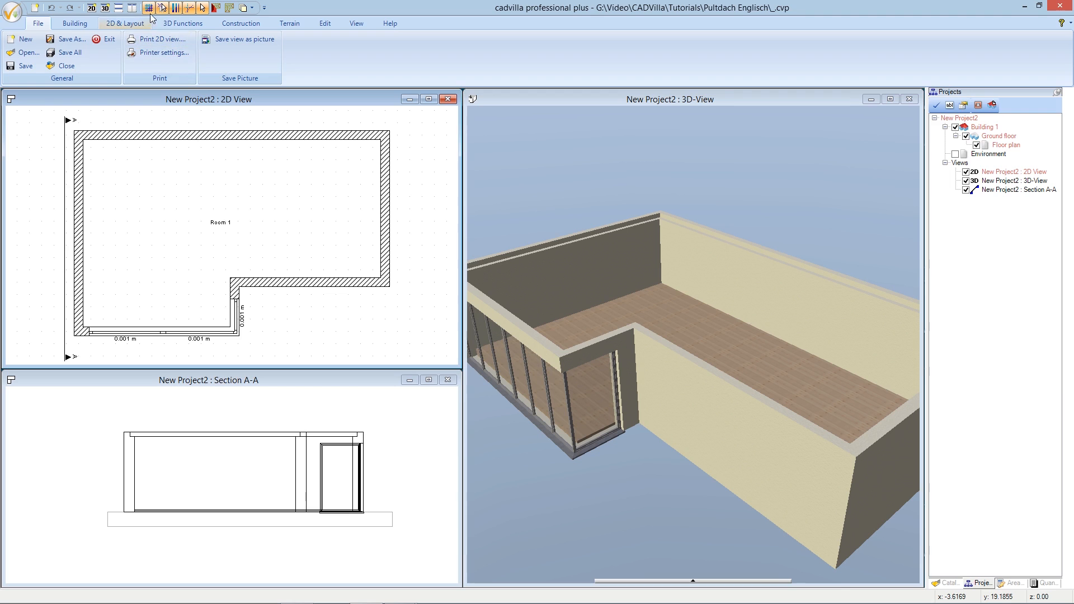
Turn off the grid in the 2D view
{"action": "left_click", "coordinate": [149, 8]}
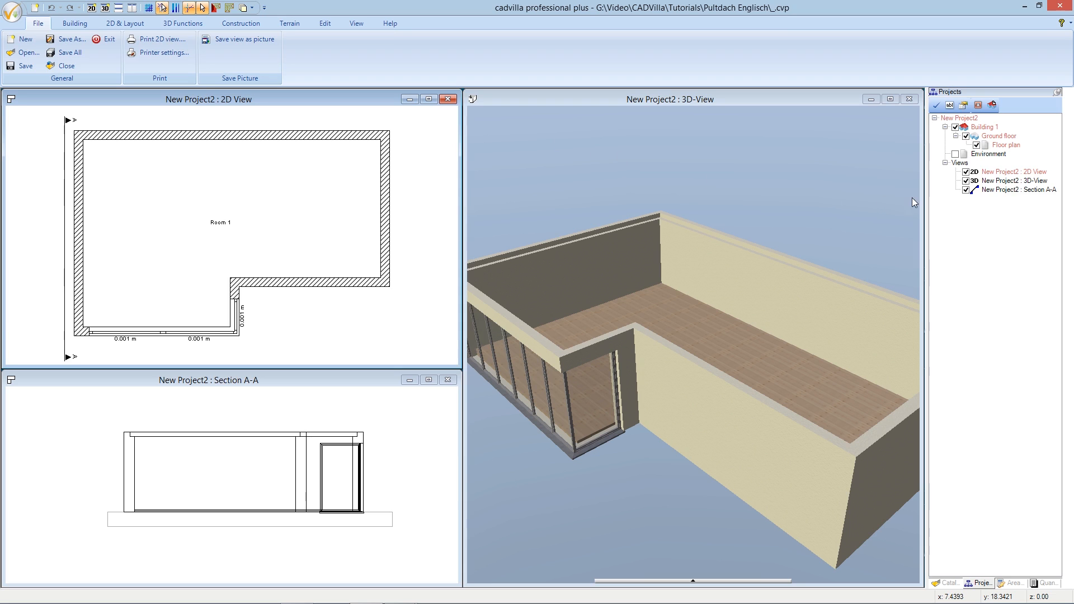
Check the level and height settings in the ground floor's properties and close them without changes
{"action": "right_click", "coordinate": [997, 141]}
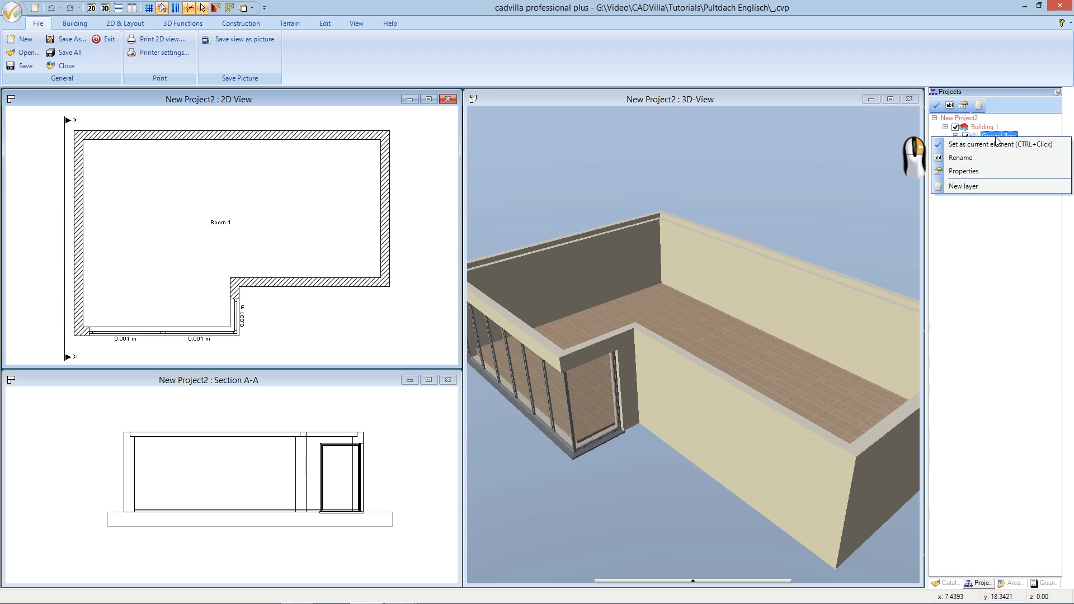
{"action": "left_click", "coordinate": [990, 172]}
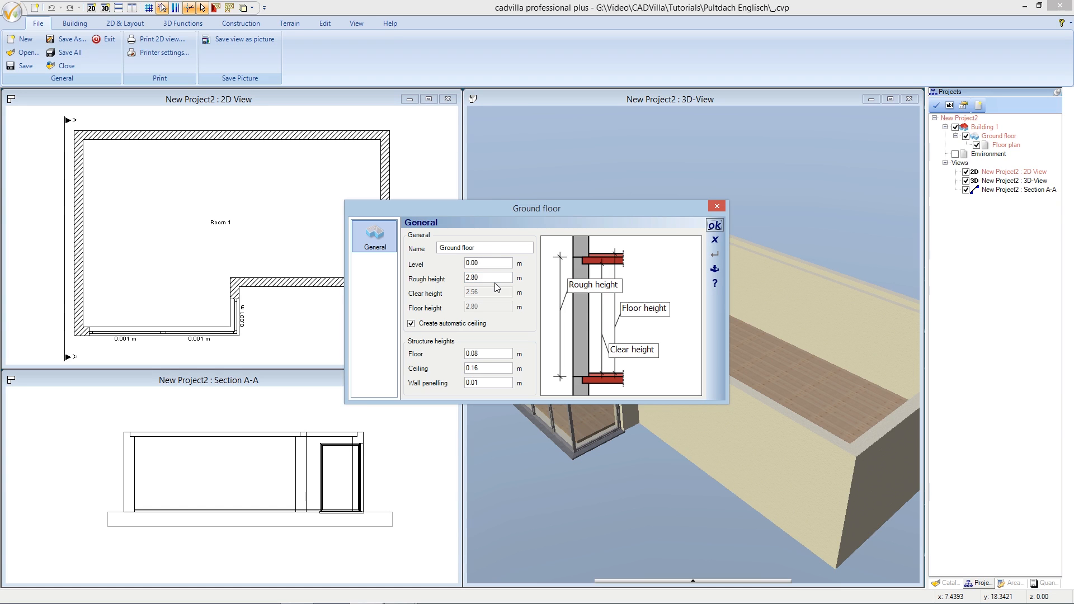
{"action": "left_click", "coordinate": [716, 207]}
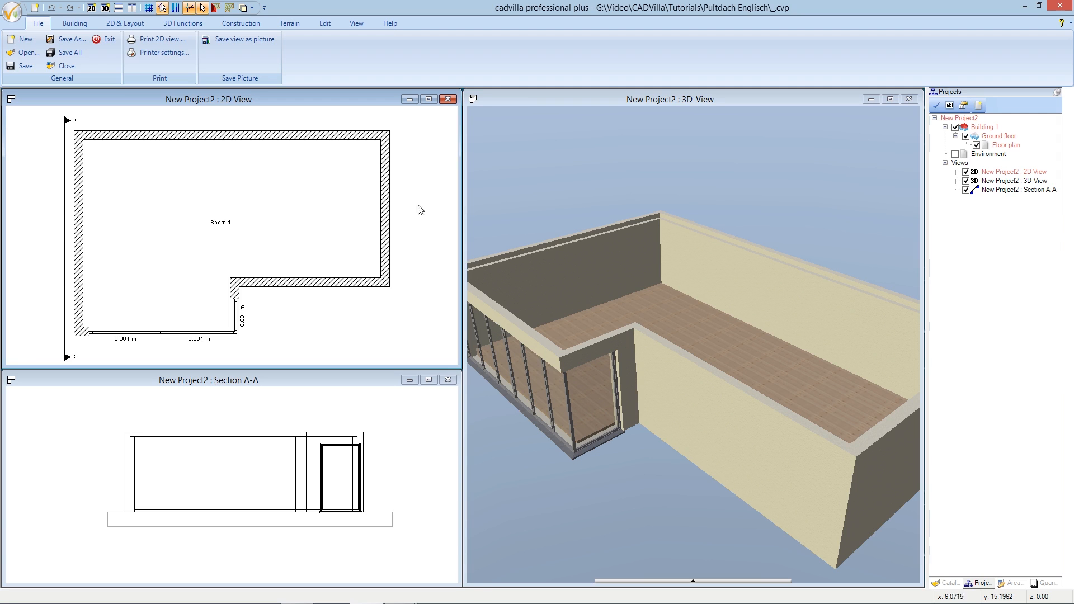
Insert a roof on a polygonal contour by tracing the six outer wall corners of the L-shaped building and completing the outline
{"action": "left_click", "coordinate": [75, 24]}
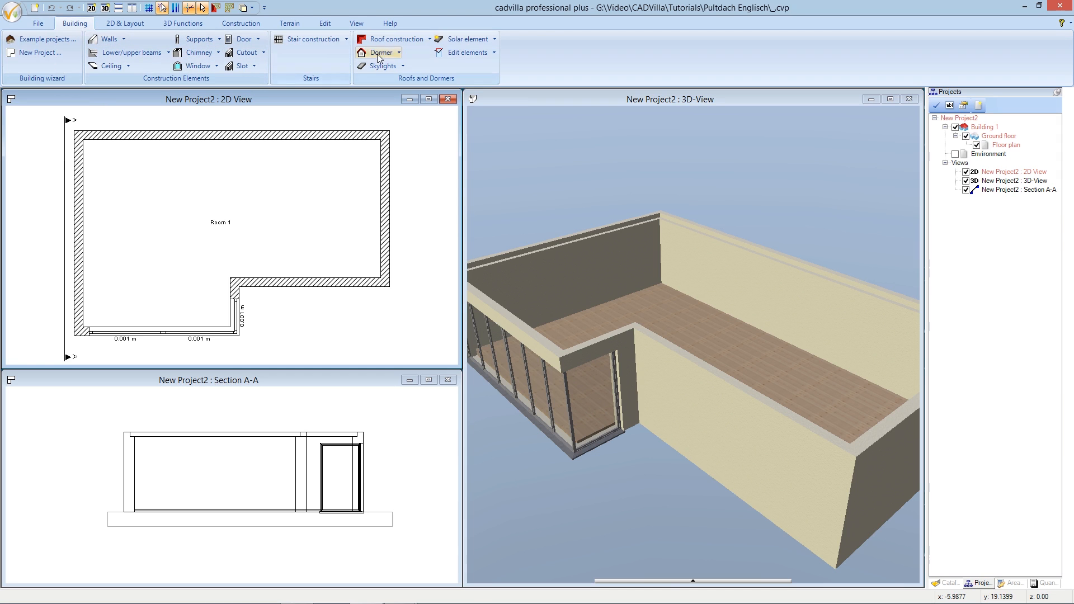
{"action": "left_click", "coordinate": [427, 41]}
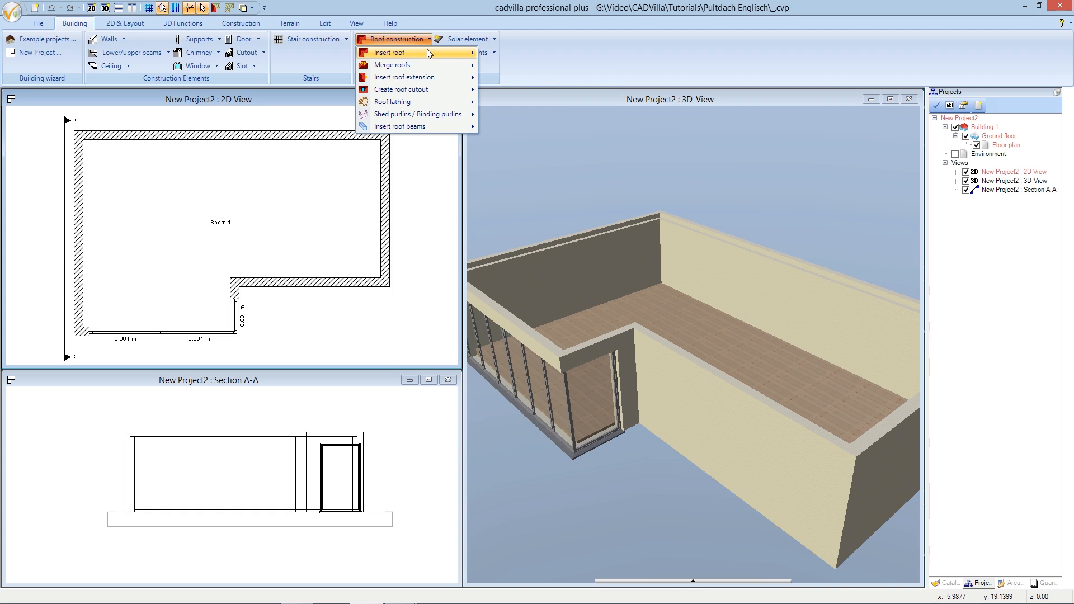
{"action": "mouse_move", "coordinate": [427, 49]}
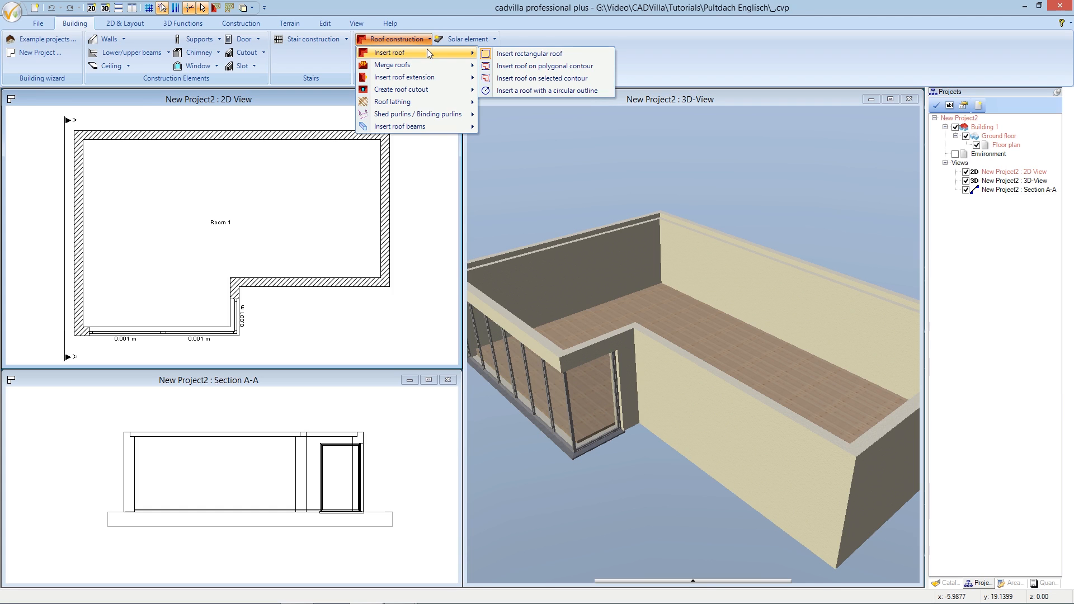
{"action": "left_click", "coordinate": [599, 69]}
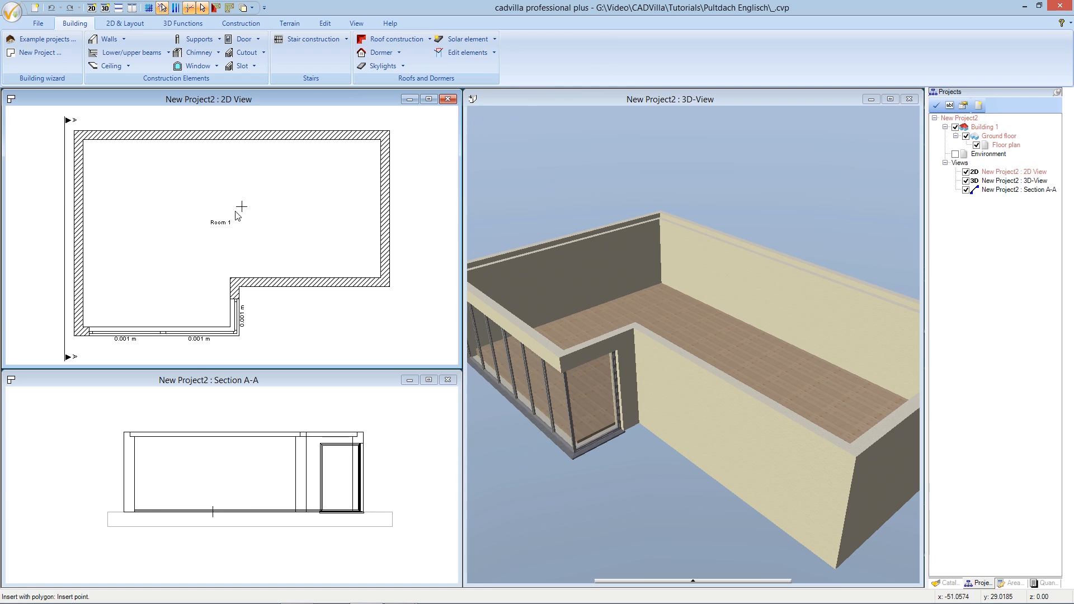
{"action": "left_click", "coordinate": [77, 340]}
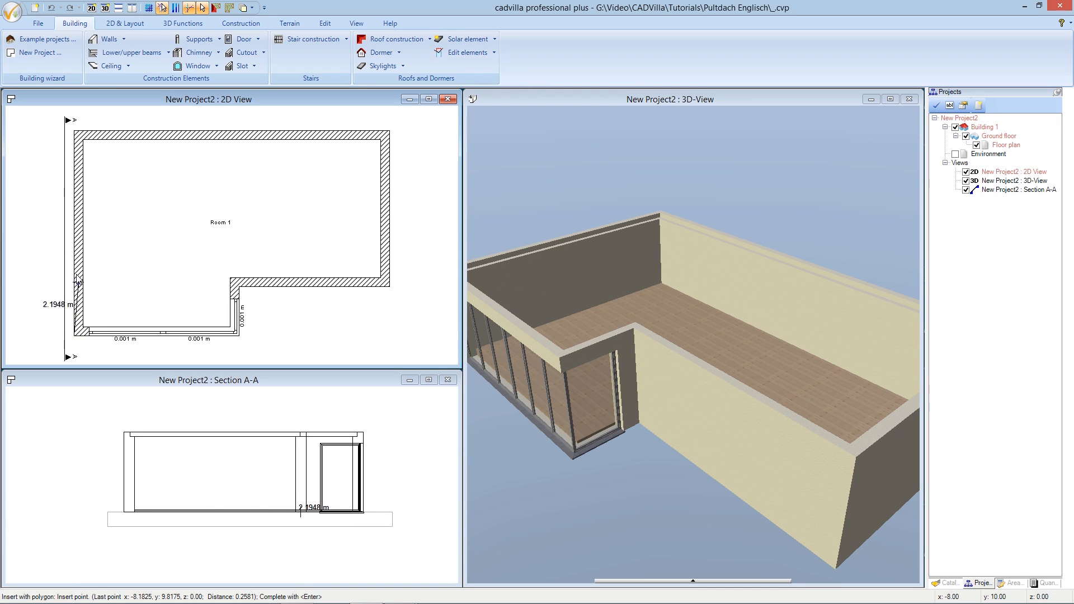
{"action": "left_click", "coordinate": [78, 135]}
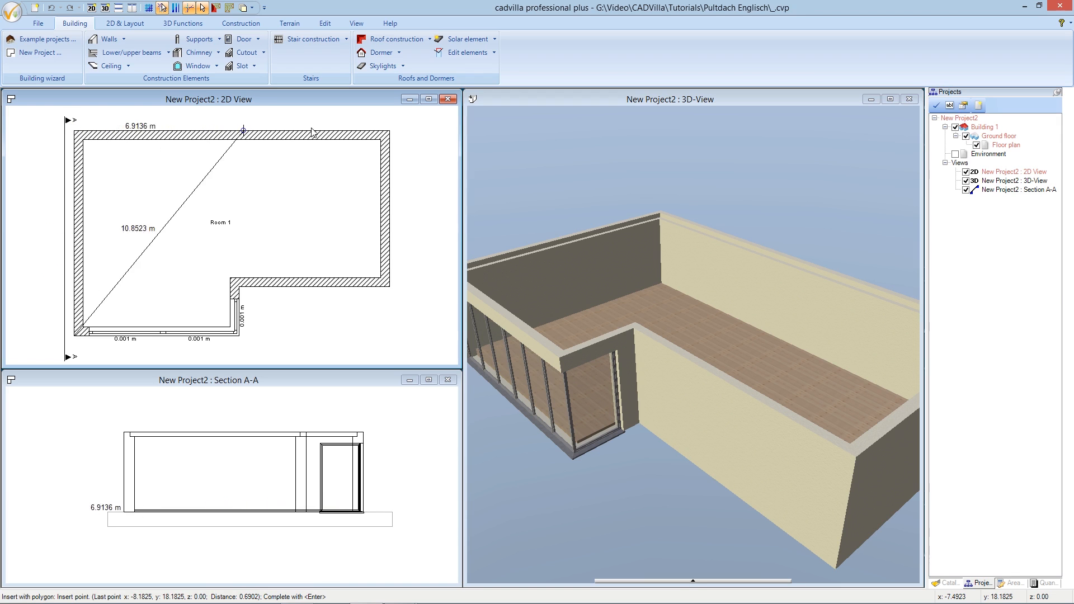
{"action": "left_click", "coordinate": [385, 133]}
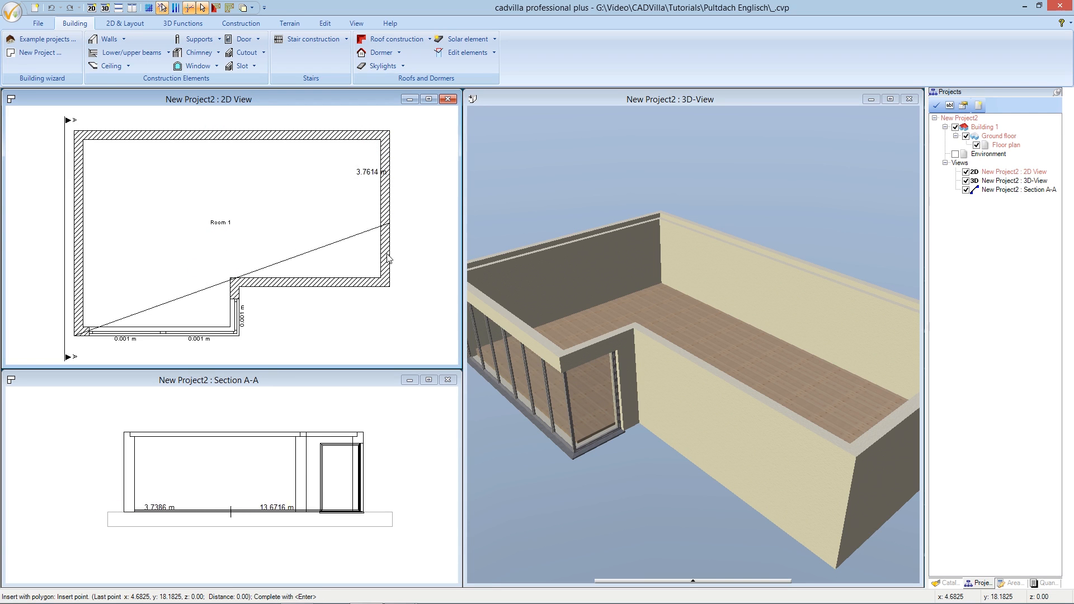
{"action": "left_click", "coordinate": [388, 288]}
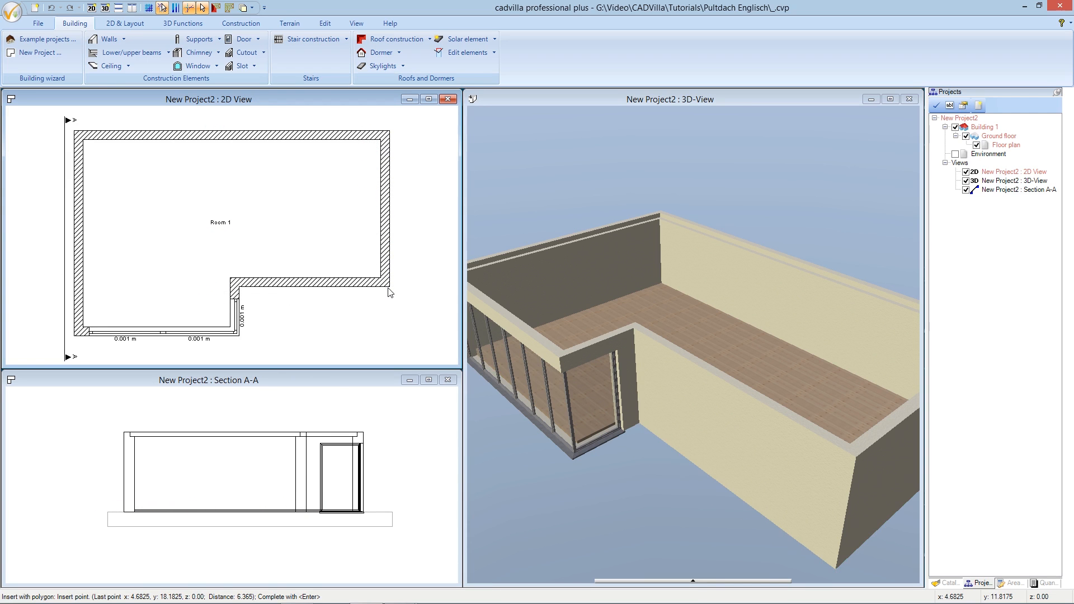
{"action": "left_click", "coordinate": [388, 288]}
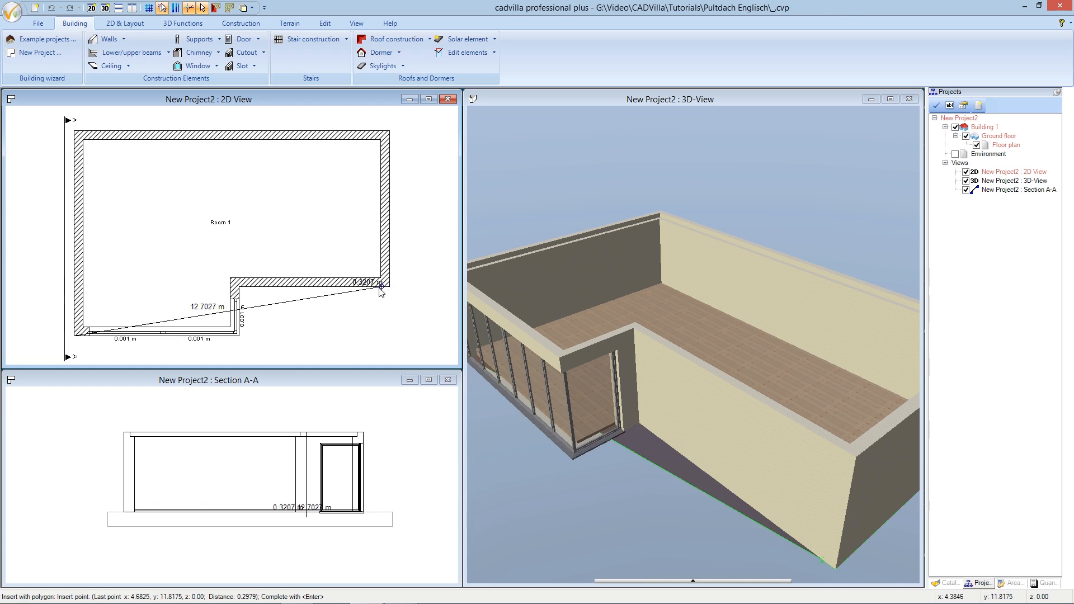
{"action": "left_click", "coordinate": [239, 288]}
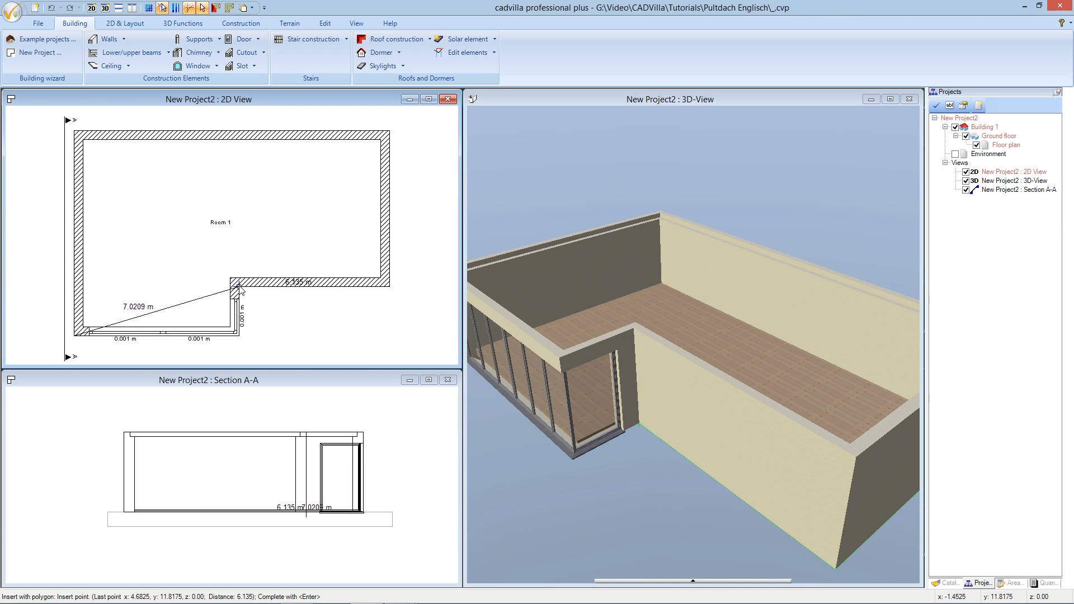
{"action": "left_click", "coordinate": [240, 337]}
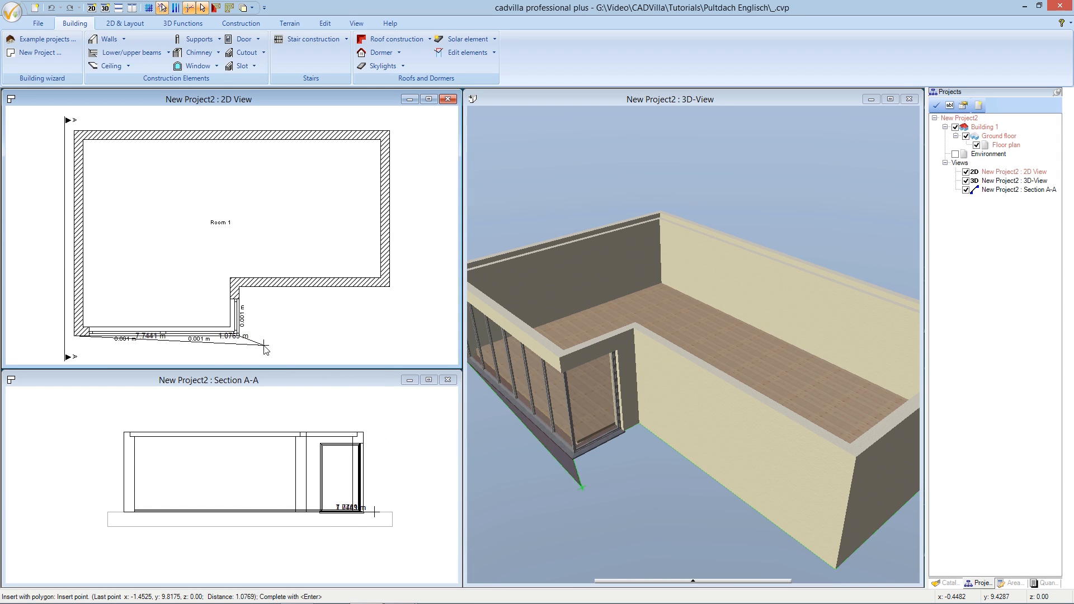
{"action": "right_click", "coordinate": [264, 346]}
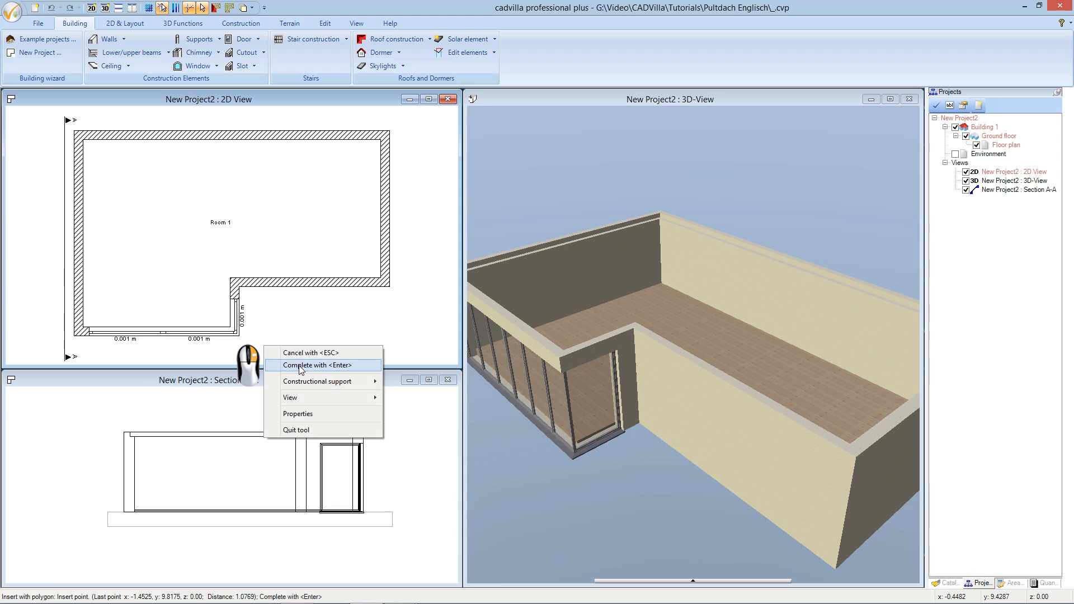
{"action": "left_click", "coordinate": [364, 365]}
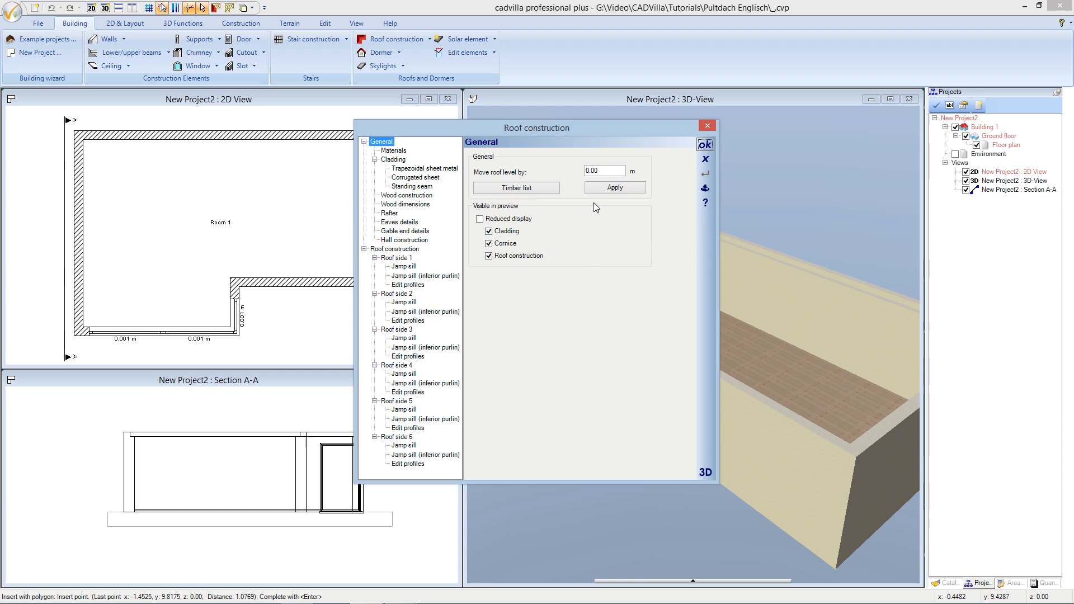
Show the 3D preview of the roof beside the roof construction settings, widen it and orbit the roof slightly
{"action": "left_click_drag", "start_coordinate": [594, 130], "coordinate": [352, 122]}
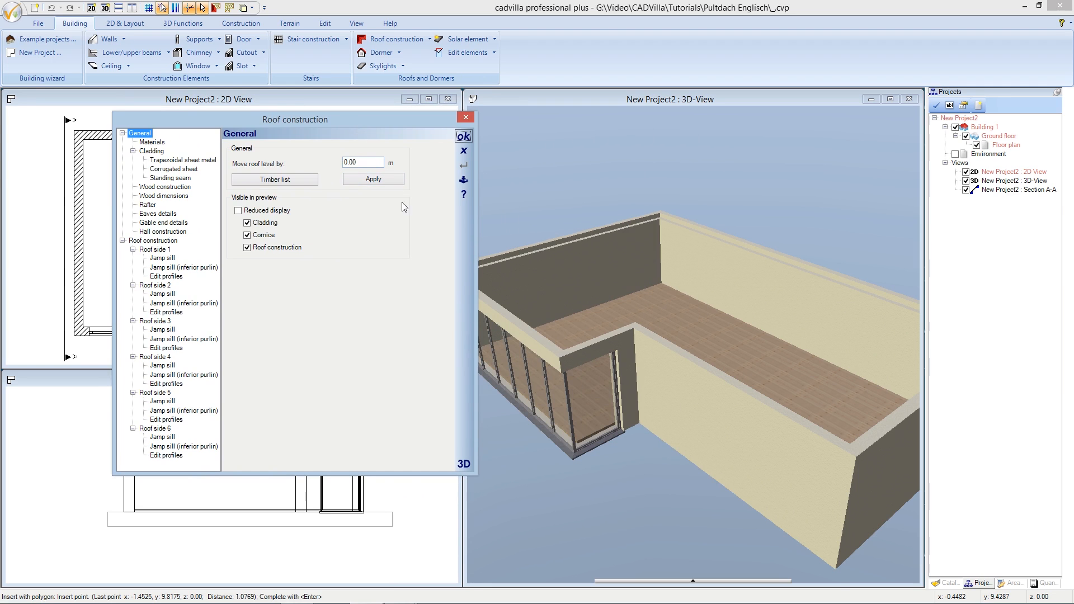
{"action": "left_click", "coordinate": [464, 464]}
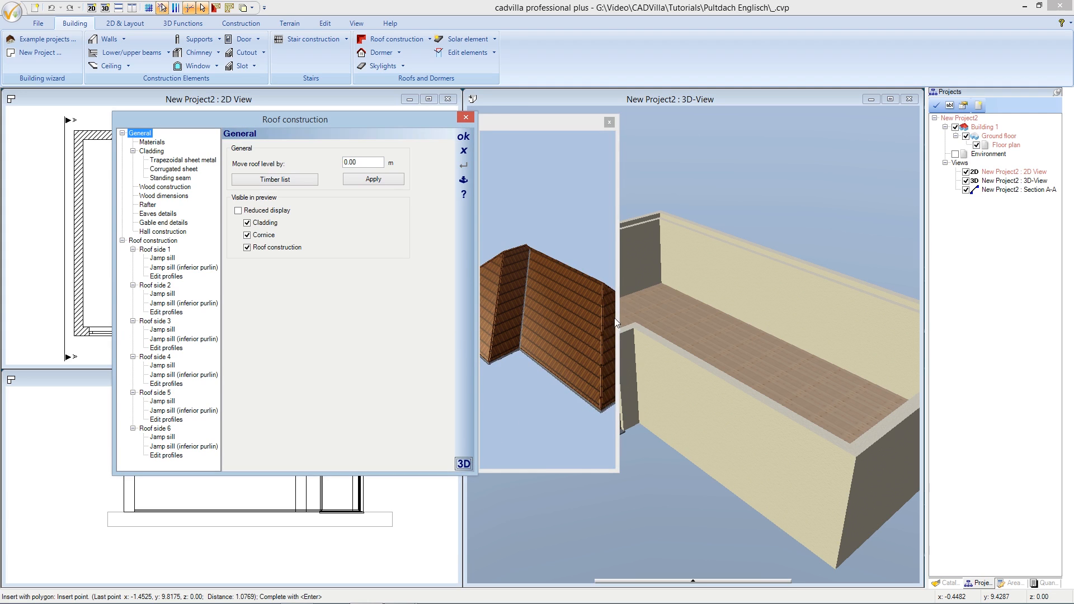
{"action": "left_click_drag", "start_coordinate": [618, 316], "coordinate": [813, 319]}
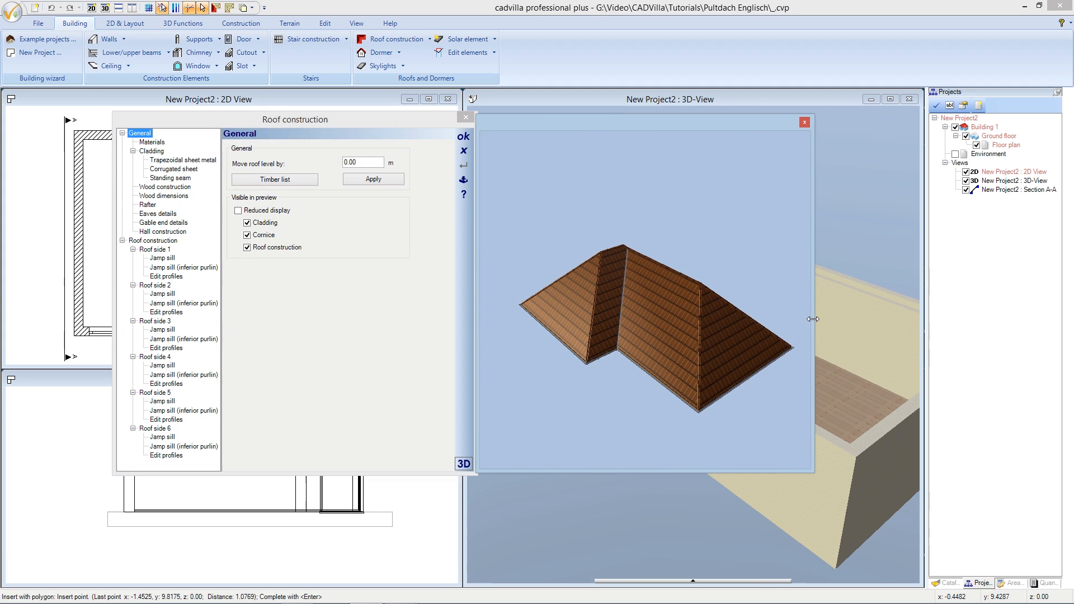
{"action": "left_click", "coordinate": [780, 375]}
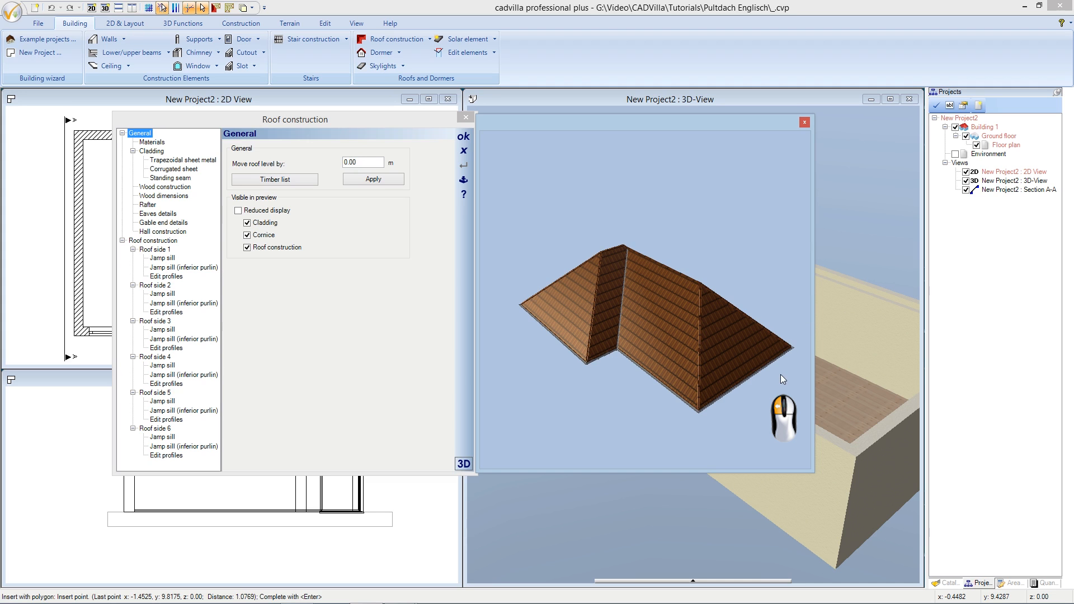
{"action": "mouse_move", "coordinate": [780, 374]}
{"action": "left_mouse_down"}
{"action": "mouse_move", "coordinate": [703, 379]}
{"action": "mouse_move", "coordinate": [653, 331]}
{"action": "mouse_move", "coordinate": [689, 366]}
{"action": "mouse_move", "coordinate": [768, 376]}
{"action": "left_mouse_up"}
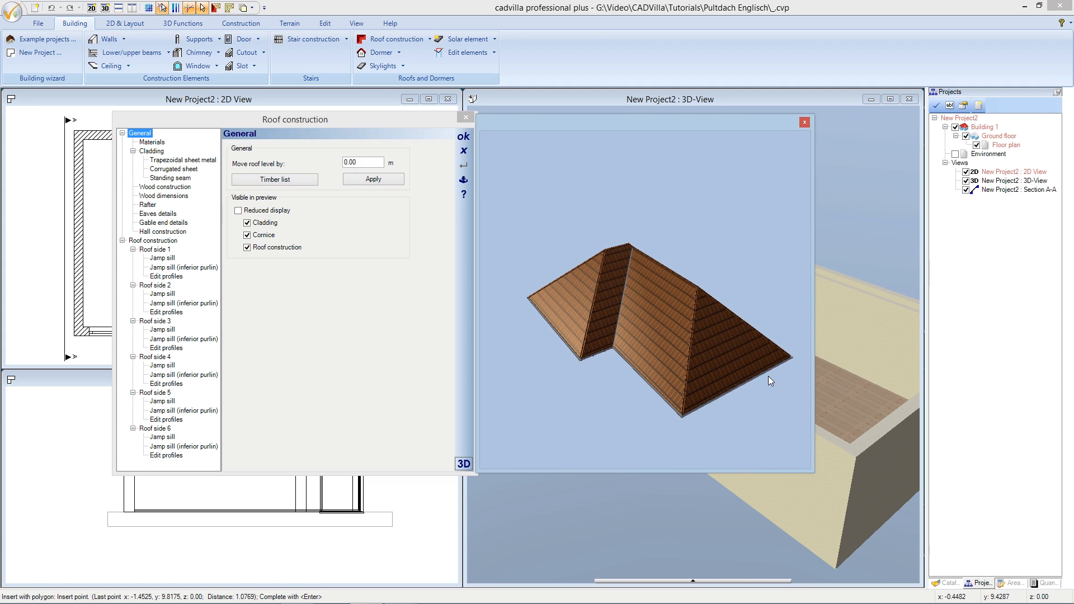
{"action": "left_click", "coordinate": [450, 446]}
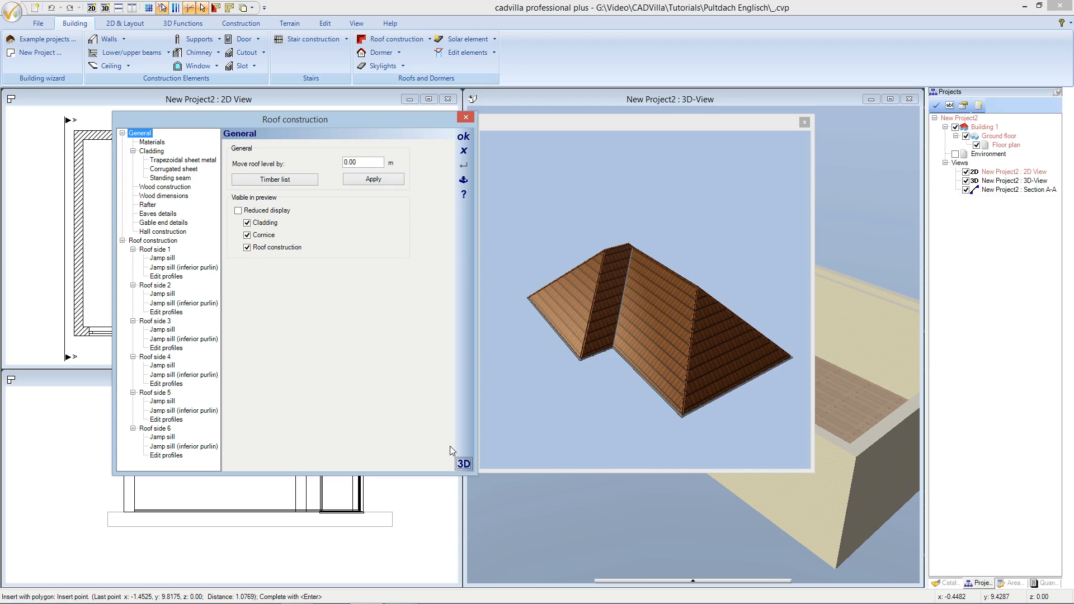
Set the profile of roof side 6 and of the adjoining roof side 1 to Gable
{"action": "left_click", "coordinate": [559, 311]}
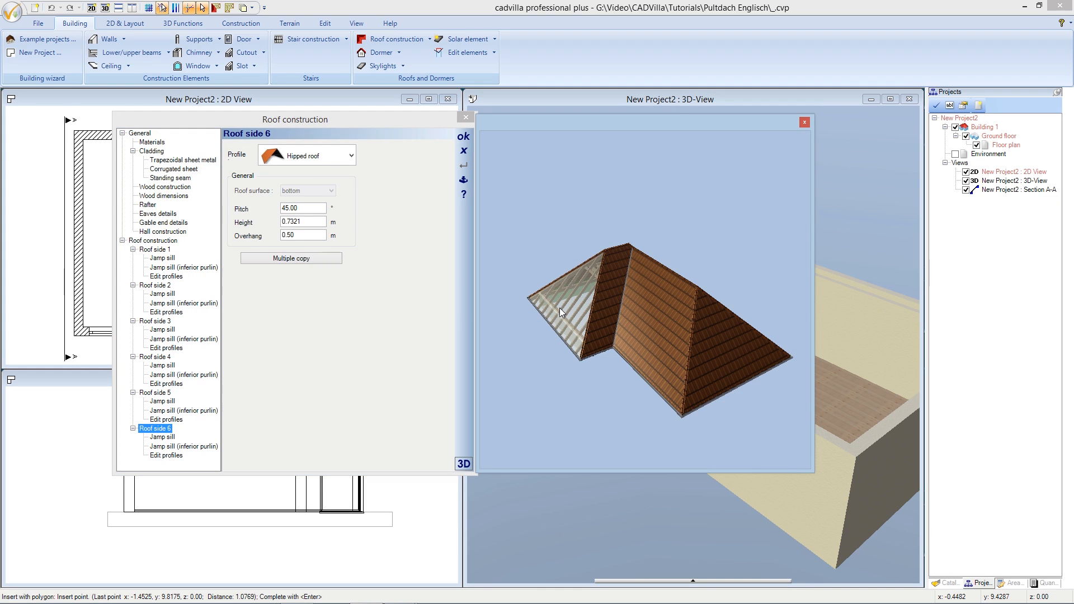
{"action": "left_click", "coordinate": [351, 156]}
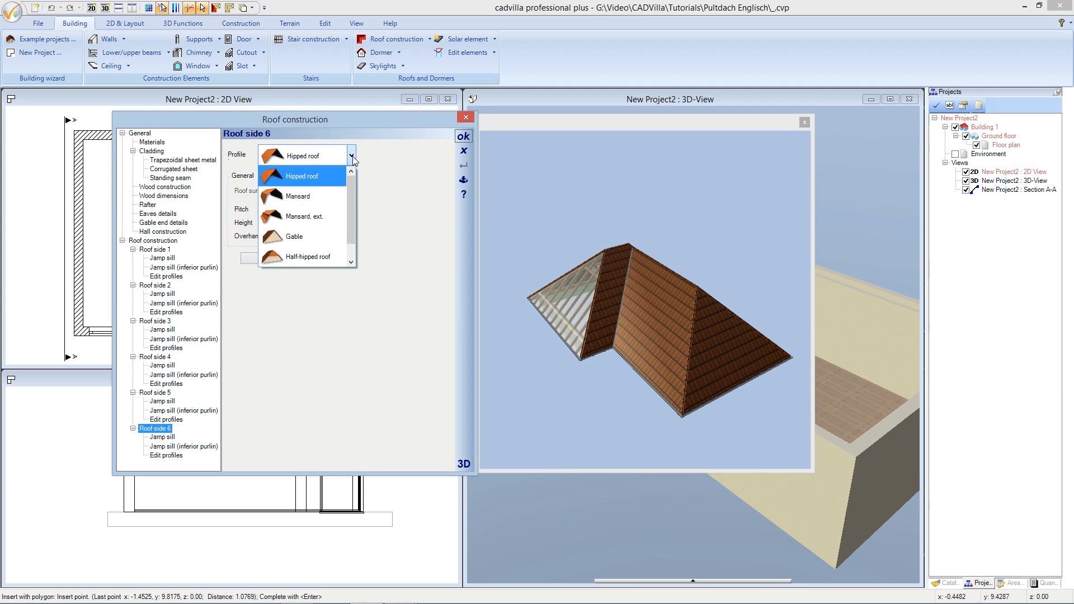
{"action": "left_click", "coordinate": [315, 235]}
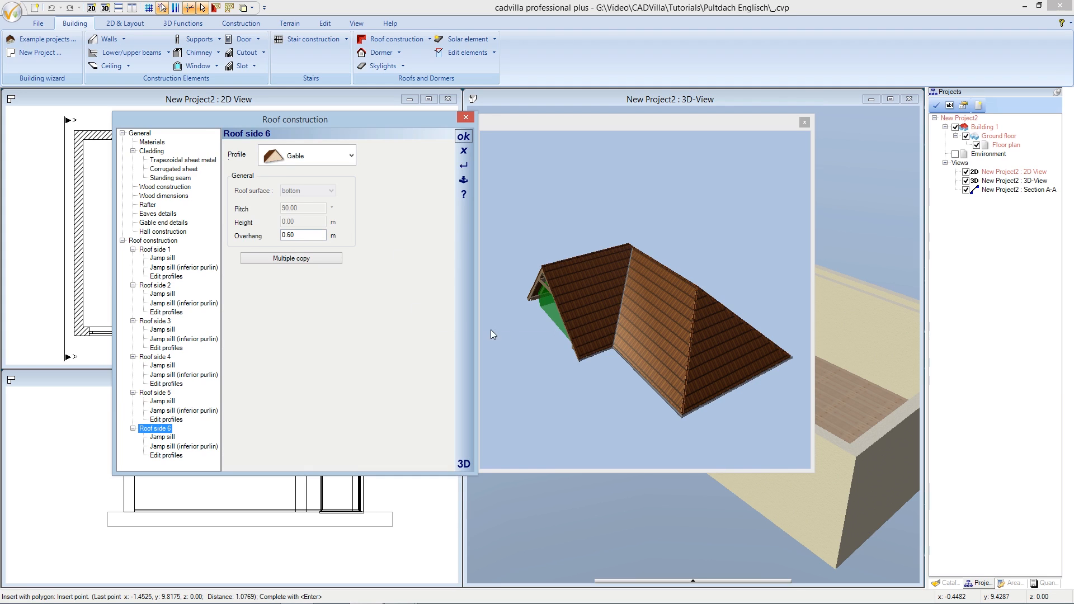
{"action": "left_click", "coordinate": [607, 334]}
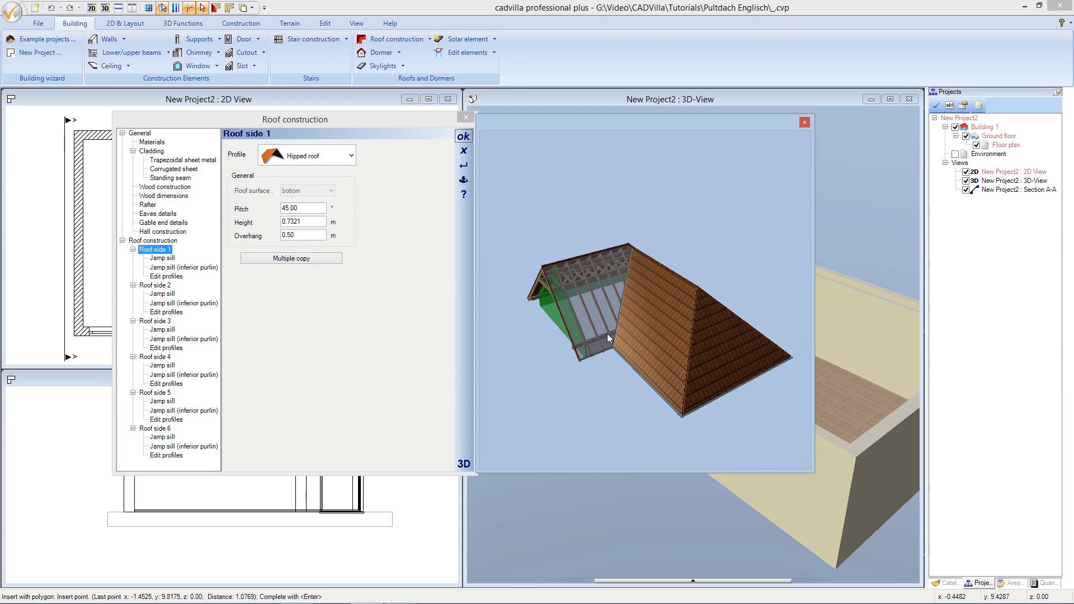
{"action": "left_click", "coordinate": [344, 159]}
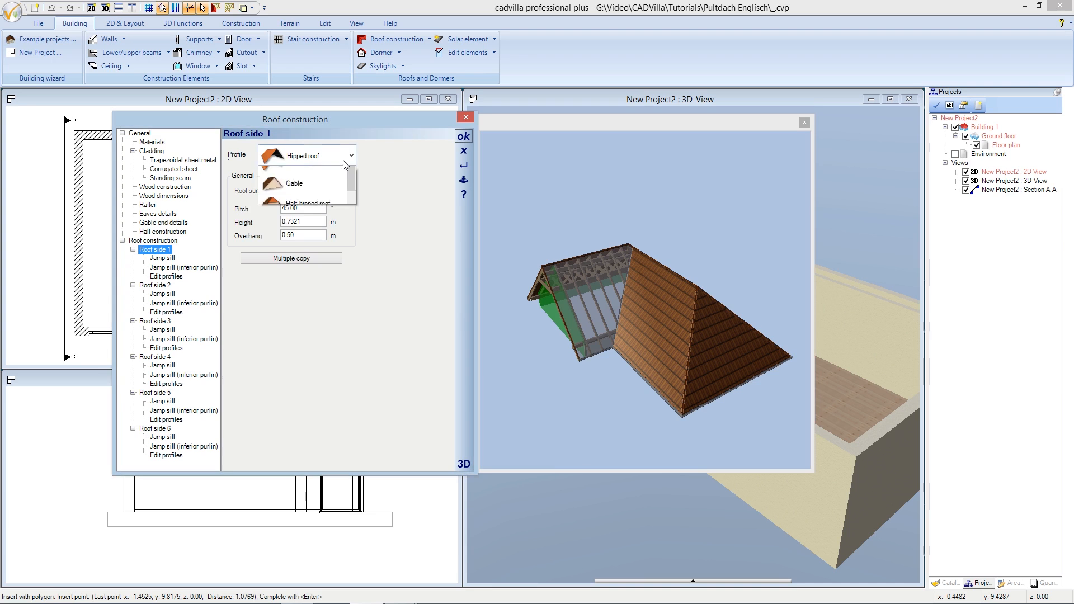
{"action": "left_click", "coordinate": [322, 235]}
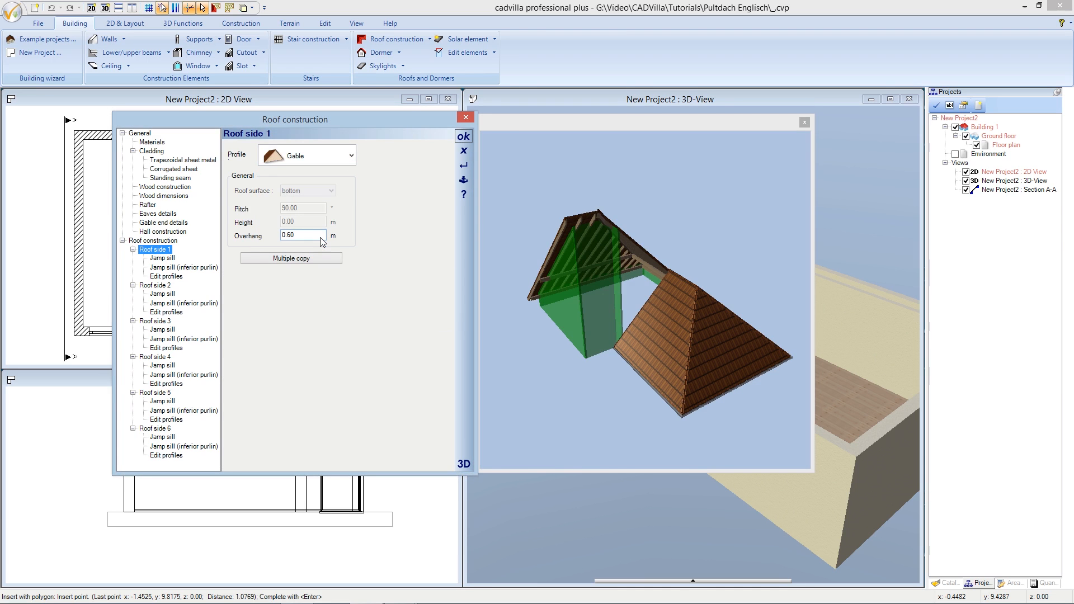
Set the profile of roof side 2 and of roof side 3 to Gable
{"action": "left_click", "coordinate": [649, 341]}
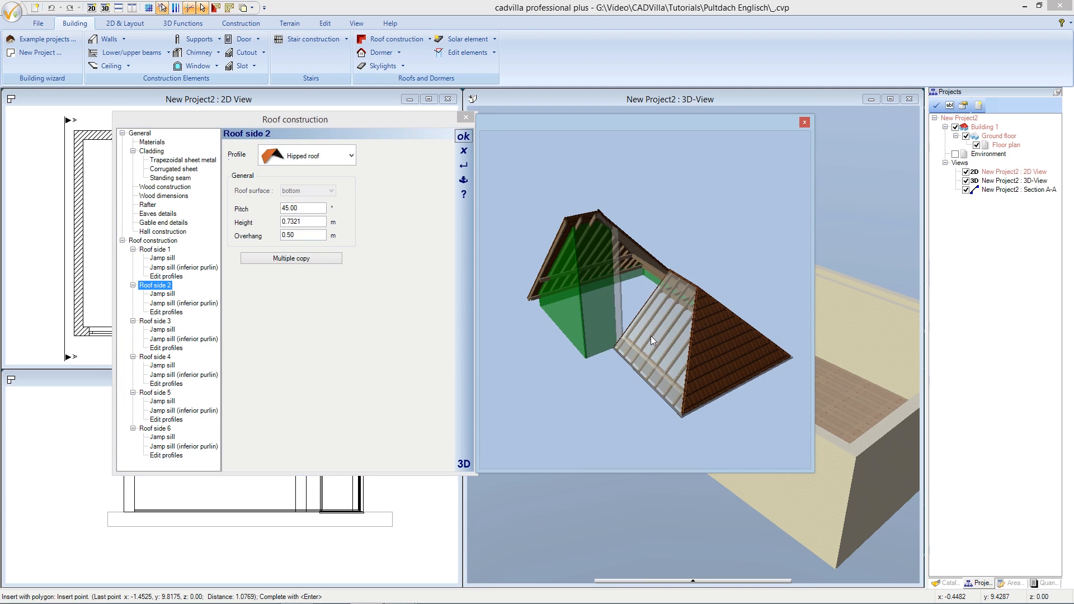
{"action": "left_click", "coordinate": [322, 162]}
{"action": "left_click", "coordinate": [311, 234]}
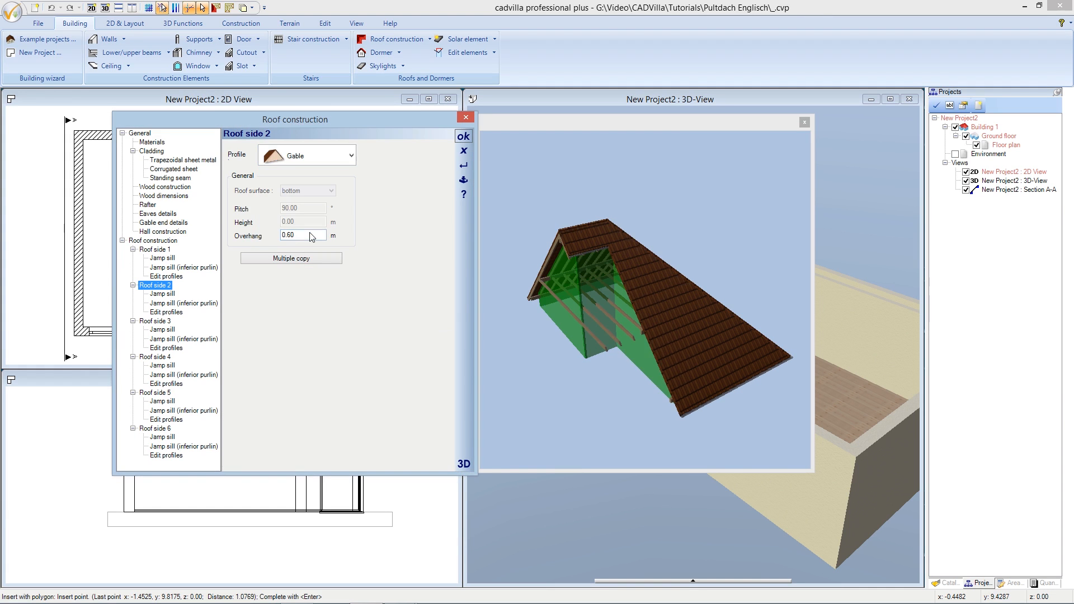
{"action": "left_click", "coordinate": [689, 356]}
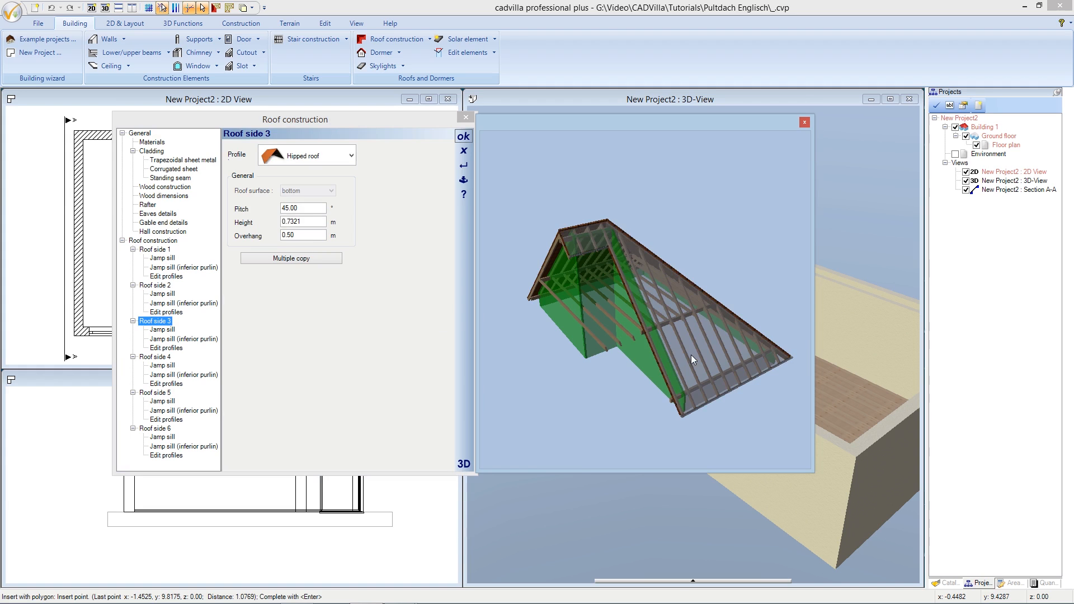
{"action": "left_click", "coordinate": [339, 160]}
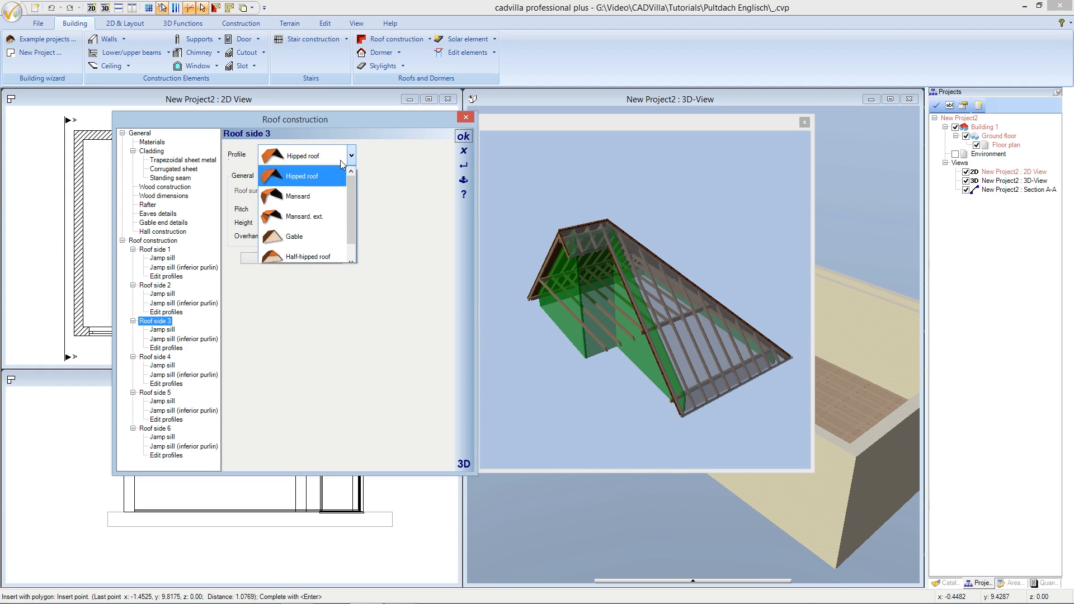
{"action": "left_click", "coordinate": [296, 236]}
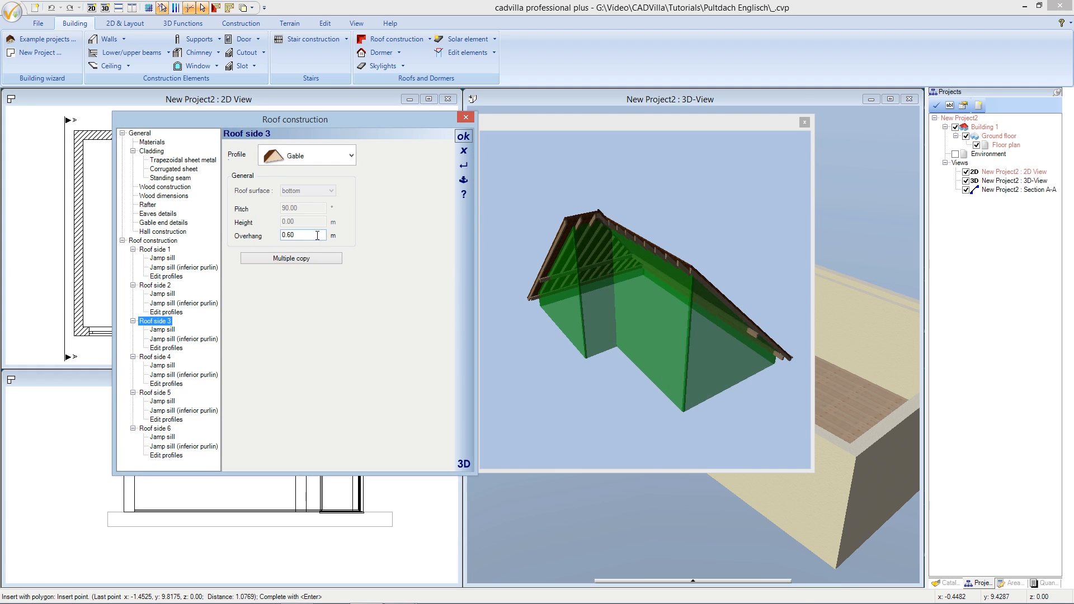
Set the profile of roof side 5 to Gable
{"action": "left_click_drag", "start_coordinate": [561, 343], "coordinate": [638, 351]}
{"action": "left_click", "coordinate": [624, 343]}
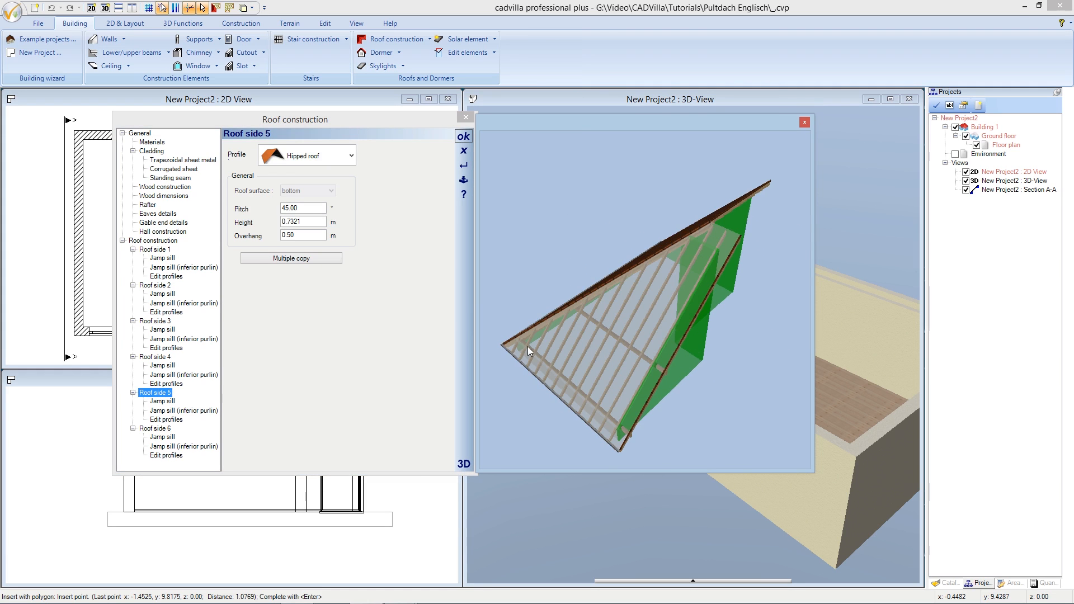
{"action": "left_click", "coordinate": [349, 156]}
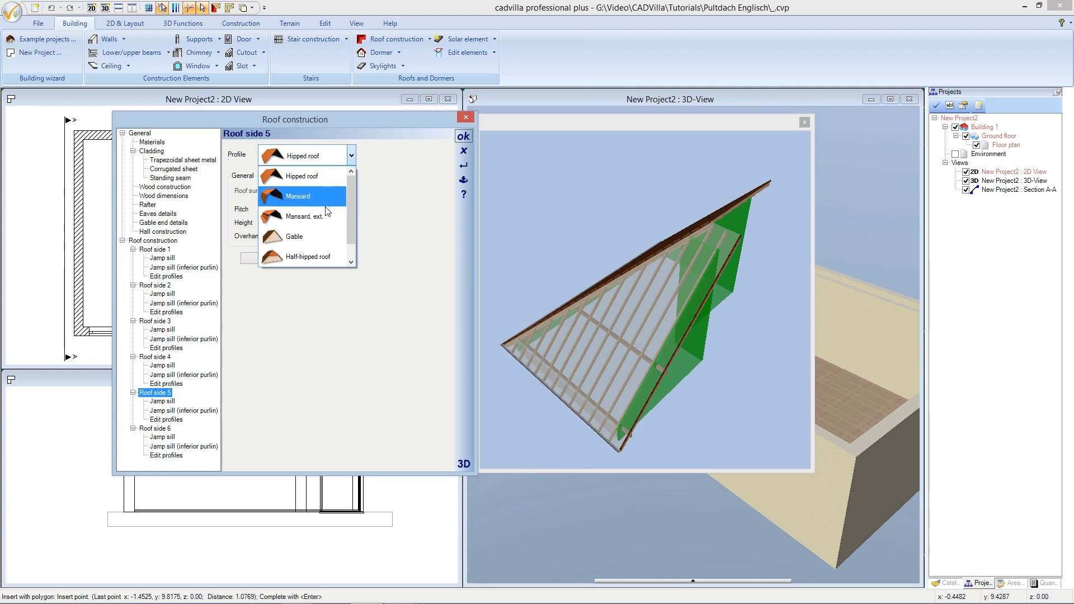
{"action": "left_click", "coordinate": [317, 236]}
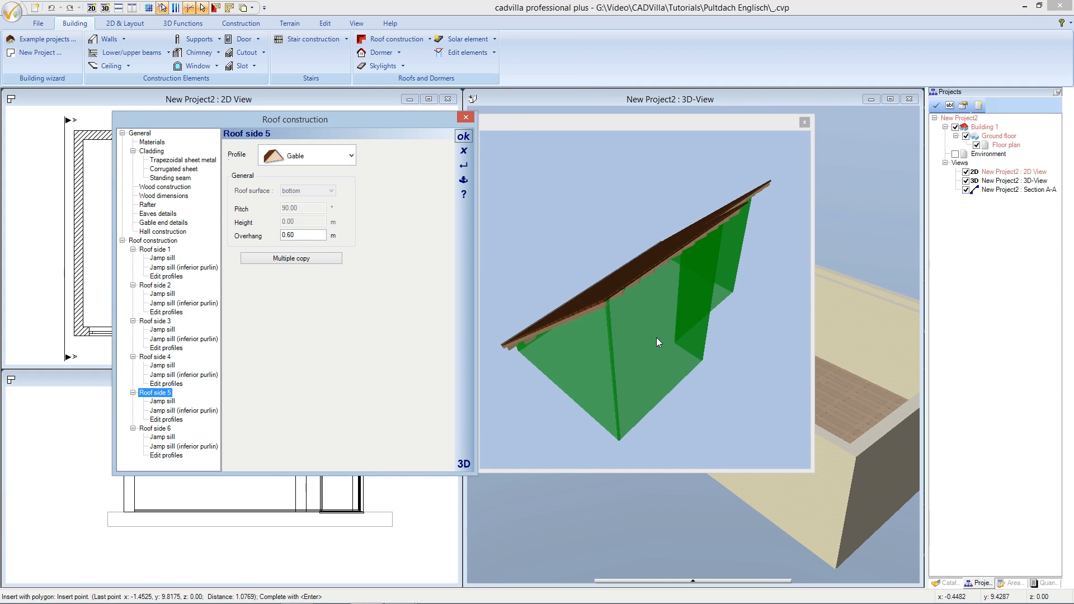
Set the pitch of roof side 4 to 2.00° and its height to 2.60 m
{"action": "left_click_drag", "start_coordinate": [736, 341], "coordinate": [638, 333]}
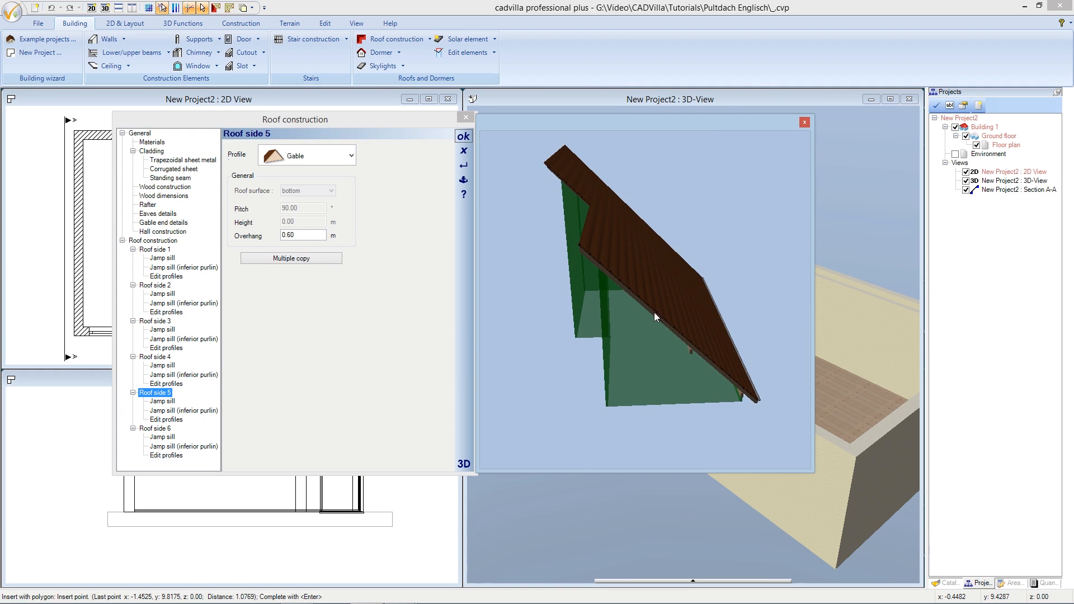
{"action": "left_click", "coordinate": [662, 284]}
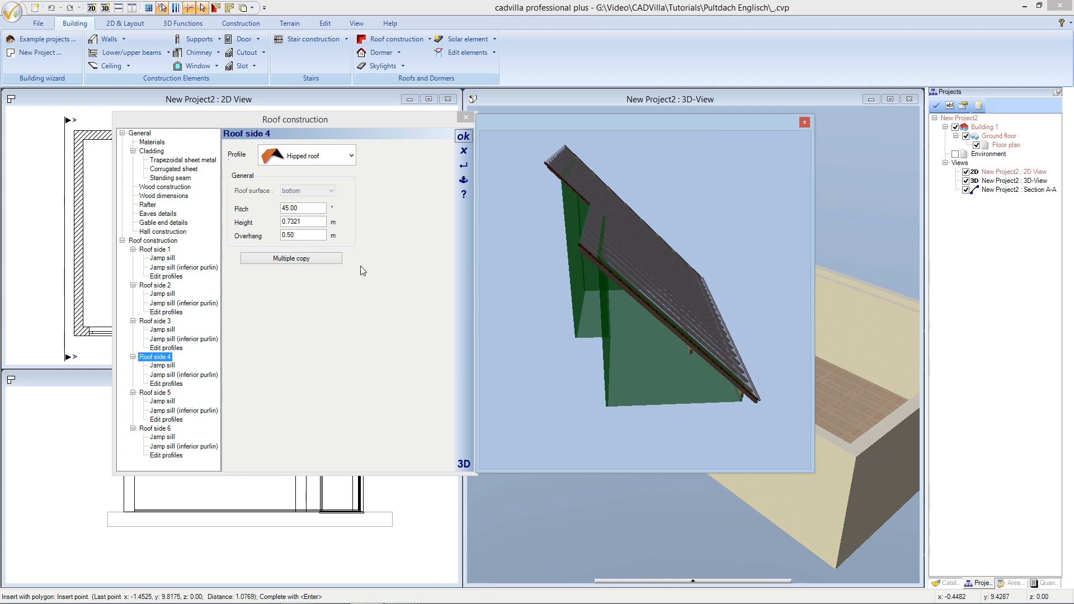
{"action": "left_click", "coordinate": [298, 209]}
{"action": "left_click_drag", "start_coordinate": [299, 209], "coordinate": [275, 210]}
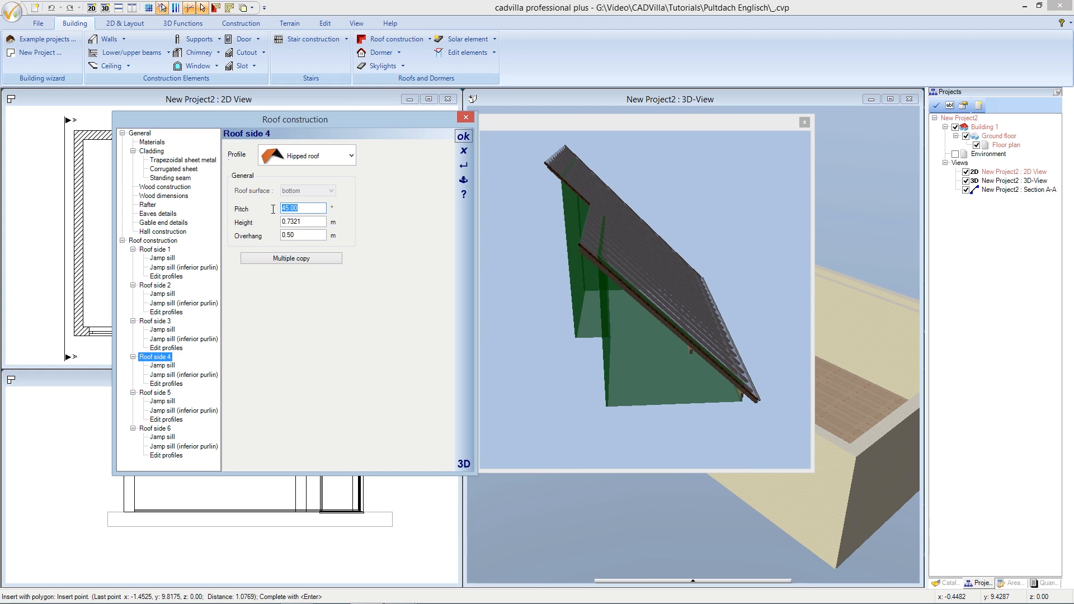
{"action": "type", "text": "2"}
{"action": "left_click", "coordinate": [307, 221]}
{"action": "left_click_drag", "start_coordinate": [308, 221], "coordinate": [277, 223]}
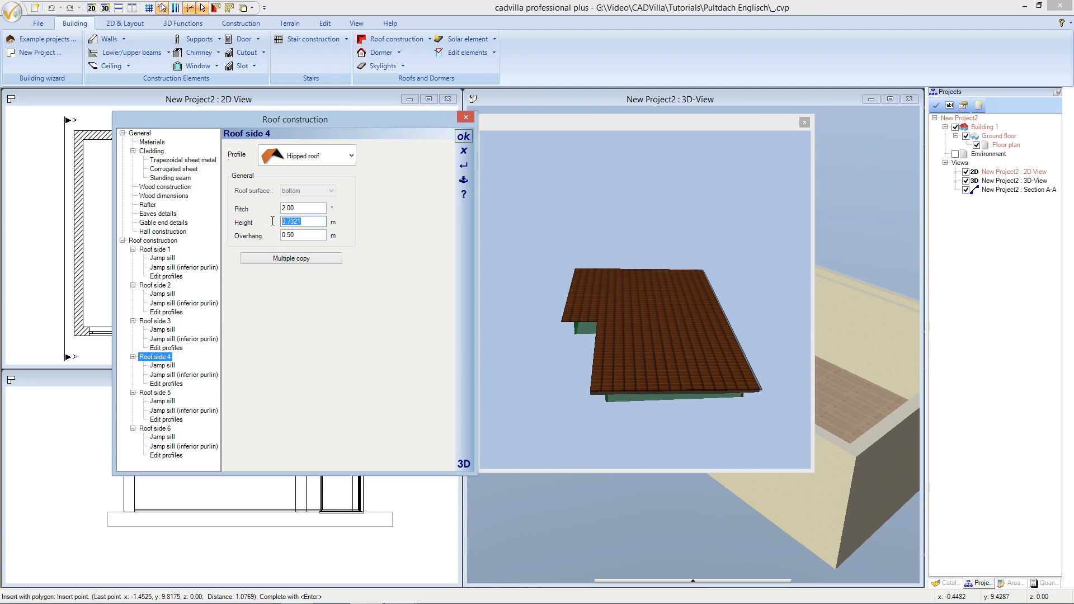
{"action": "type", "text": "2."}
{"action": "key", "text": "Tab"}
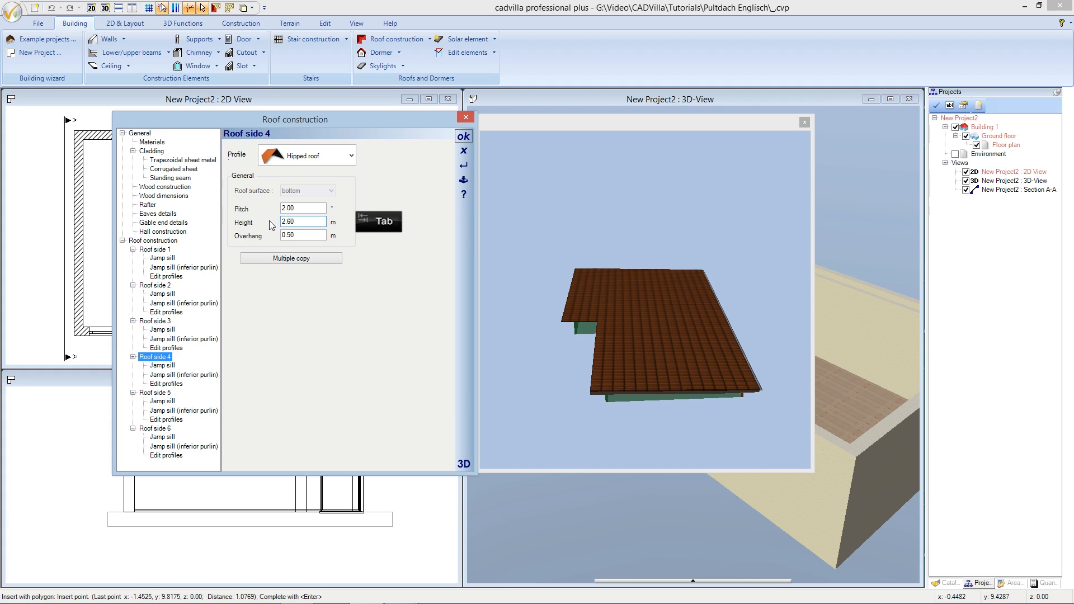
{"action": "left_click", "coordinate": [300, 236]}
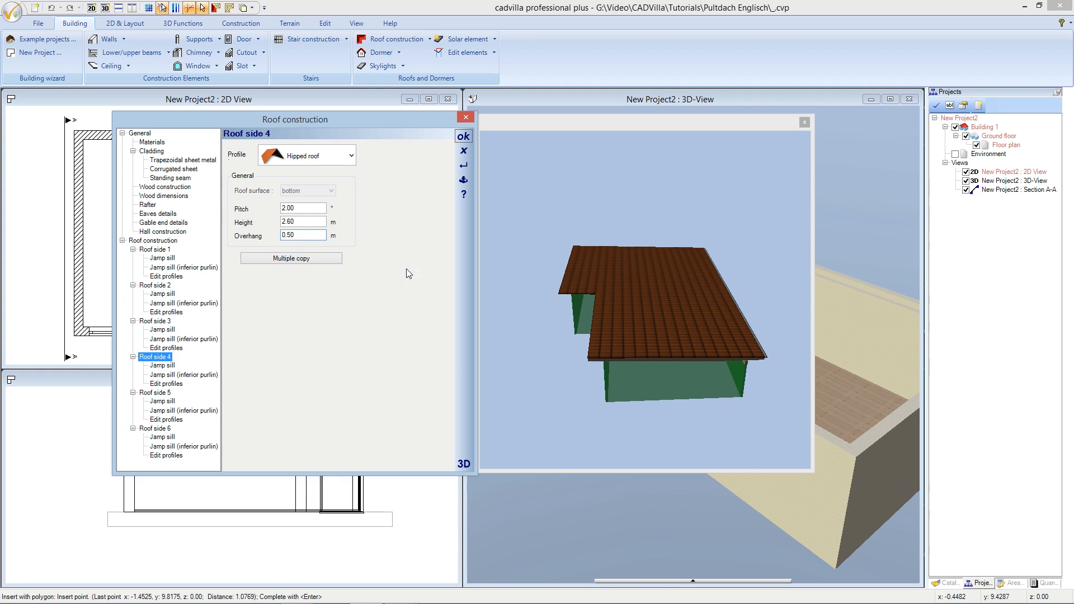
Set the overhang of roof side 3 to 0.30 m
{"action": "mouse_move", "coordinate": [580, 350]}
{"action": "left_mouse_down"}
{"action": "mouse_move", "coordinate": [613, 324]}
{"action": "mouse_move", "coordinate": [591, 347]}
{"action": "left_mouse_up"}
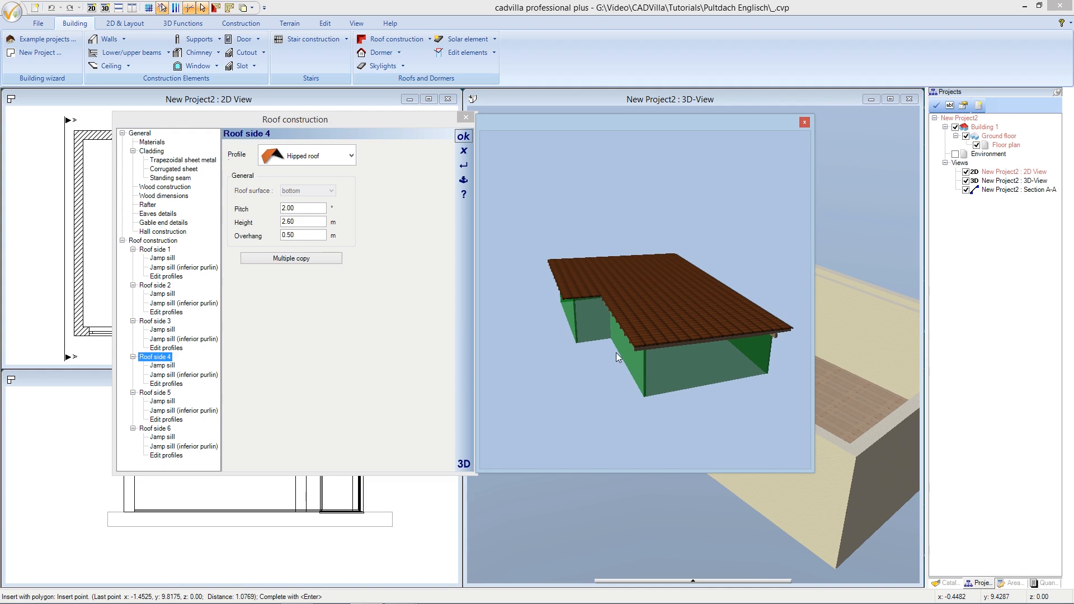
{"action": "left_click", "coordinate": [687, 353]}
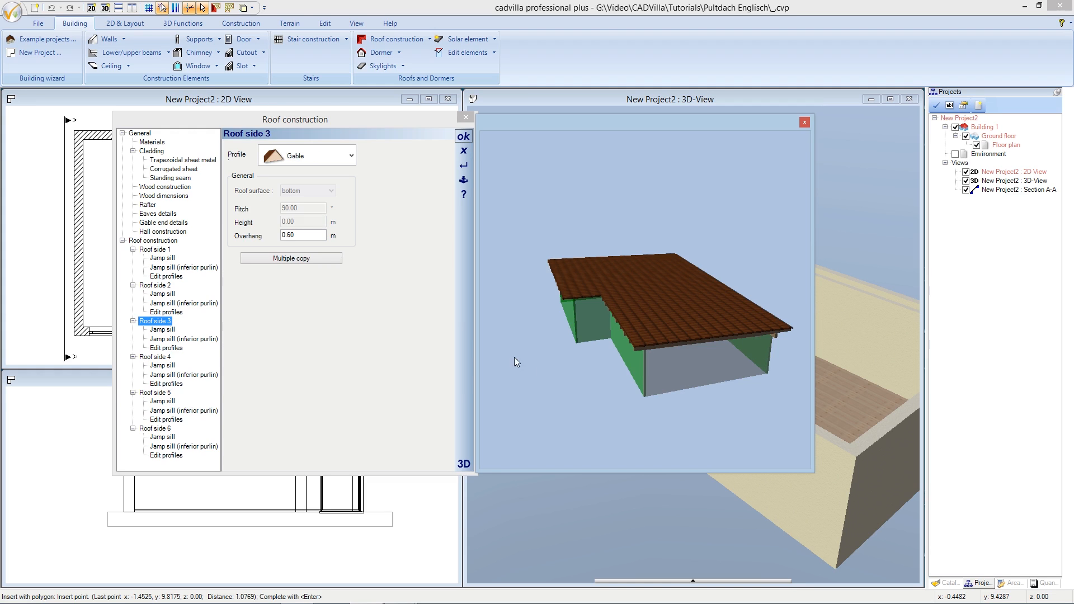
{"action": "left_click", "coordinate": [299, 235]}
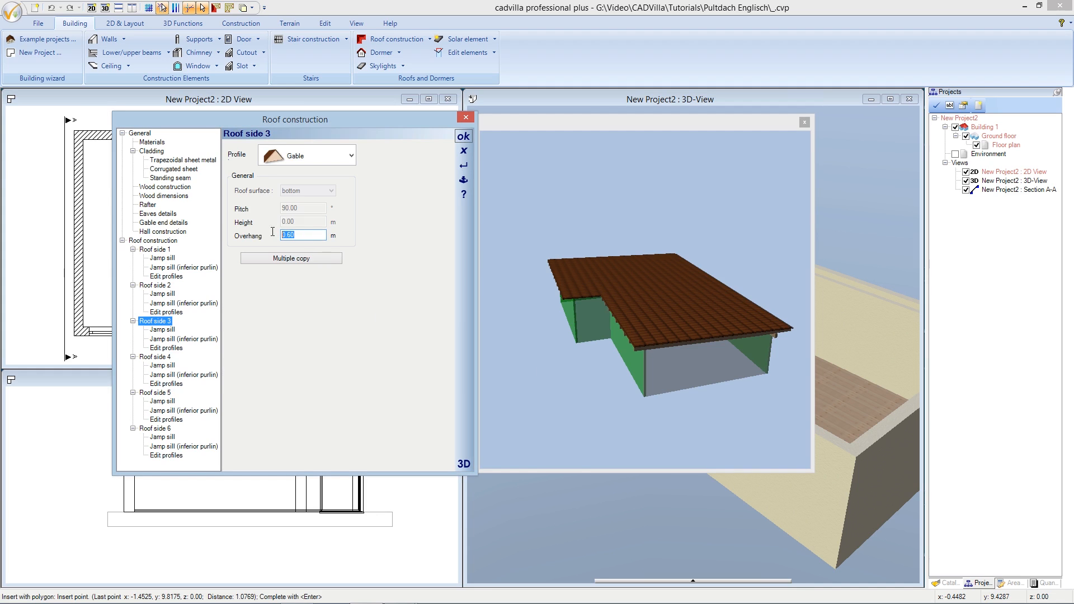
{"action": "type", "text": "0,30"}
{"action": "key", "text": "Tab"}
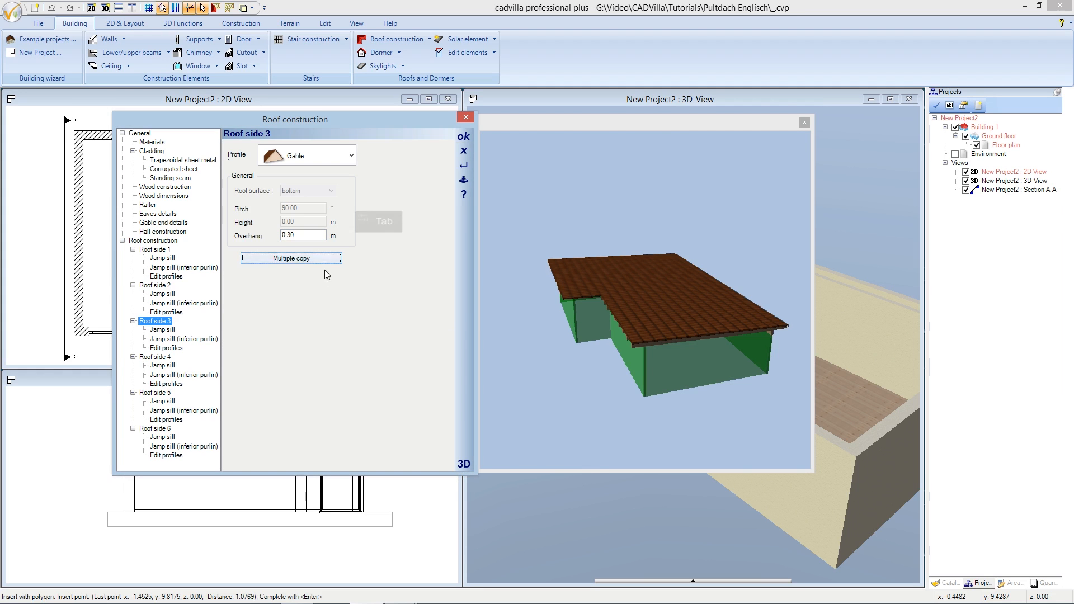
Set the overhang of roof side 4 to 0.30 m
{"action": "left_click_drag", "start_coordinate": [669, 361], "coordinate": [632, 338]}
{"action": "left_click", "coordinate": [629, 313]}
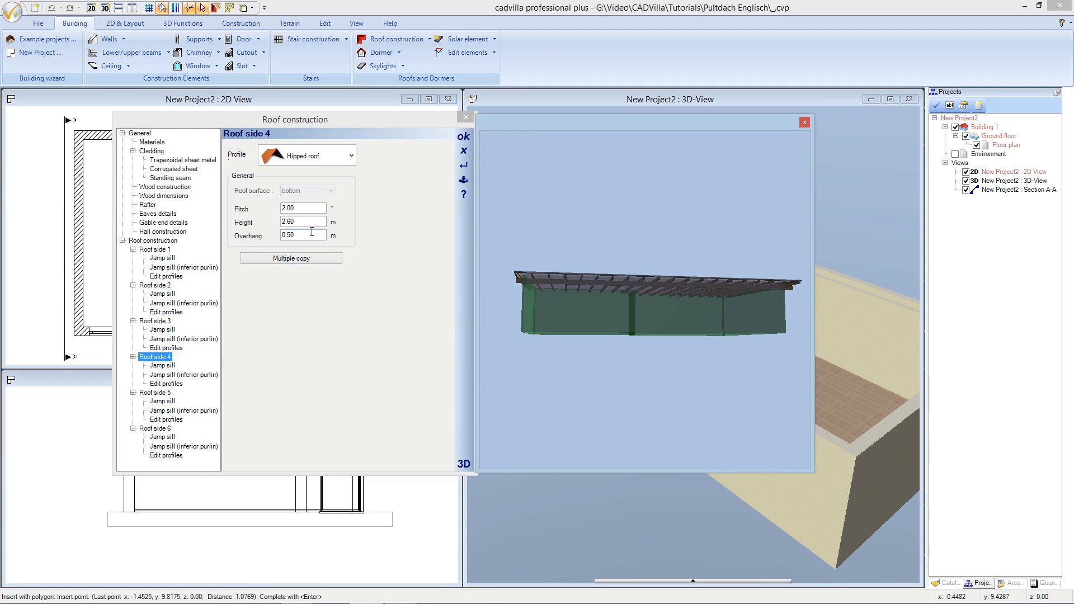
{"action": "left_click_drag", "start_coordinate": [312, 234], "coordinate": [263, 231]}
{"action": "type", "text": "0,30"}
{"action": "key", "text": "Tab"}
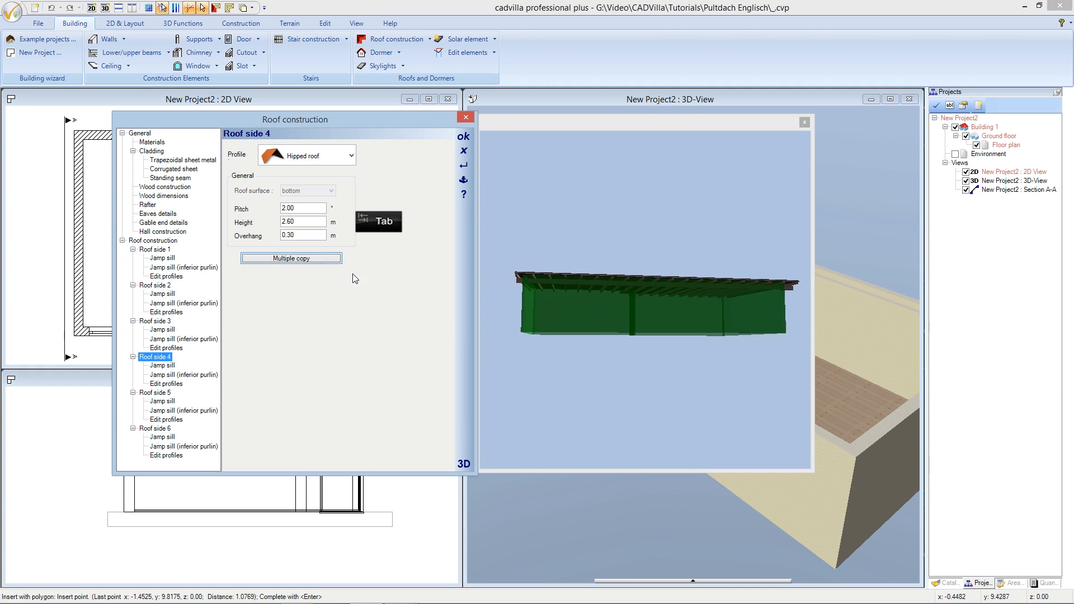
Set the overhang of roof side 5 to 0.30 m
{"action": "left_click", "coordinate": [706, 325]}
{"action": "left_click_drag", "start_coordinate": [706, 324], "coordinate": [615, 331]}
{"action": "left_click", "coordinate": [616, 334]}
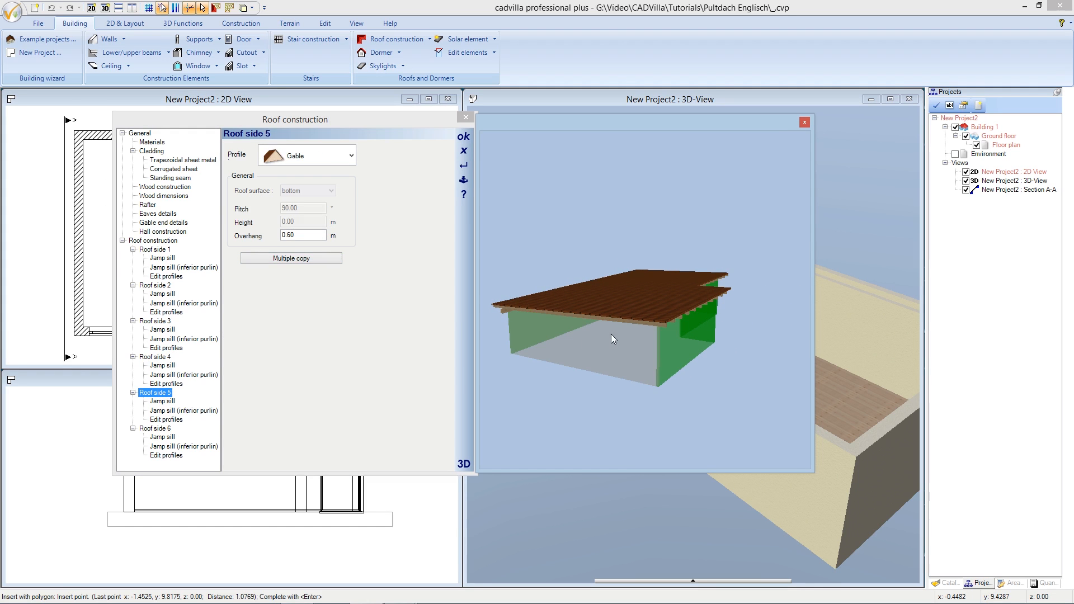
{"action": "left_click", "coordinate": [298, 235]}
{"action": "left_click_drag", "start_coordinate": [298, 235], "coordinate": [276, 236]}
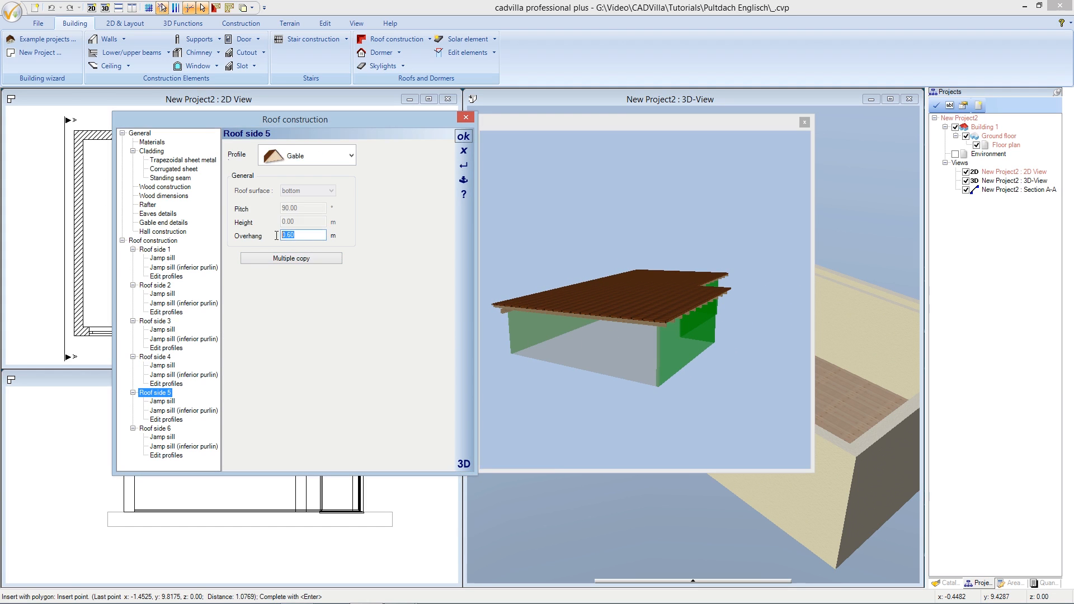
{"action": "type", "text": "0.30"}
{"action": "key", "text": "Tab"}
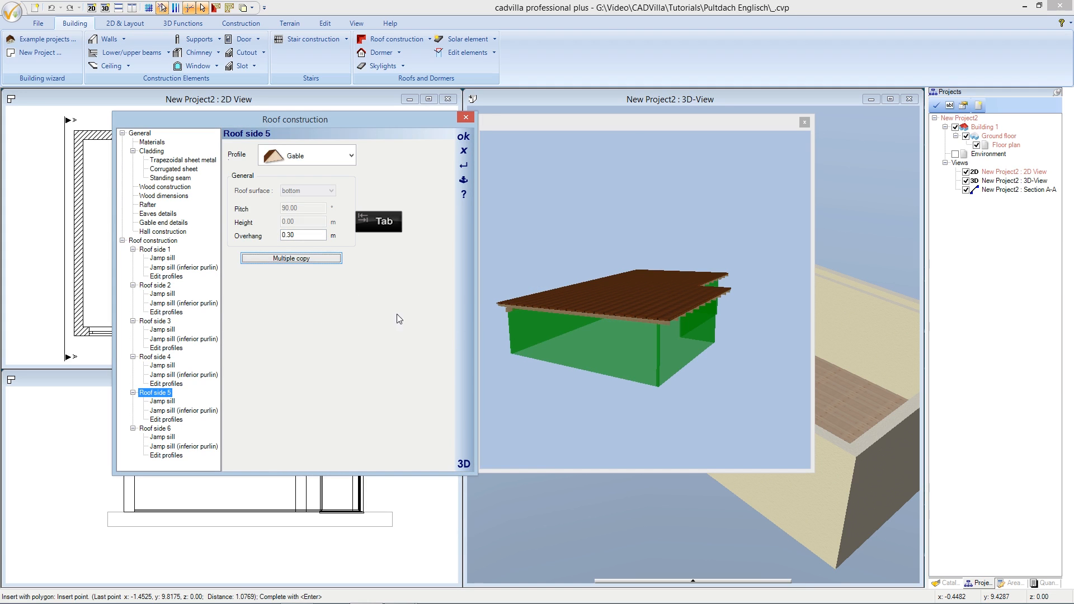
Accept the roof construction settings to create the roof and inspect it on the building in the 3D view
{"action": "left_click_drag", "start_coordinate": [656, 347], "coordinate": [592, 344]}
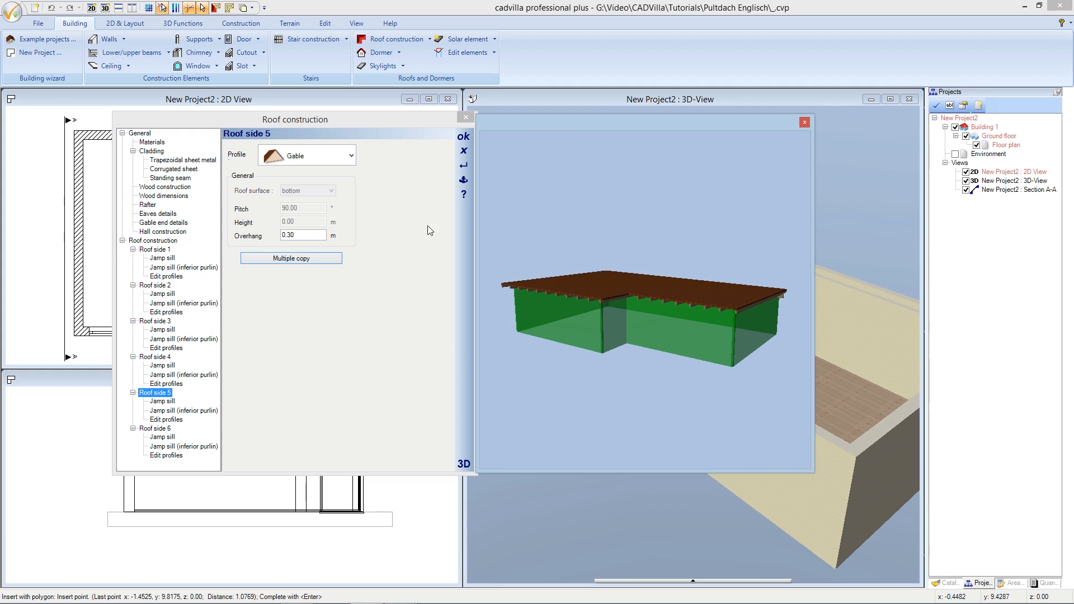
{"action": "left_click", "coordinate": [463, 137]}
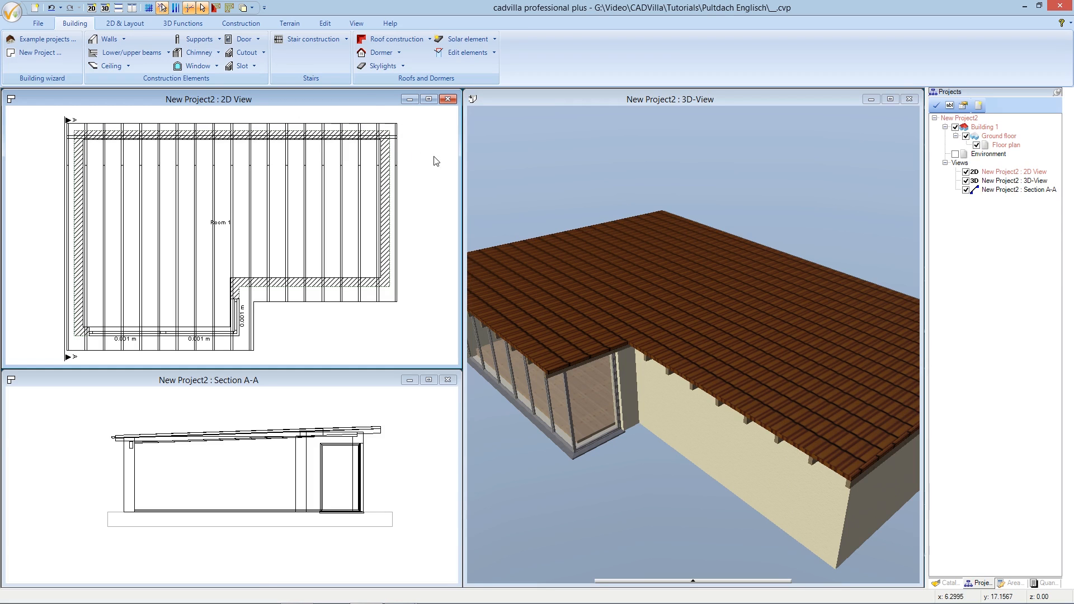
{"action": "left_click", "coordinate": [525, 103]}
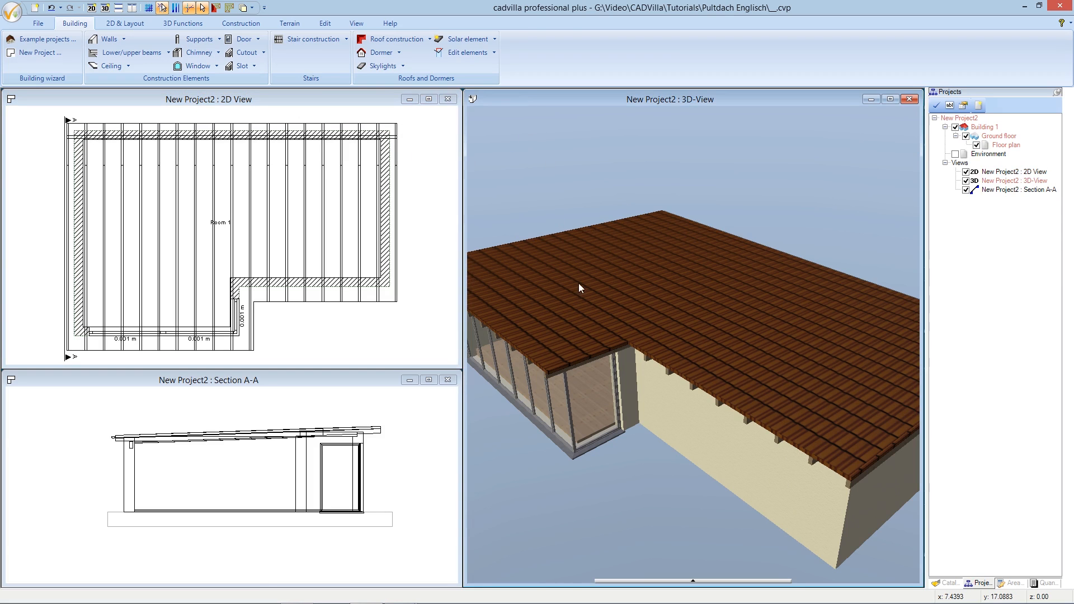
{"action": "mouse_move", "coordinate": [699, 421]}
{"action": "left_mouse_down"}
{"action": "mouse_move", "coordinate": [697, 392]}
{"action": "mouse_move", "coordinate": [612, 394]}
{"action": "mouse_move", "coordinate": [871, 406]}
{"action": "mouse_move", "coordinate": [698, 419]}
{"action": "mouse_move", "coordinate": [708, 415]}
{"action": "left_mouse_up"}
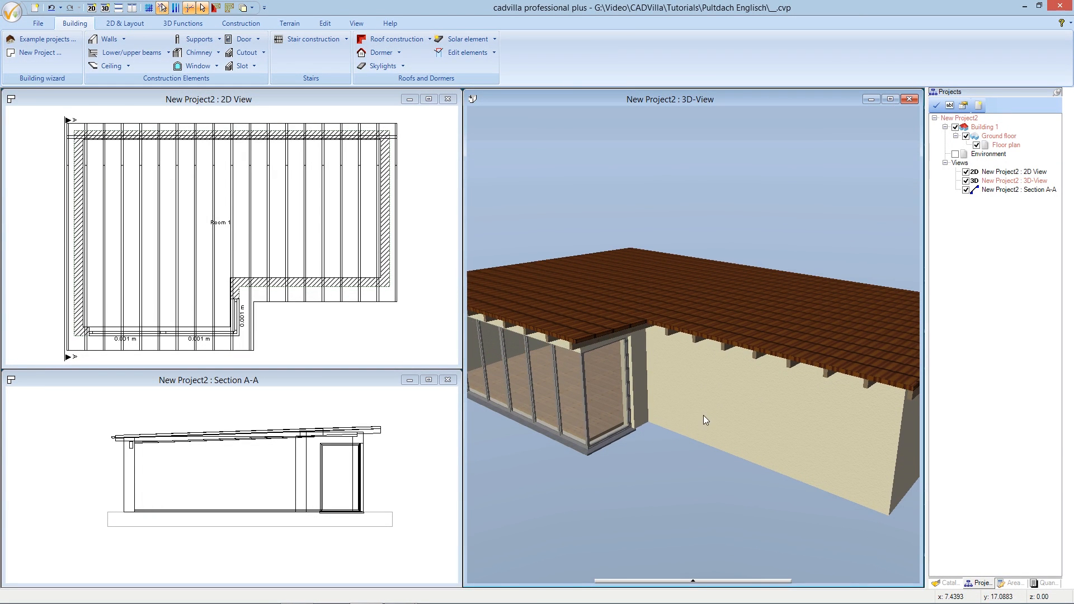
Measure the vertical distance from the outer wall's lower corner up to the roof in Section A-A
{"action": "left_click", "coordinate": [341, 380]}
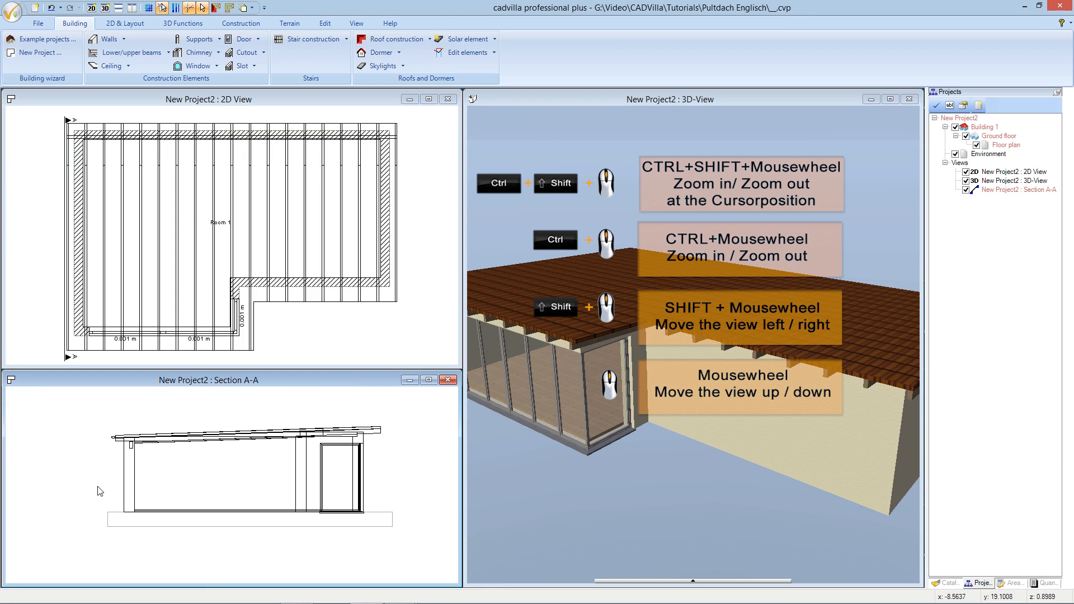
{"action": "scroll", "coordinate": [98, 493], "scroll_direction": "up", "scroll_amount": 2, "text": "ctrl"}
{"action": "scroll", "coordinate": [75, 473], "scroll_direction": "up", "scroll_amount": 1, "text": "ctrl"}
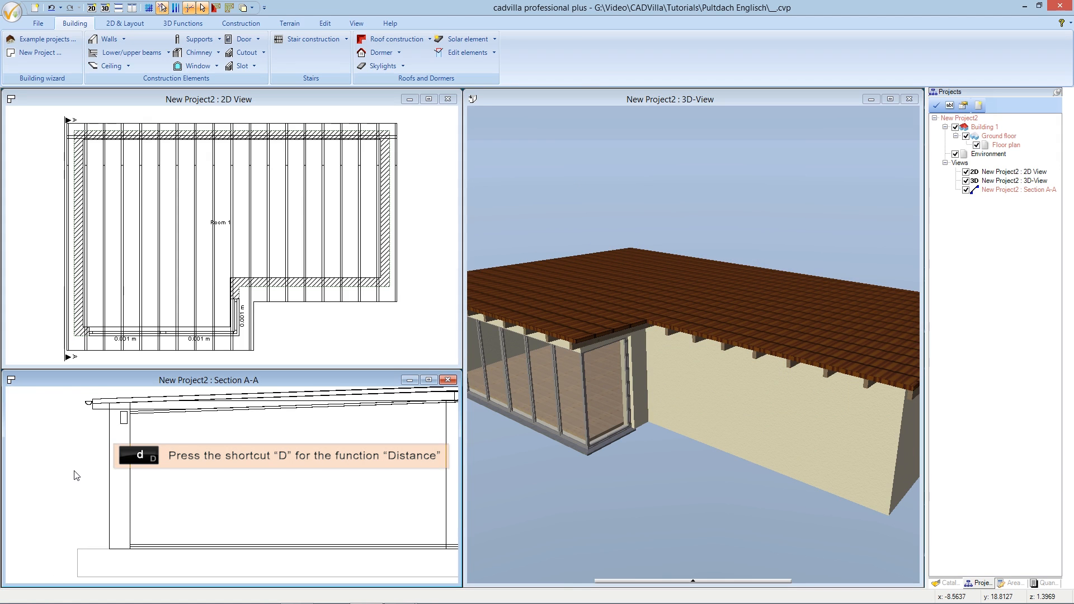
{"action": "key", "text": "d"}
{"action": "left_click", "coordinate": [110, 551]}
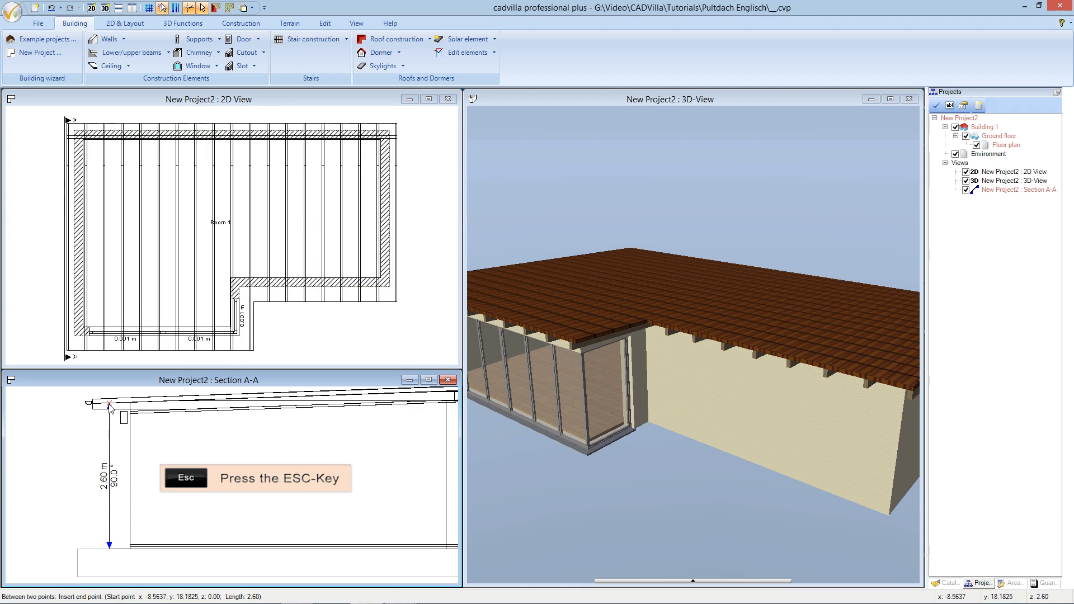
{"action": "key", "text": "Escape"}
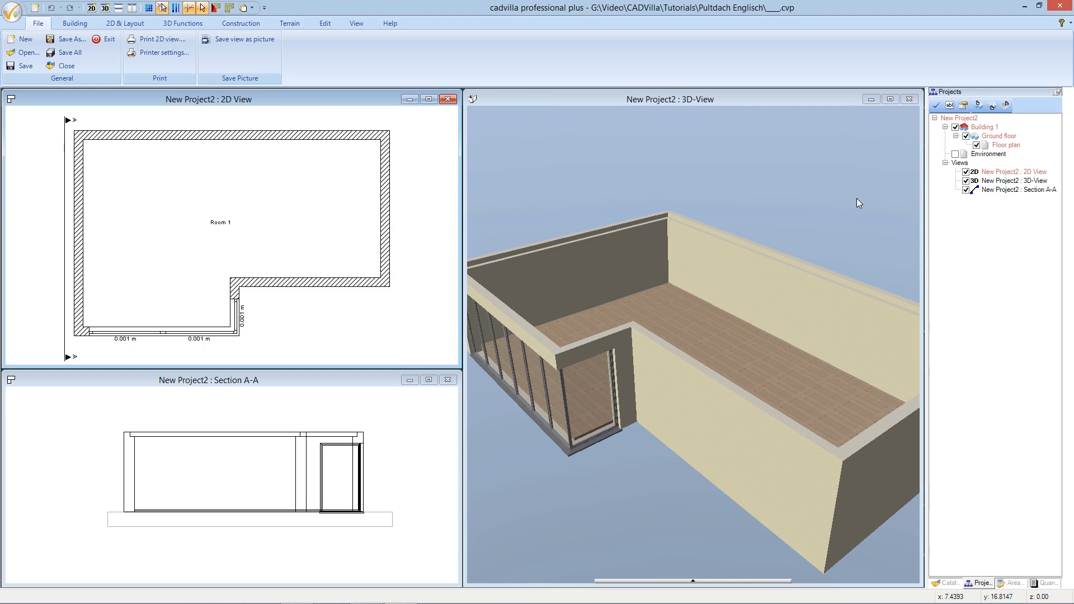
Start a new floor above in Building 1 and name it Roof
{"action": "right_click", "coordinate": [986, 132]}
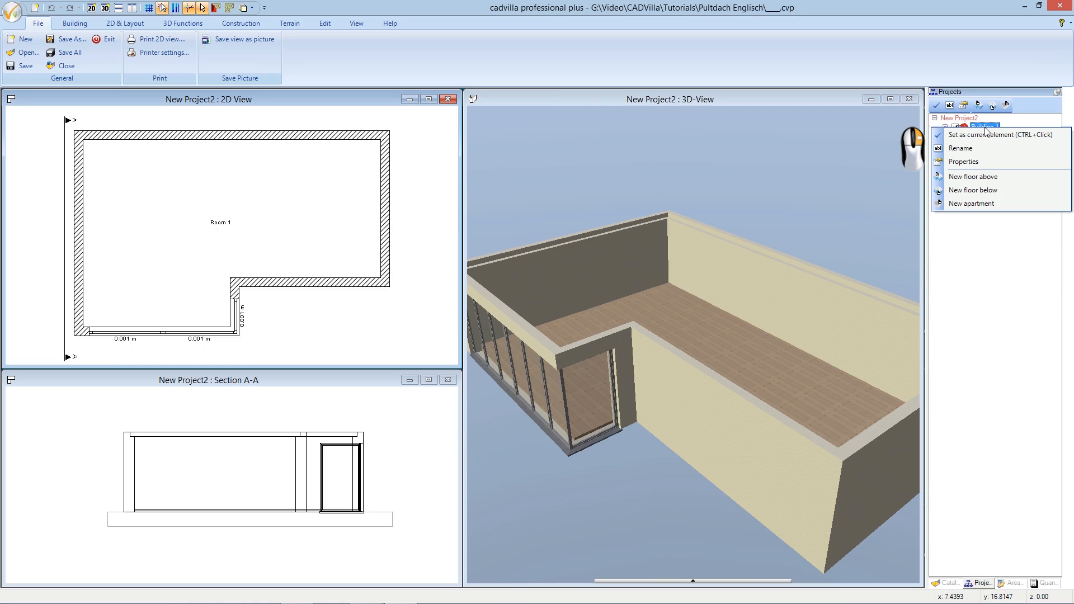
{"action": "left_click", "coordinate": [1005, 178]}
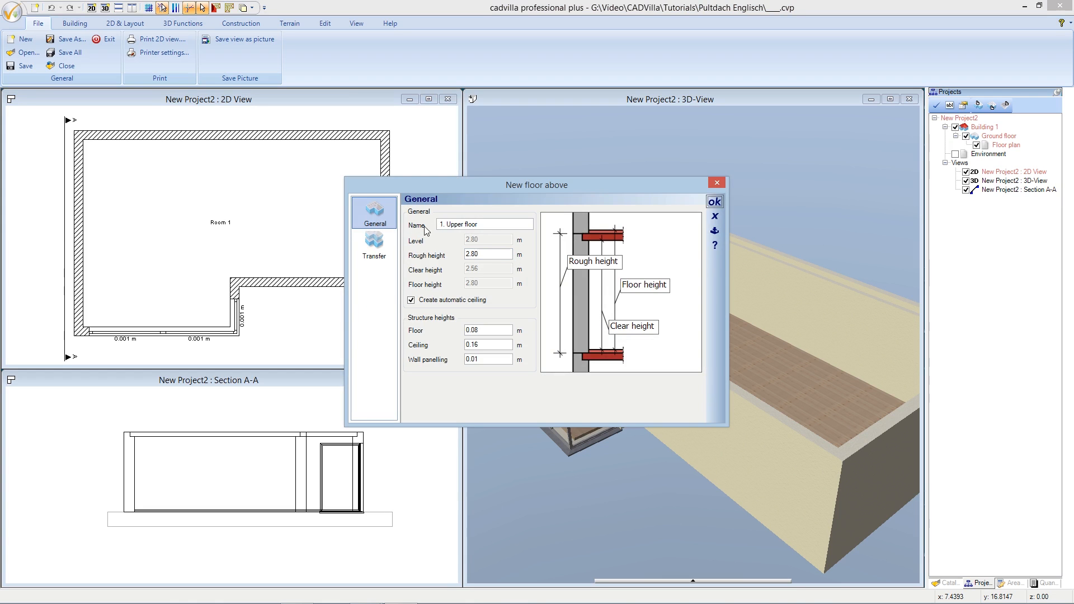
{"action": "mouse_move", "coordinate": [439, 224]}
{"action": "left_mouse_down"}
{"action": "mouse_move", "coordinate": [459, 224]}
{"action": "mouse_move", "coordinate": [436, 223]}
{"action": "left_mouse_up"}
{"action": "type", "text": "Roof"}
Restrict the transfer from the ground floor to walls only and create the new floor
{"action": "left_click", "coordinate": [381, 248]}
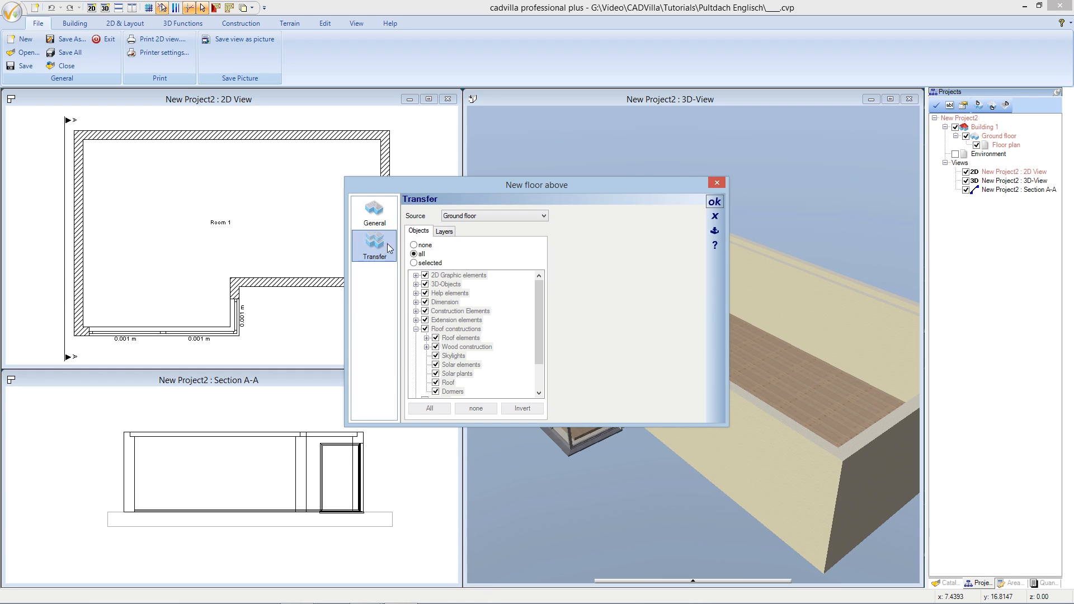
{"action": "left_click", "coordinate": [415, 263]}
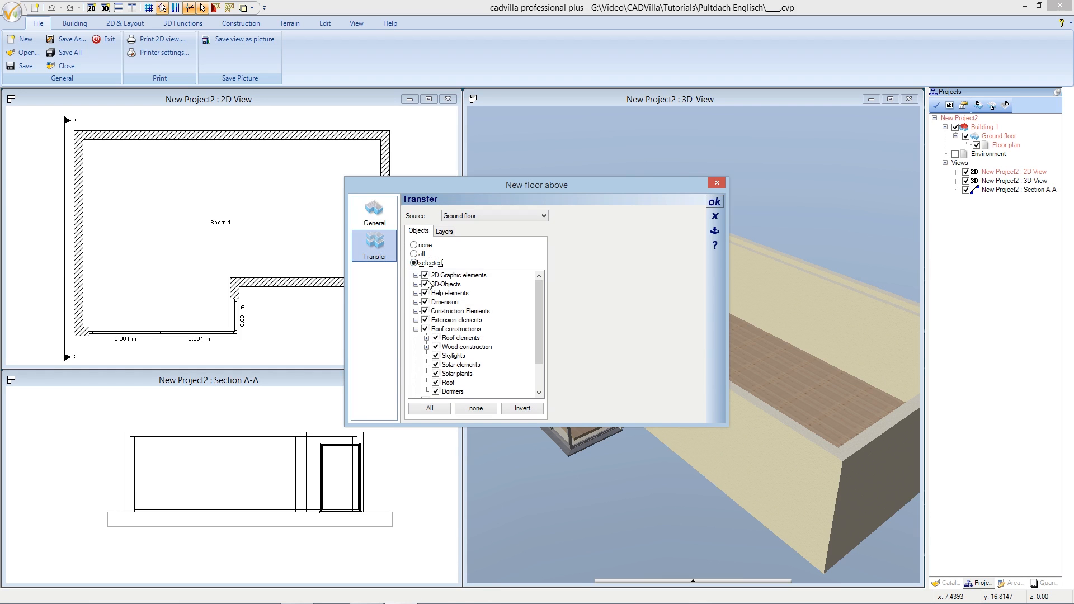
{"action": "left_click", "coordinate": [474, 409]}
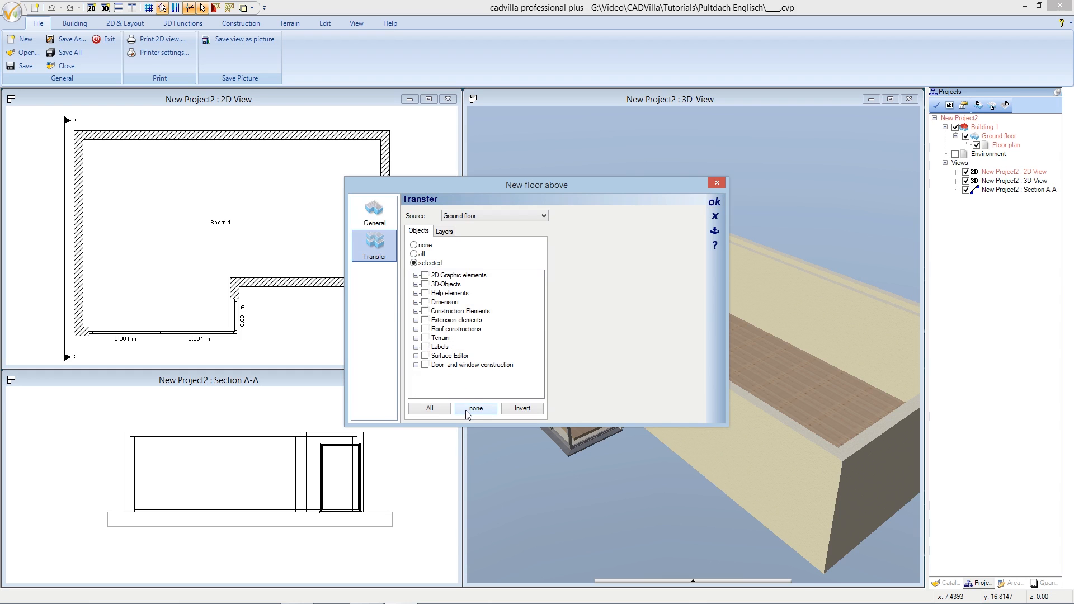
{"action": "left_click", "coordinate": [417, 312]}
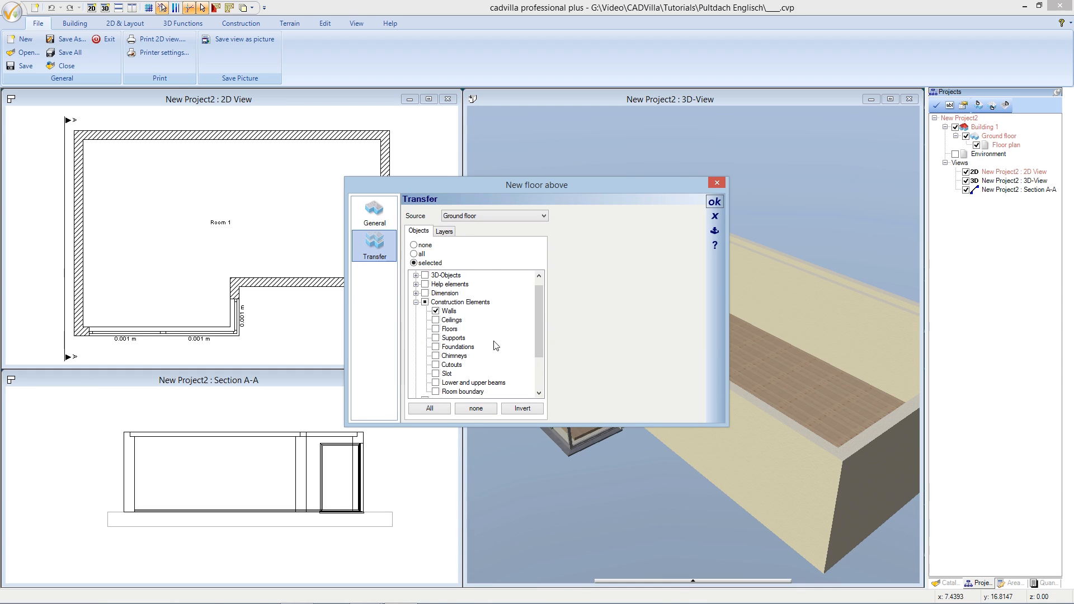
{"action": "left_click", "coordinate": [714, 202]}
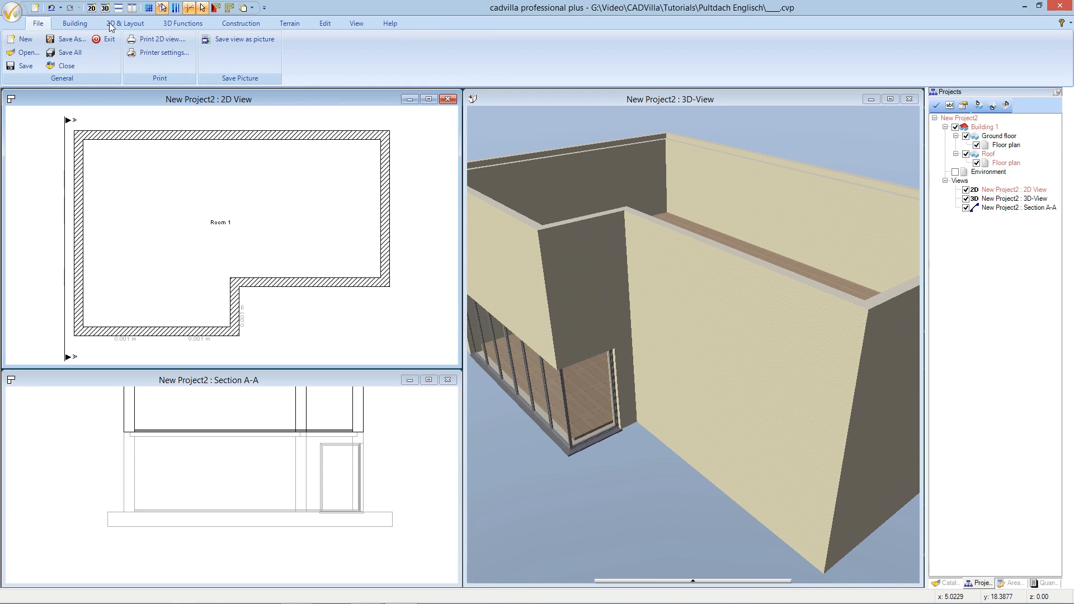
Start a new roof on the selected contour, using the outer wall outline of the Roof floor
{"action": "left_click", "coordinate": [87, 23]}
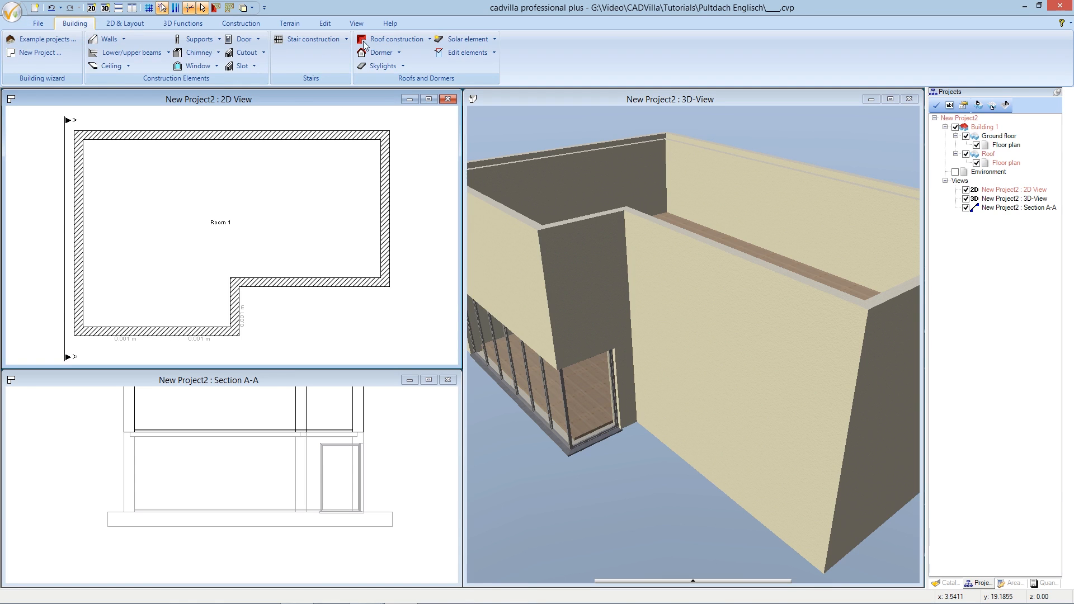
{"action": "left_click", "coordinate": [430, 40]}
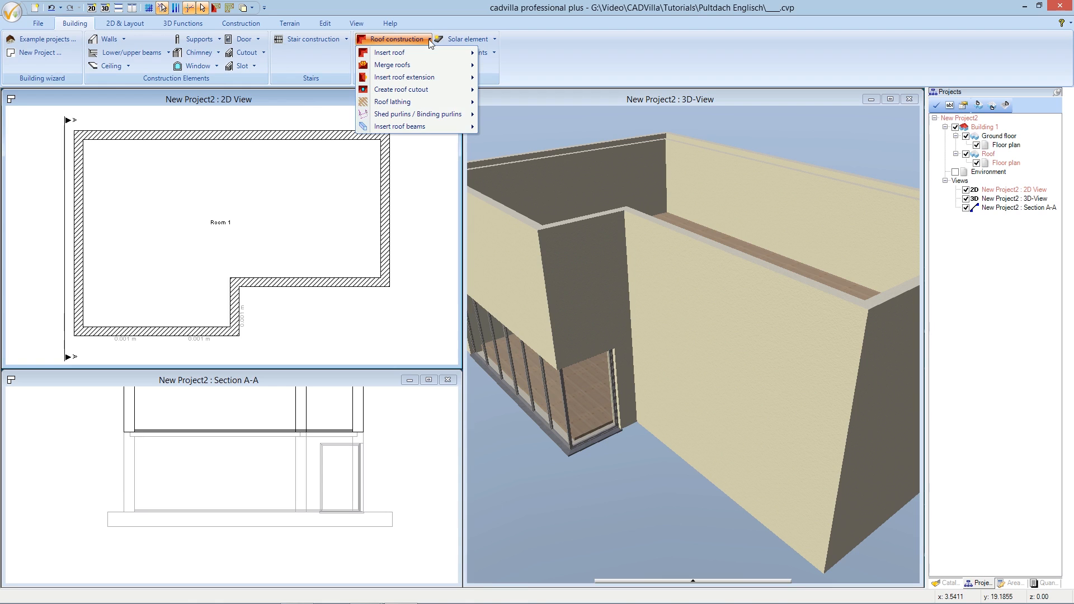
{"action": "mouse_move", "coordinate": [429, 52]}
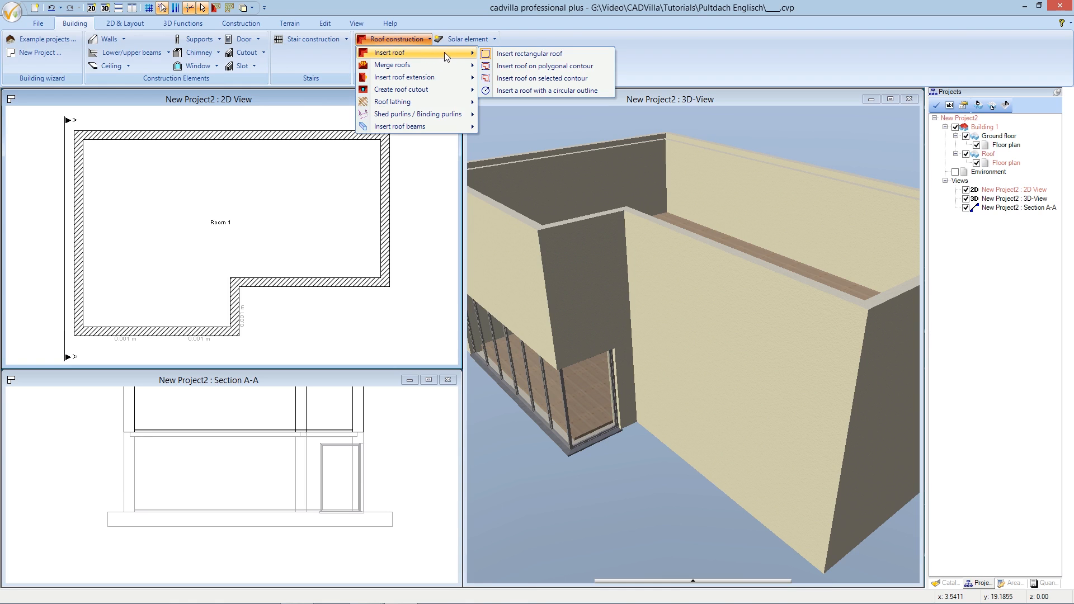
{"action": "left_click", "coordinate": [590, 79]}
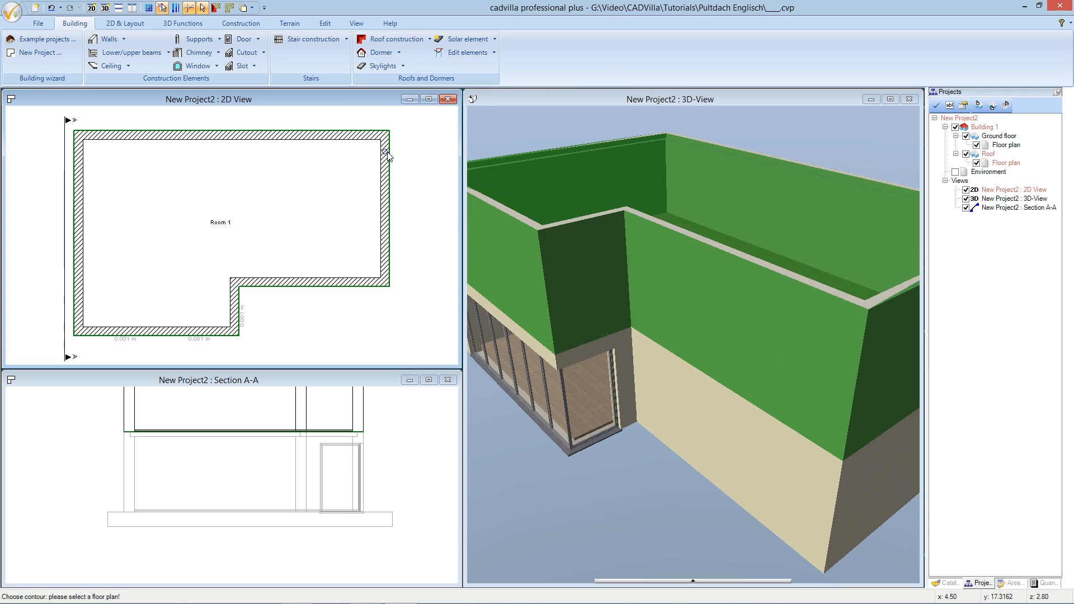
{"action": "left_click", "coordinate": [386, 152]}
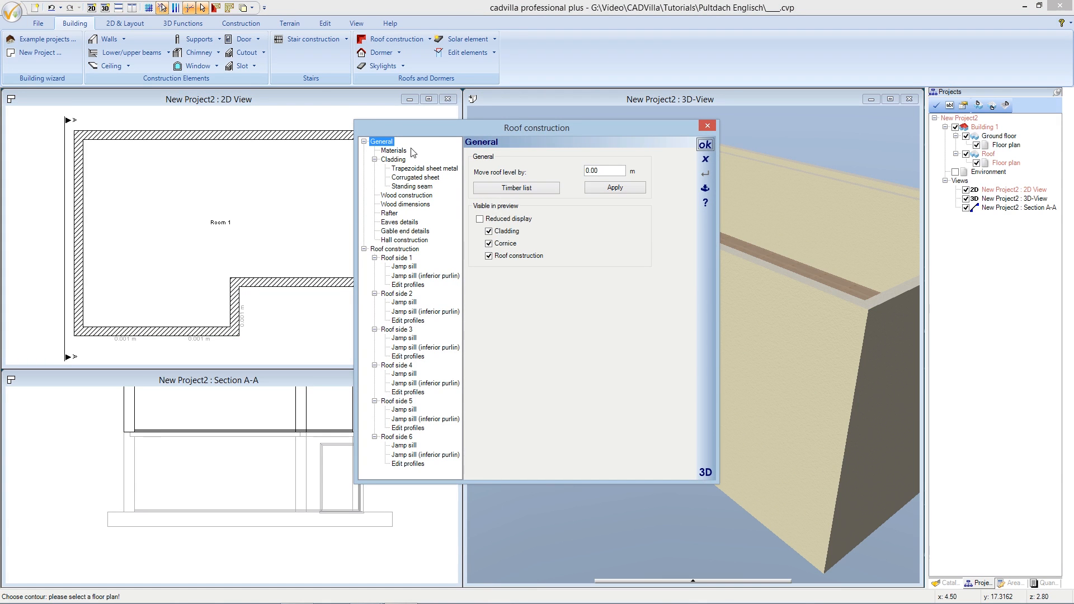
Show the roof's 3D preview beside the roof construction settings and widen it to show the whole roof
{"action": "left_click_drag", "start_coordinate": [434, 127], "coordinate": [196, 115]}
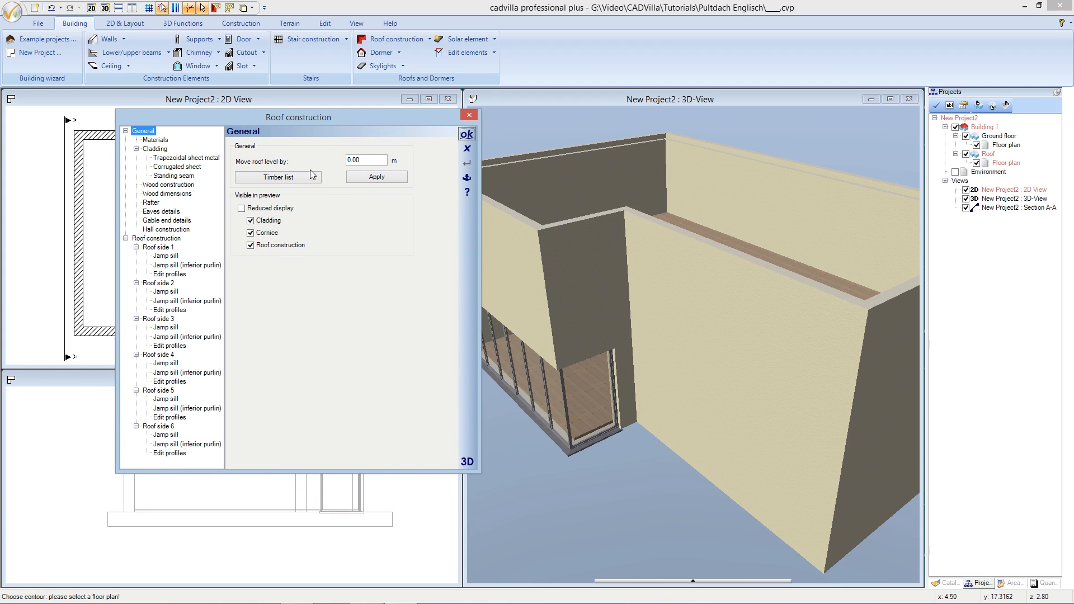
{"action": "left_click", "coordinate": [467, 462]}
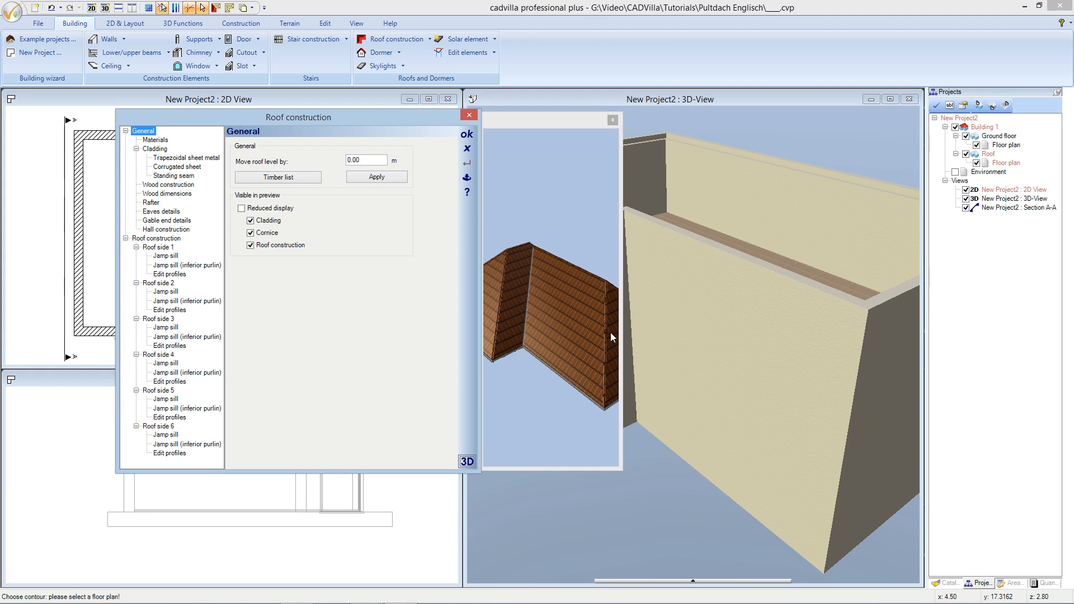
{"action": "left_click_drag", "start_coordinate": [622, 278], "coordinate": [801, 274]}
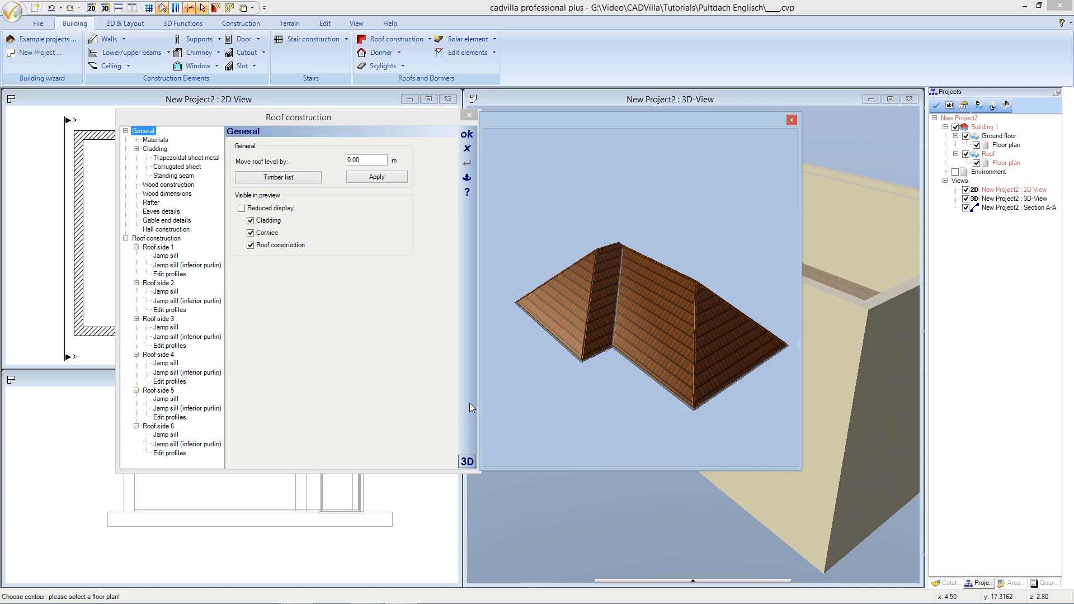
Change the profile of roof side 5, beside the building's recessed corner, to Gable
{"action": "left_click", "coordinate": [649, 323]}
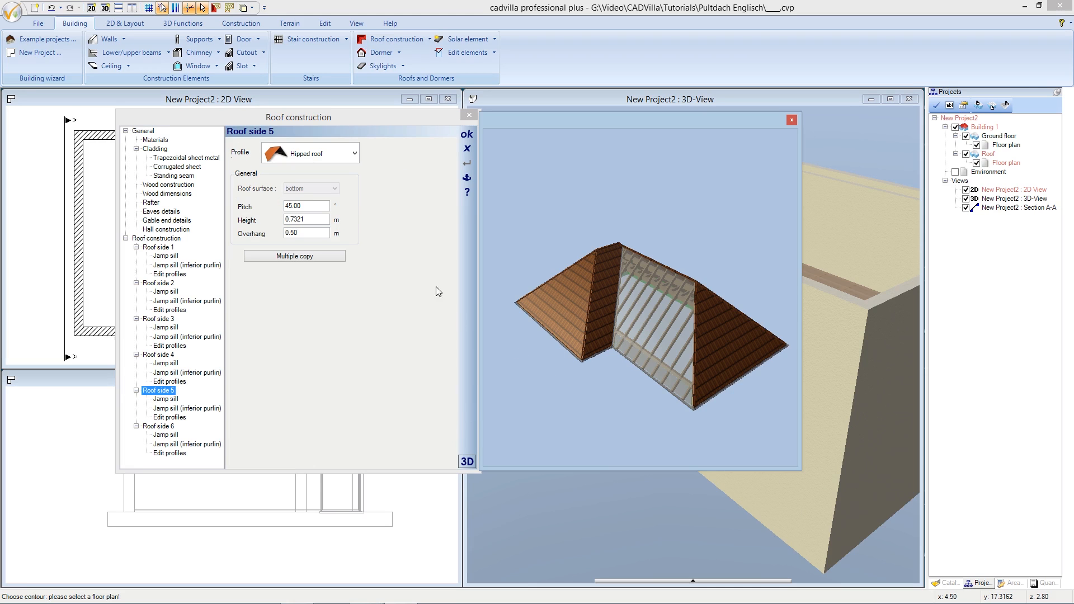
{"action": "left_click", "coordinate": [354, 153]}
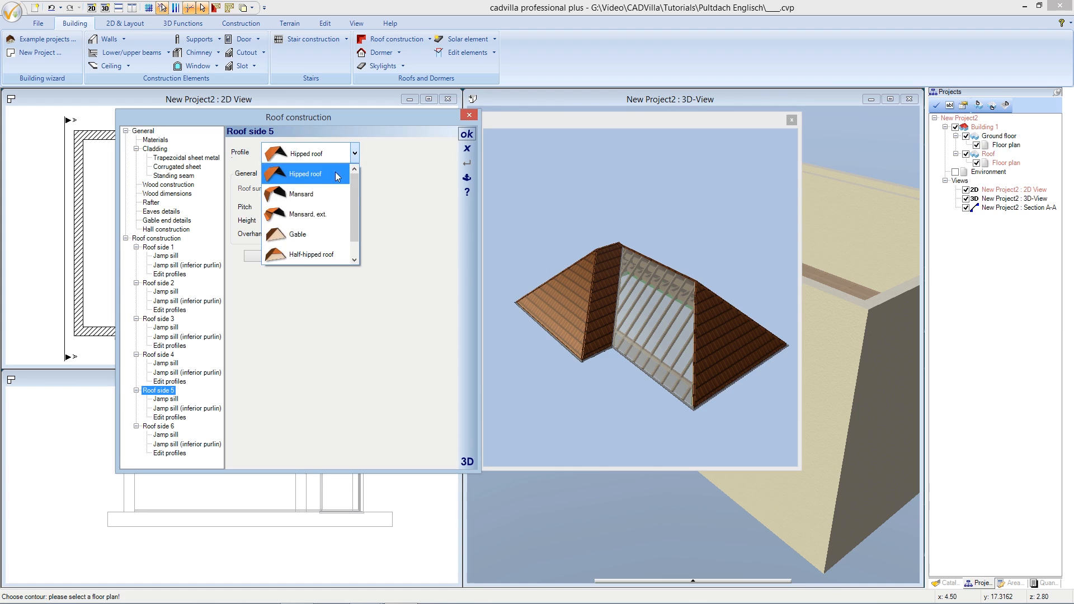
{"action": "left_click", "coordinate": [313, 233]}
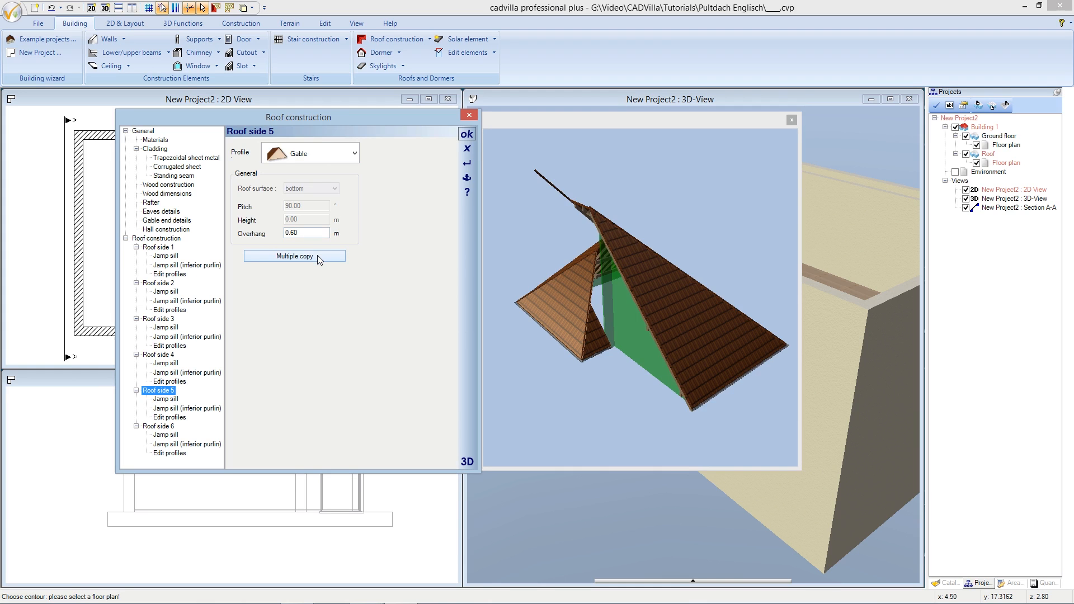
Copy the Gable profile of roof side 5 to every other roof side except the large rear one
{"action": "left_click", "coordinate": [317, 255]}
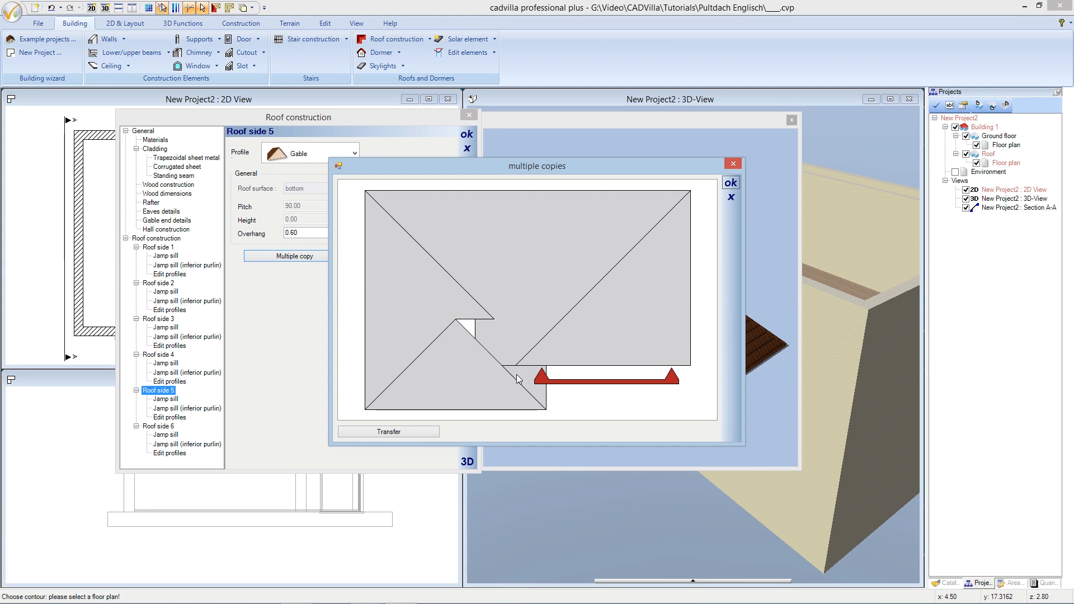
{"action": "left_click", "coordinate": [479, 375]}
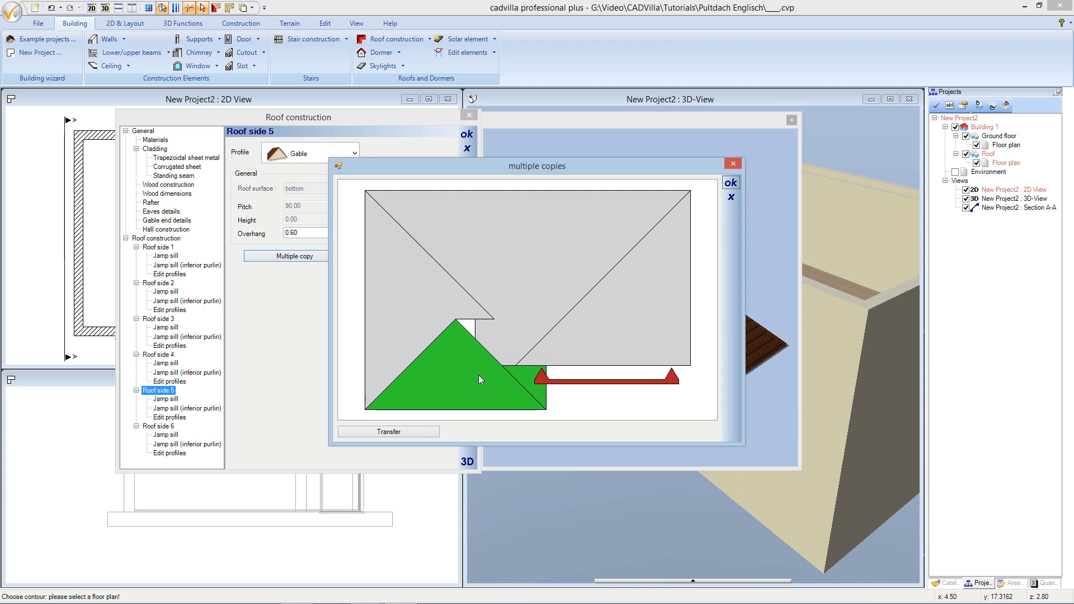
{"action": "left_click", "coordinate": [423, 313]}
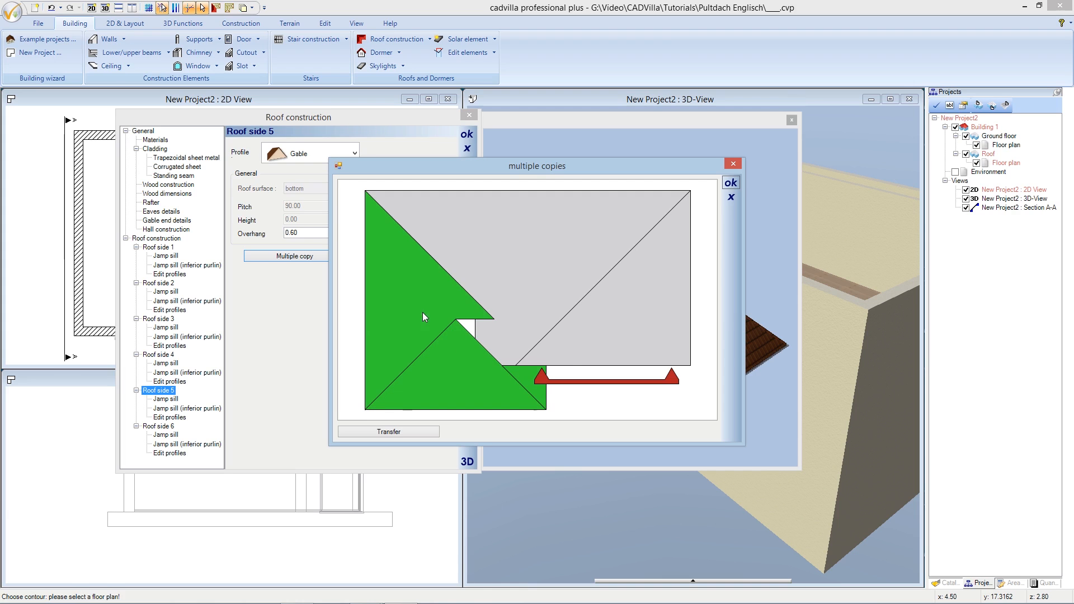
{"action": "left_click", "coordinate": [581, 350]}
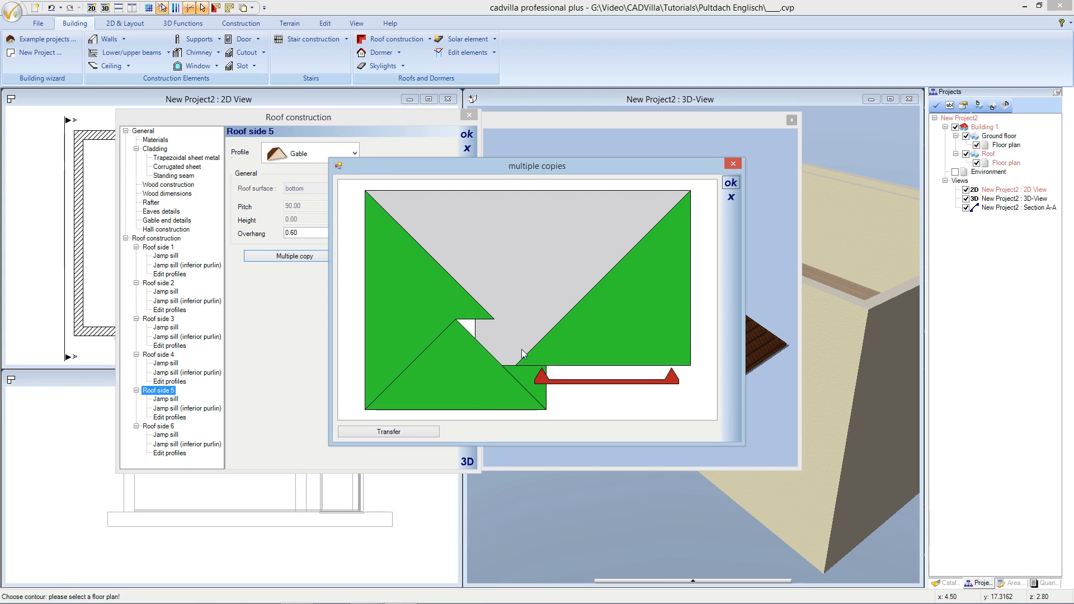
{"action": "left_click", "coordinate": [432, 432]}
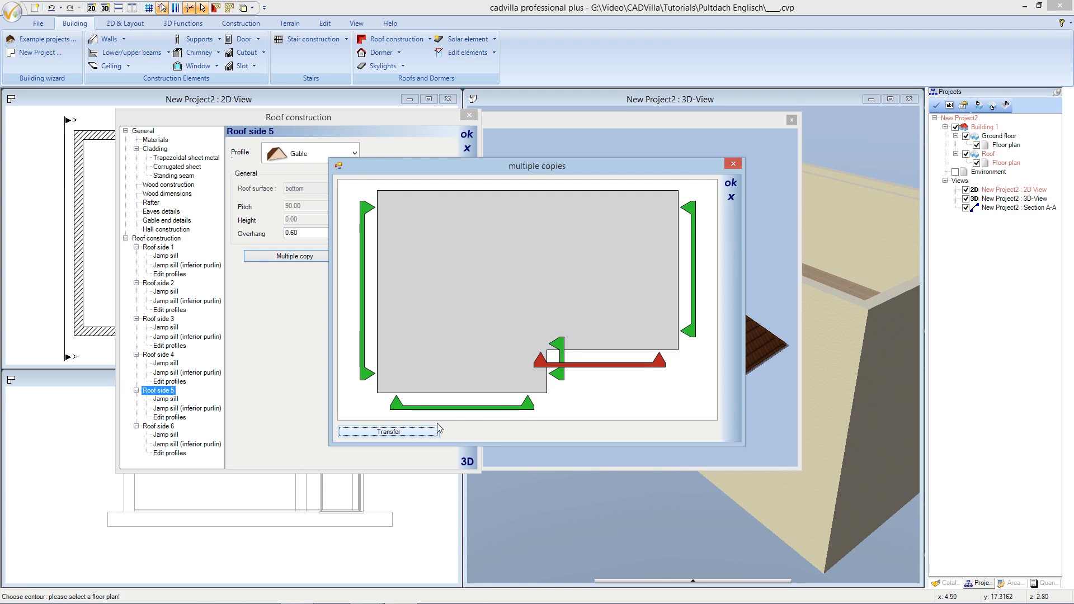
{"action": "left_click", "coordinate": [729, 186]}
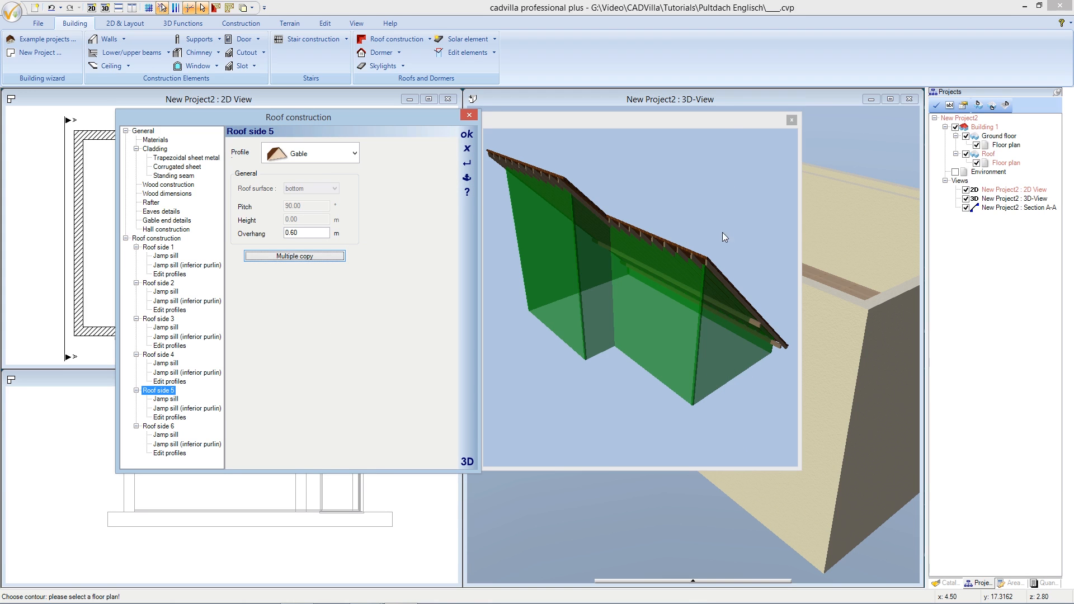
Set roof side 1, the remaining sloping surface, to a 2° pitch, 0.50 m height and 0.30 m overhang
{"action": "mouse_move", "coordinate": [720, 266]}
{"action": "left_mouse_down"}
{"action": "mouse_move", "coordinate": [660, 279]}
{"action": "mouse_move", "coordinate": [622, 264]}
{"action": "mouse_move", "coordinate": [713, 269]}
{"action": "mouse_move", "coordinate": [705, 272]}
{"action": "left_mouse_up"}
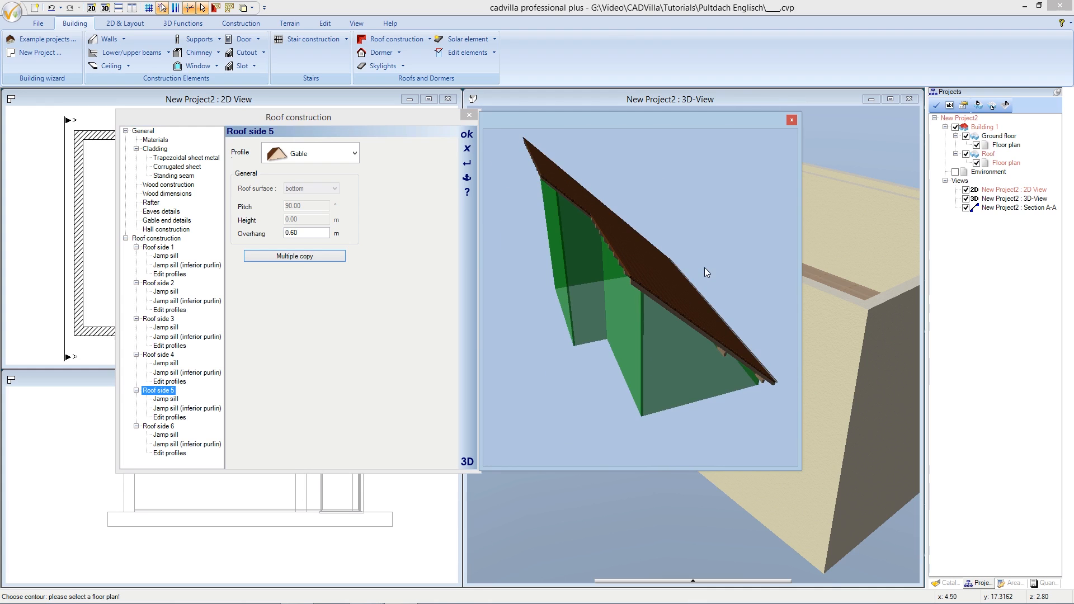
{"action": "left_click", "coordinate": [659, 271]}
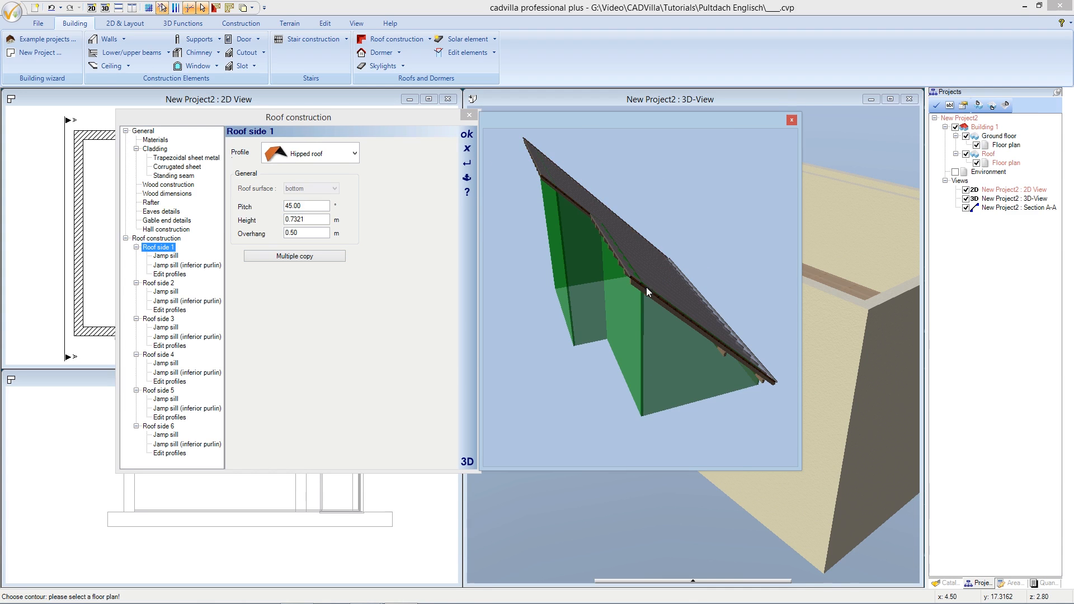
{"action": "left_click_drag", "start_coordinate": [320, 206], "coordinate": [269, 205]}
{"action": "type", "text": "2"}
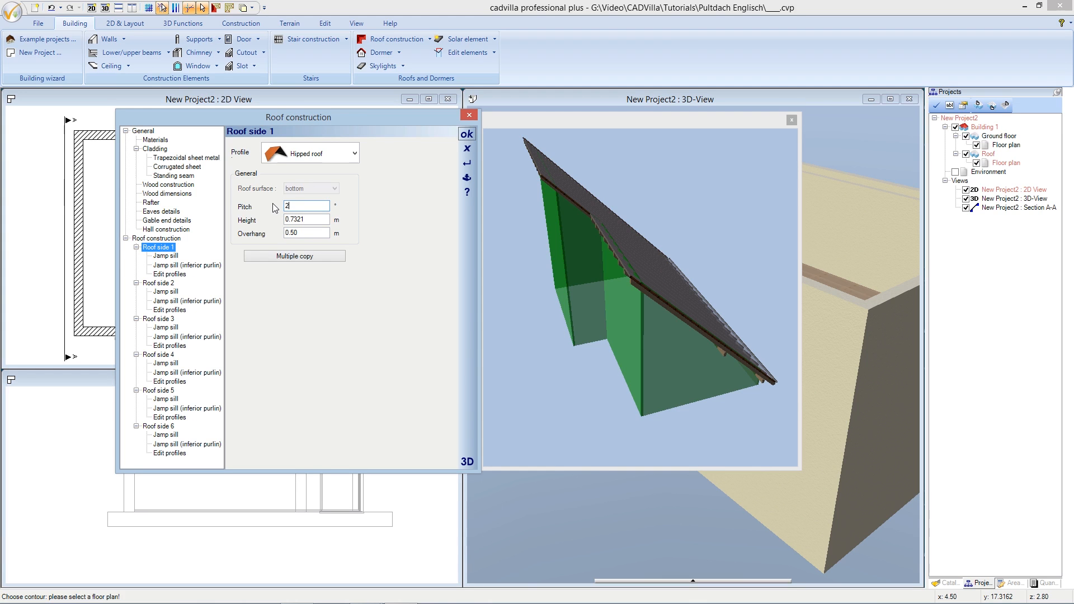
{"action": "left_click", "coordinate": [314, 219]}
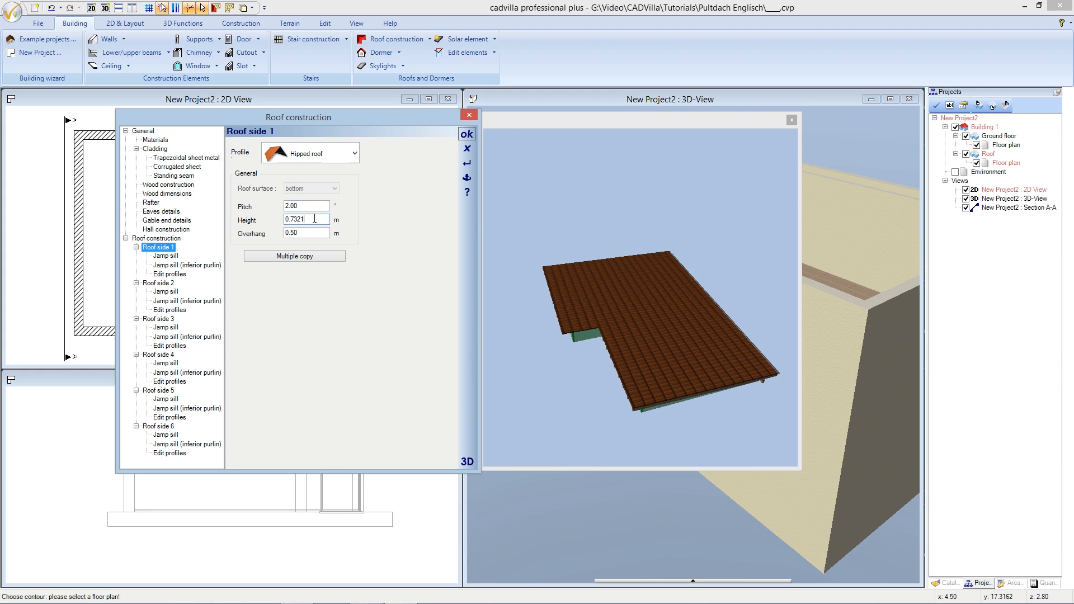
{"action": "left_click_drag", "start_coordinate": [299, 219], "coordinate": [278, 219]}
{"action": "type", "text": "0,5"}
{"action": "key", "text": "Tab"}
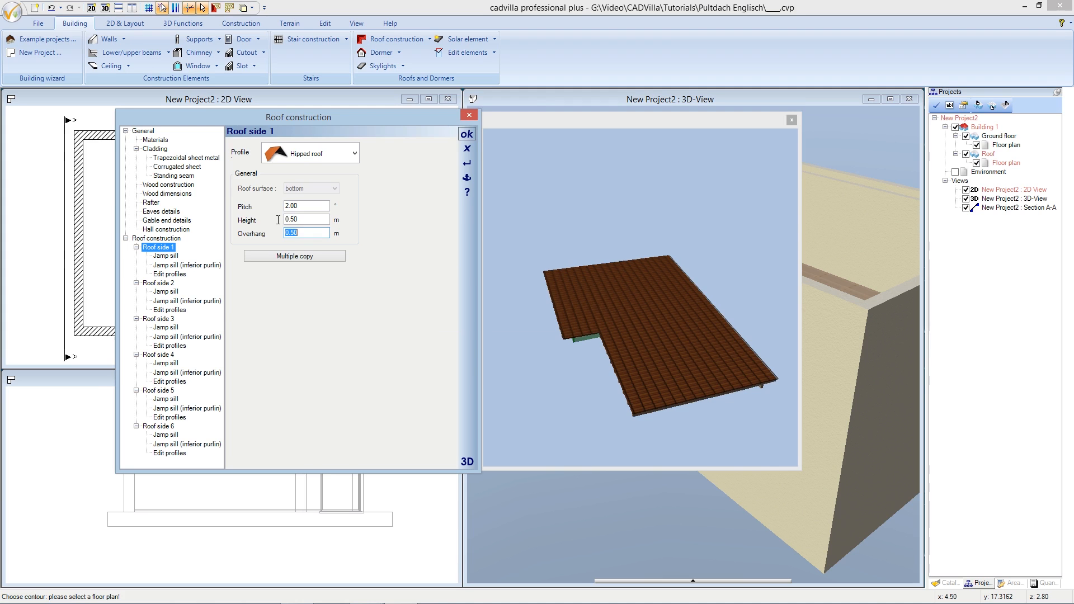
{"action": "type", "text": "0,30"}
{"action": "key", "text": "Tab"}
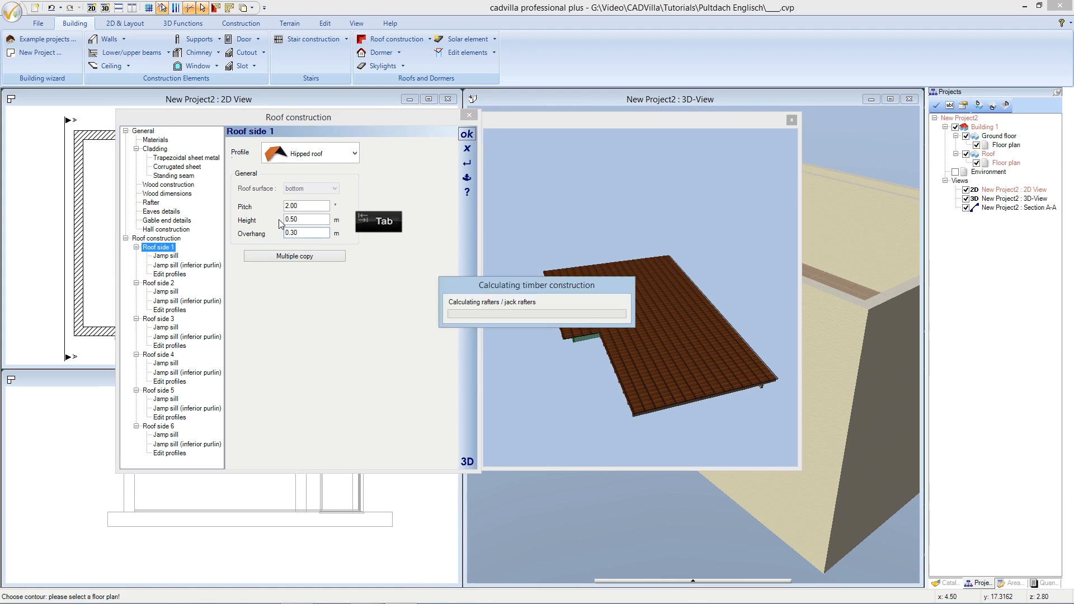
Set the overhang of roof side 6 to 0.30 m
{"action": "mouse_move", "coordinate": [640, 358]}
{"action": "left_mouse_down"}
{"action": "mouse_move", "coordinate": [639, 335]}
{"action": "mouse_move", "coordinate": [660, 334]}
{"action": "mouse_move", "coordinate": [639, 343]}
{"action": "left_mouse_up"}
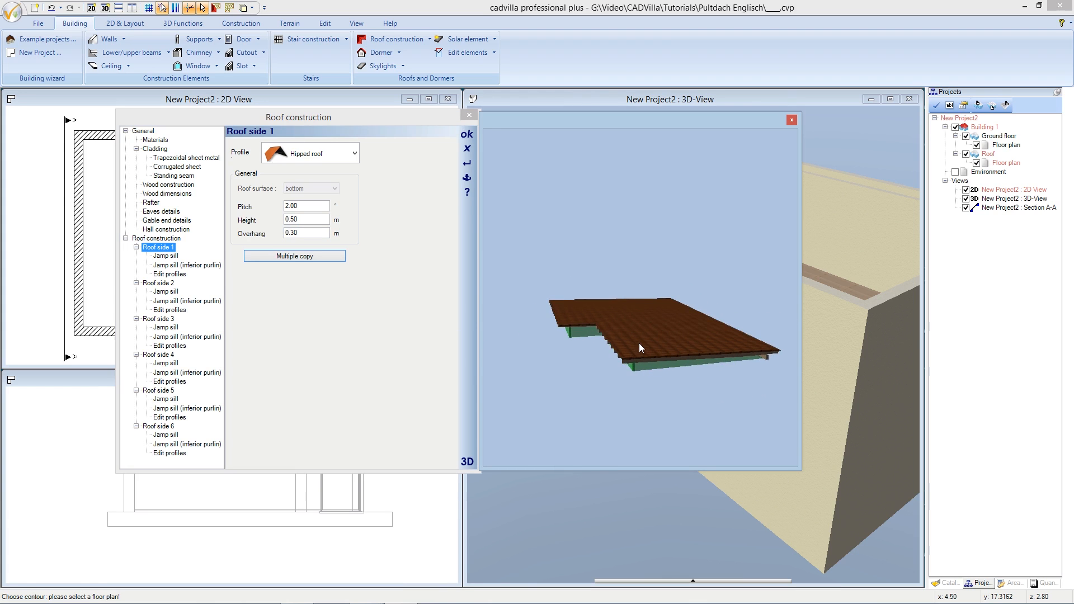
{"action": "left_click", "coordinate": [652, 365]}
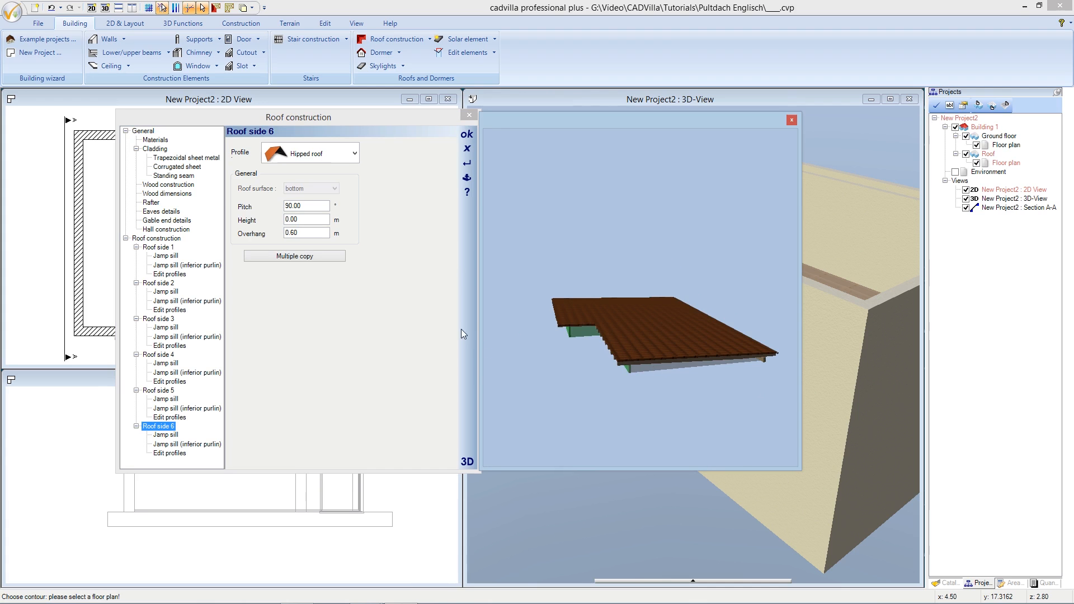
{"action": "left_click_drag", "start_coordinate": [310, 232], "coordinate": [270, 231]}
{"action": "type", "text": "0,30"}
{"action": "key", "text": "Tab"}
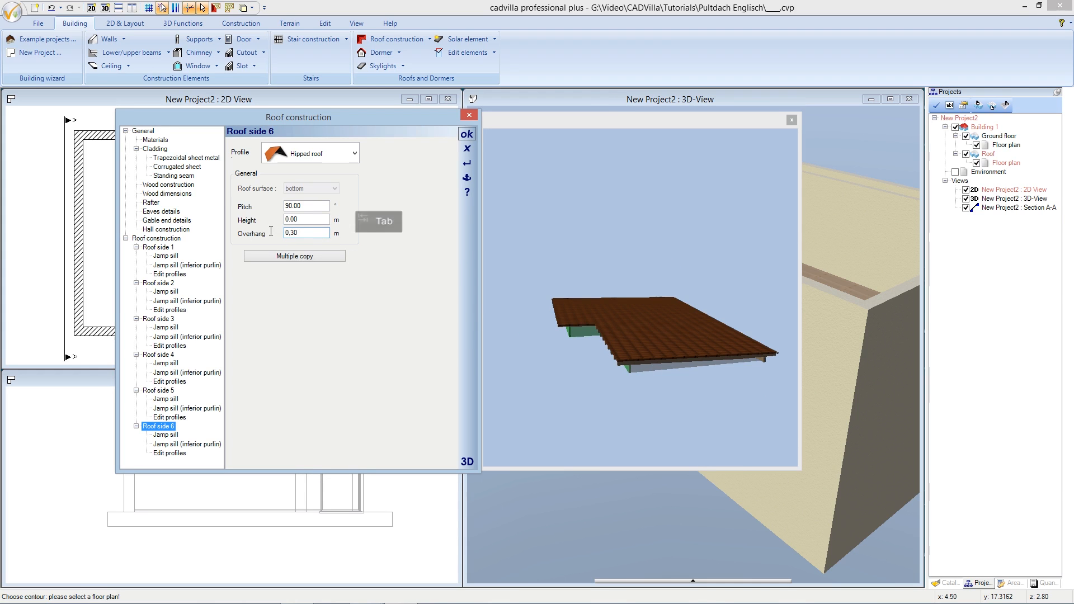
Set the overhang of roof side 2, on the opposite end of the building, to 0.30 m
{"action": "left_click_drag", "start_coordinate": [703, 351], "coordinate": [621, 347]}
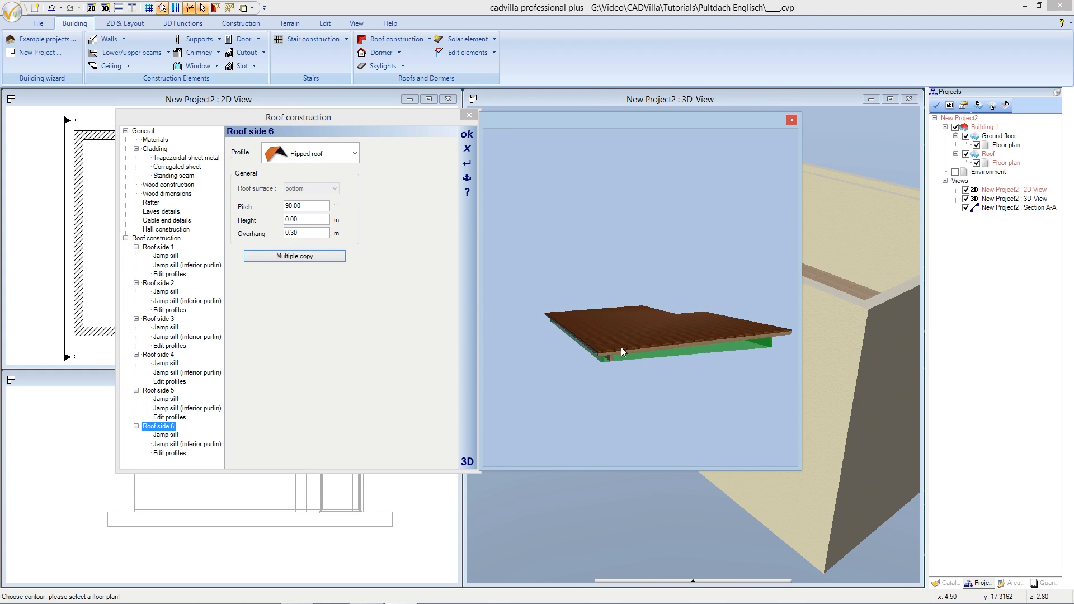
{"action": "left_click", "coordinate": [636, 354]}
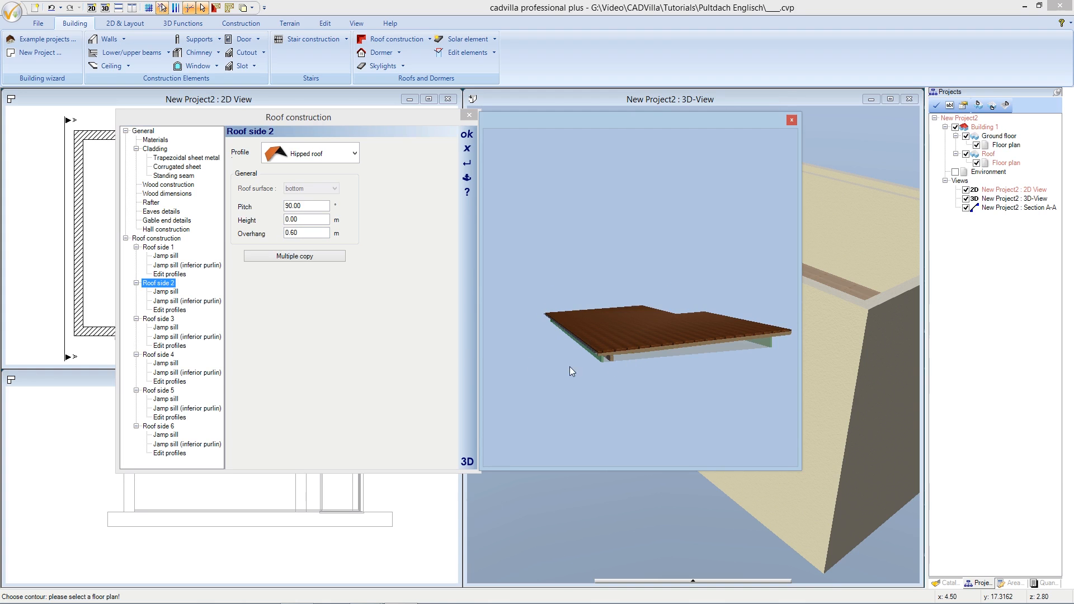
{"action": "left_click_drag", "start_coordinate": [328, 233], "coordinate": [276, 234]}
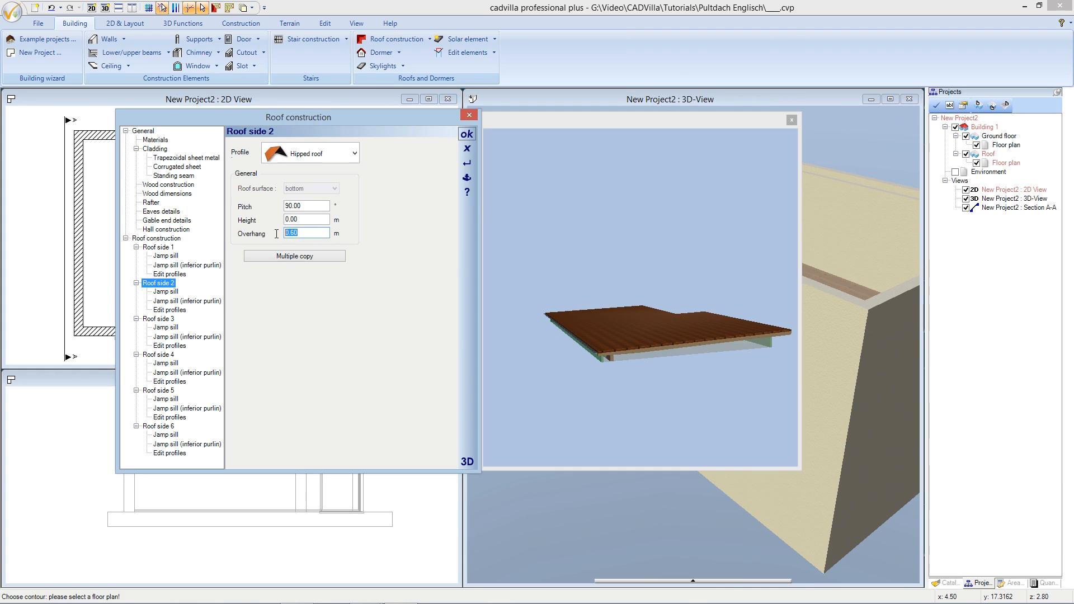
{"action": "type", "text": "0,30"}
{"action": "key", "text": "Tab"}
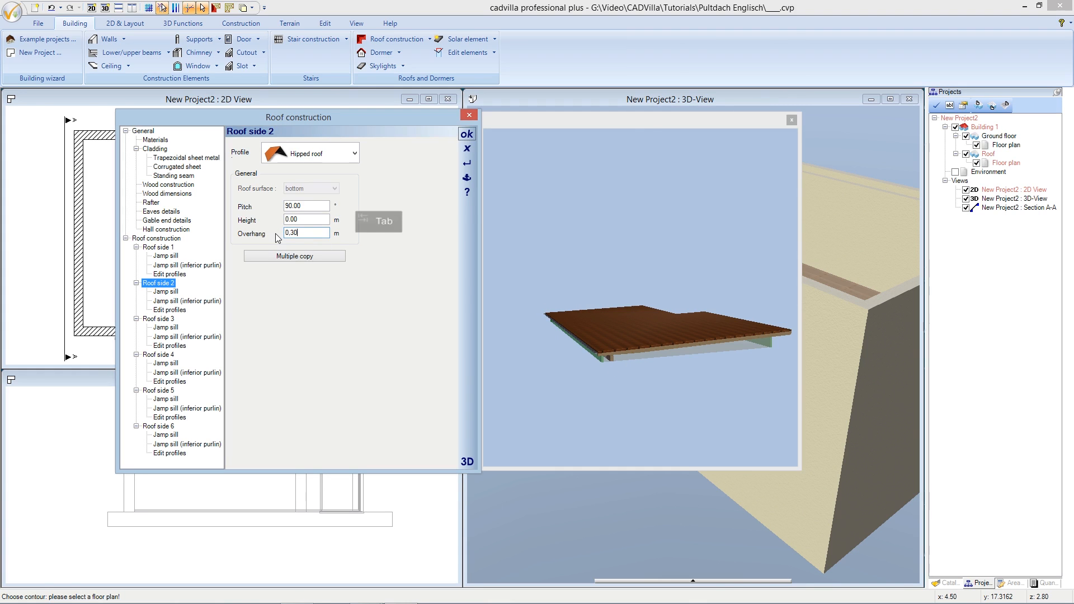
Check the roof in the preview, accept its settings to create it, and inspect it on the building in 3D
{"action": "left_click_drag", "start_coordinate": [684, 358], "coordinate": [574, 355]}
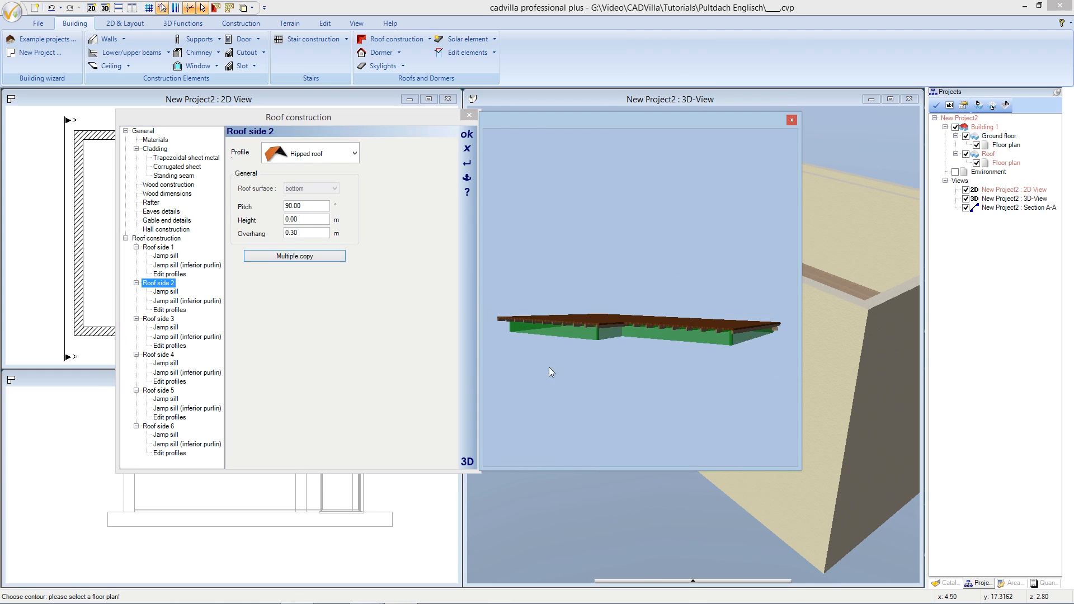
{"action": "left_click", "coordinate": [467, 134]}
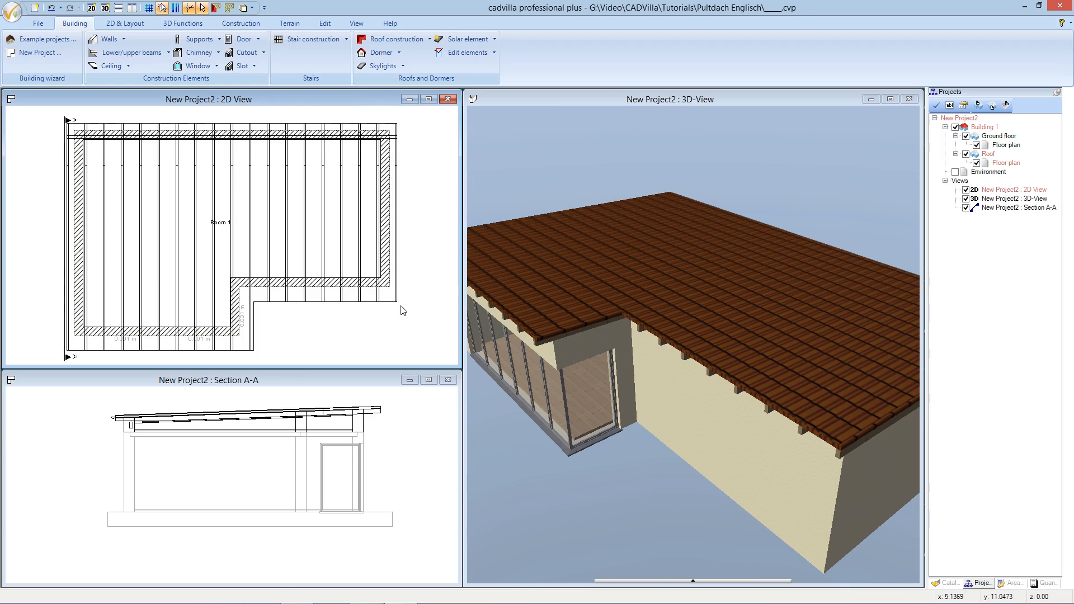
{"action": "left_click", "coordinate": [661, 97]}
{"action": "left_click_drag", "start_coordinate": [730, 386], "coordinate": [472, 378]}
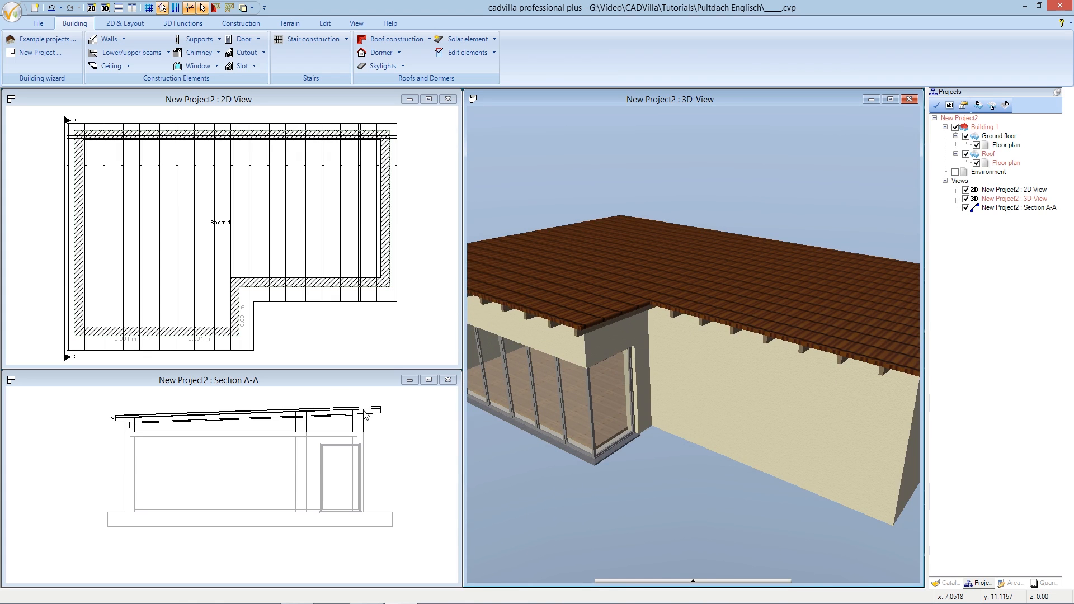
Measure the vertical distance in Section A-A from the outer base of the upper wall at the eave to the roof's underside
{"action": "left_click", "coordinate": [327, 381]}
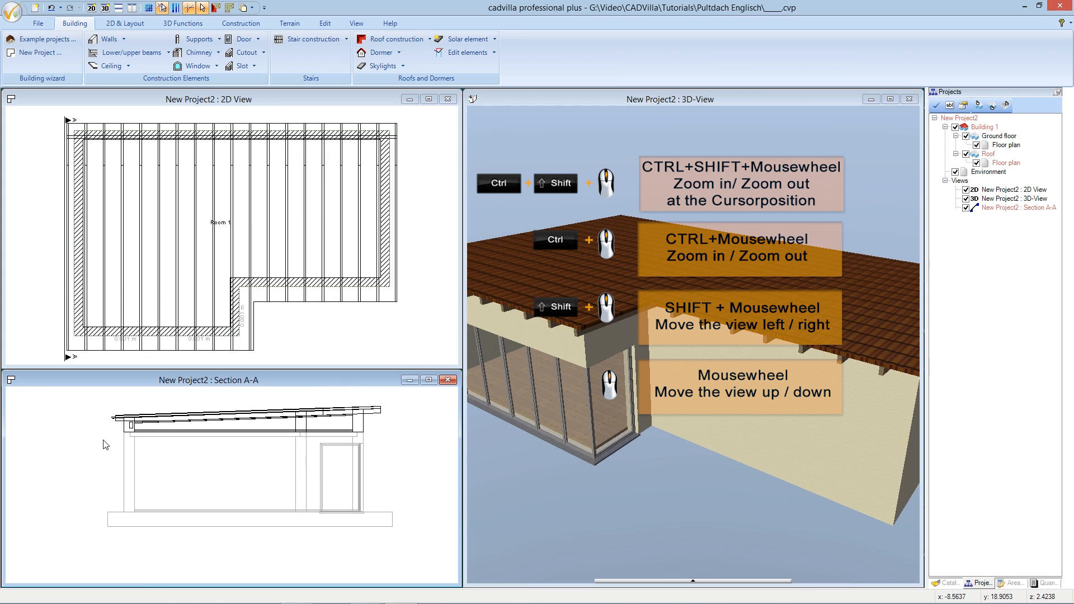
{"action": "scroll", "coordinate": [104, 436], "scroll_direction": "up", "scroll_amount": 5, "text": "ctrl+shift"}
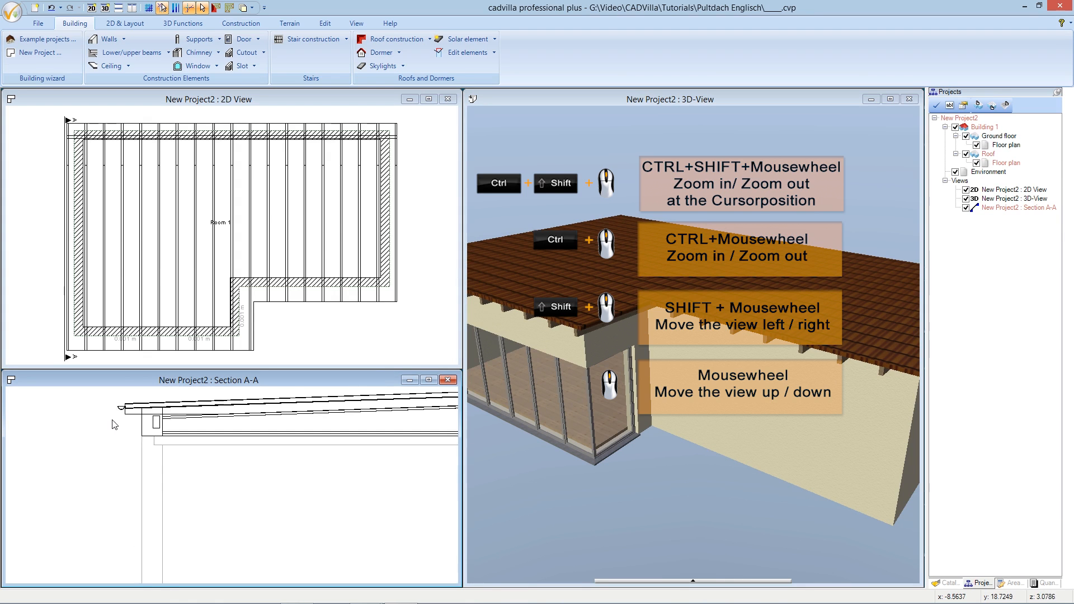
{"action": "scroll", "coordinate": [130, 421], "scroll_direction": "up", "scroll_amount": 4, "text": "ctrl+shift"}
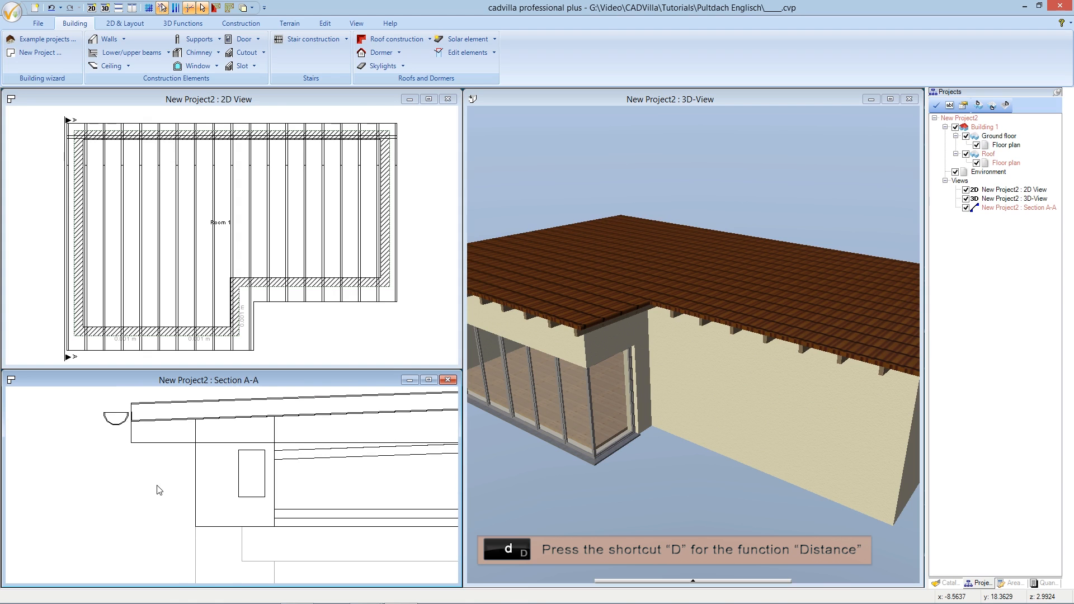
{"action": "key", "text": "d"}
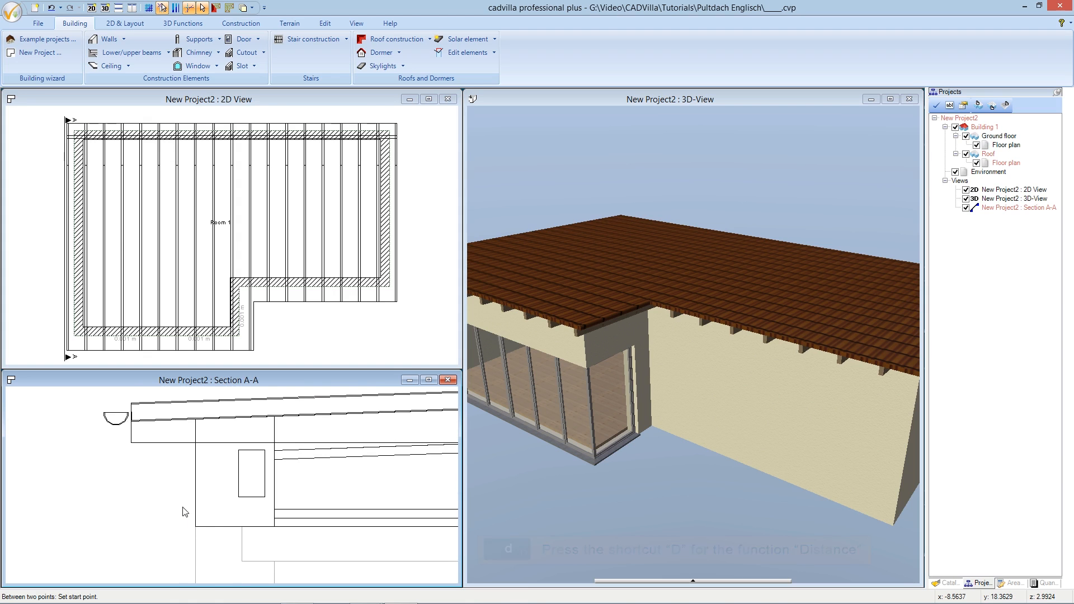
{"action": "left_click", "coordinate": [195, 526]}
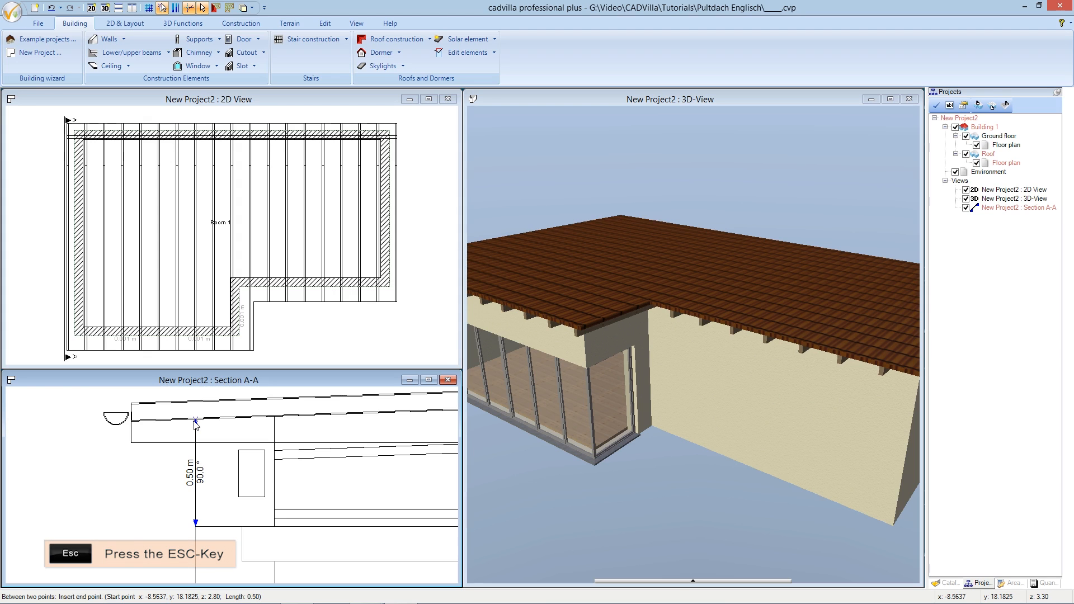
{"action": "key", "text": "Escape"}
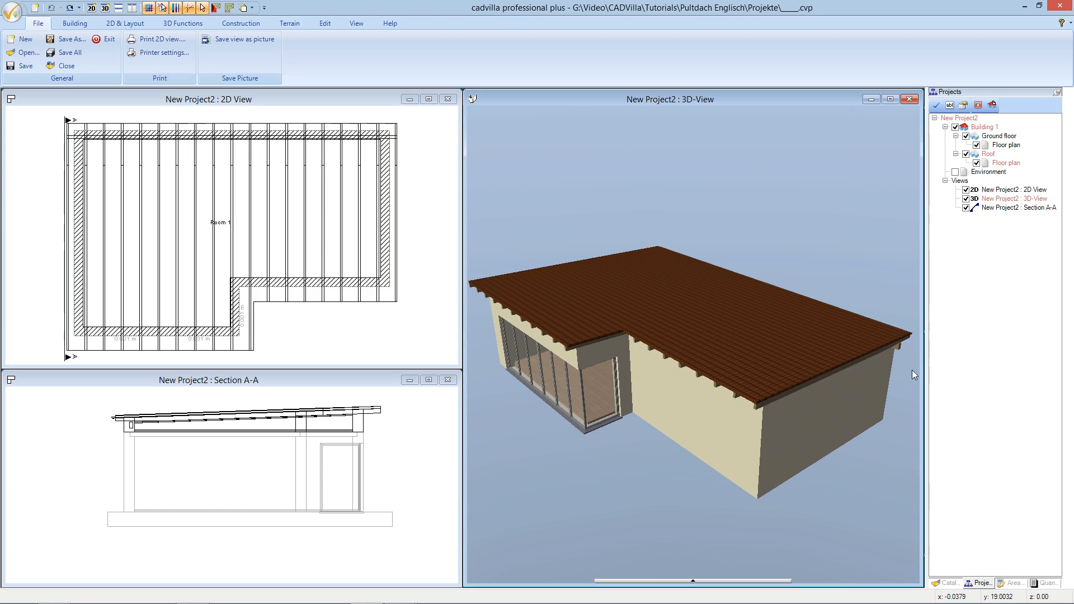
Apply the Slate-001_01 texture from the catalog's slate roof tile materials to the roof surface and its edge in the 3D view
{"action": "left_click", "coordinate": [947, 584]}
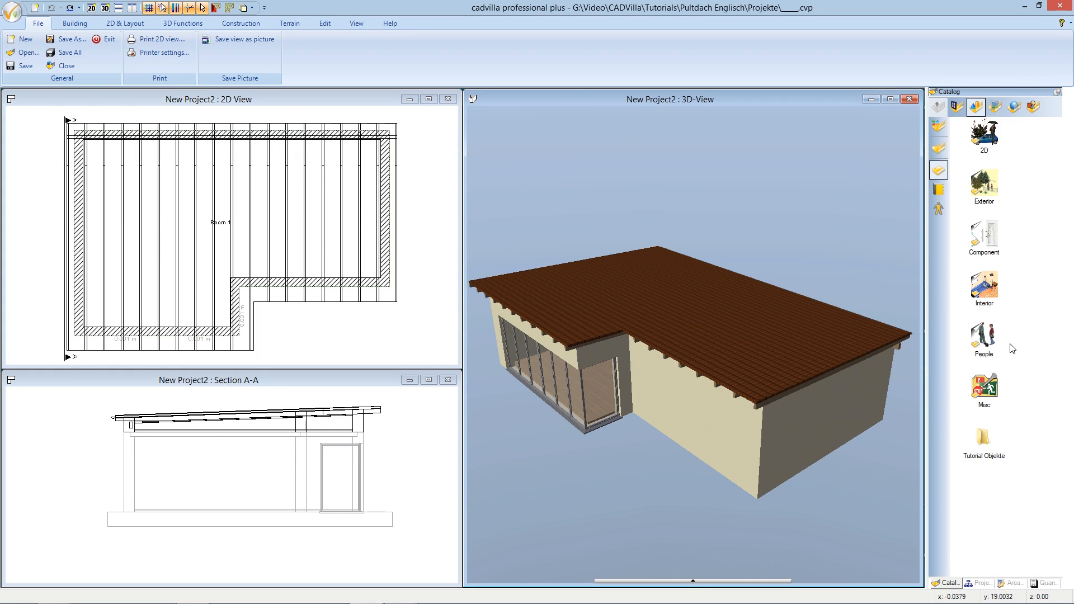
{"action": "left_click", "coordinate": [996, 107]}
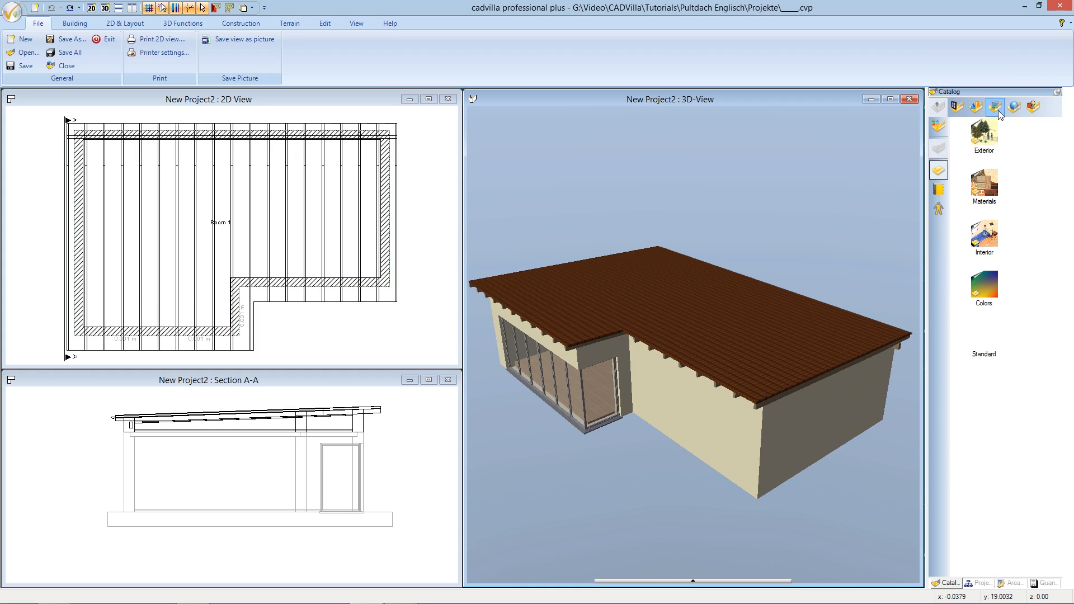
{"action": "double_click", "coordinate": [987, 183]}
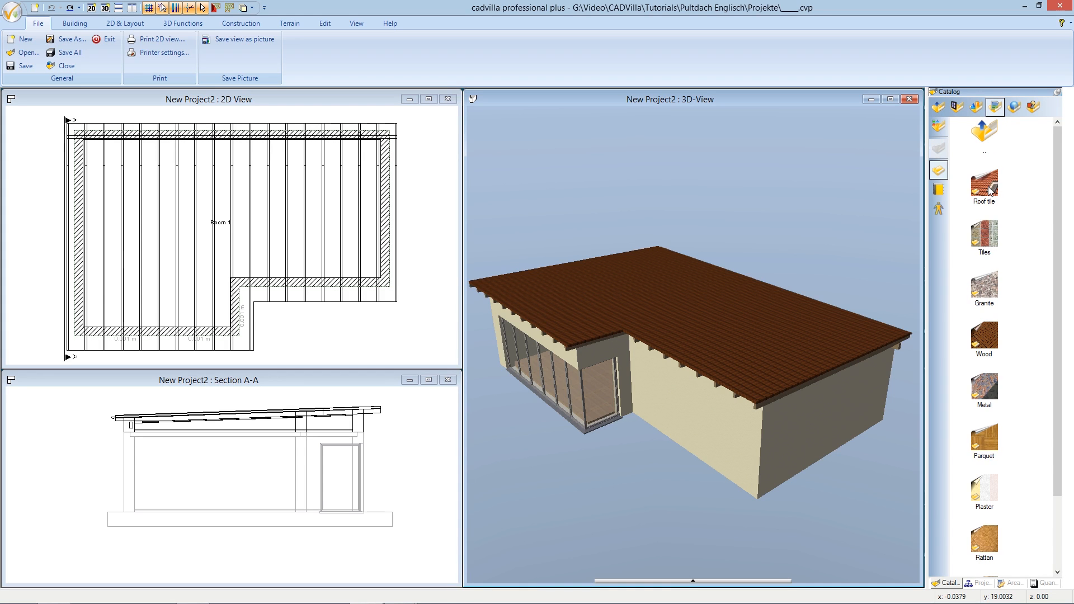
{"action": "left_click", "coordinate": [989, 191]}
{"action": "double_click", "coordinate": [989, 190]}
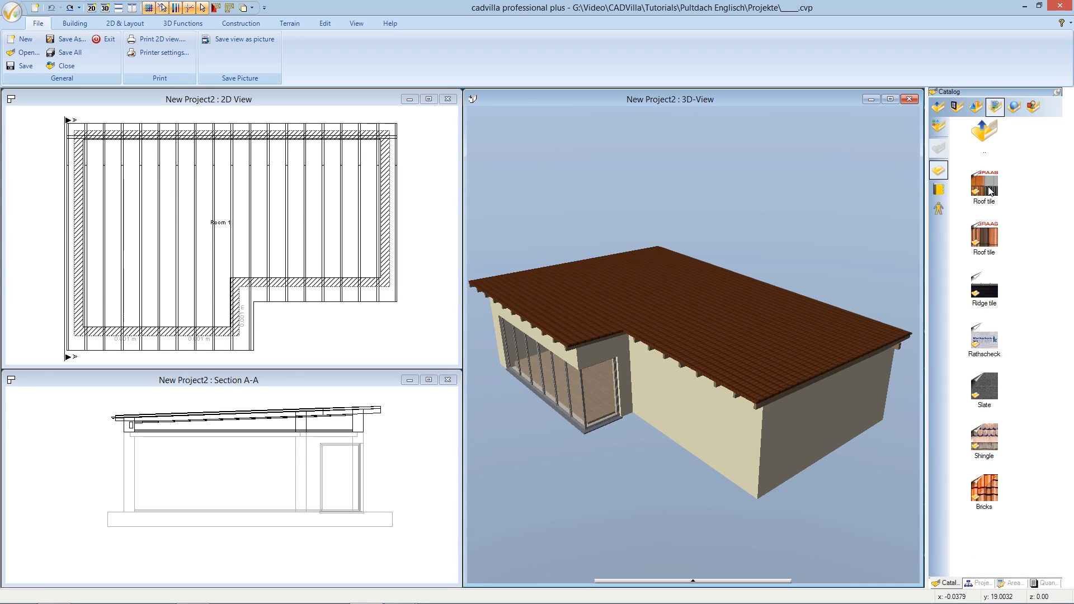
{"action": "double_click", "coordinate": [984, 386]}
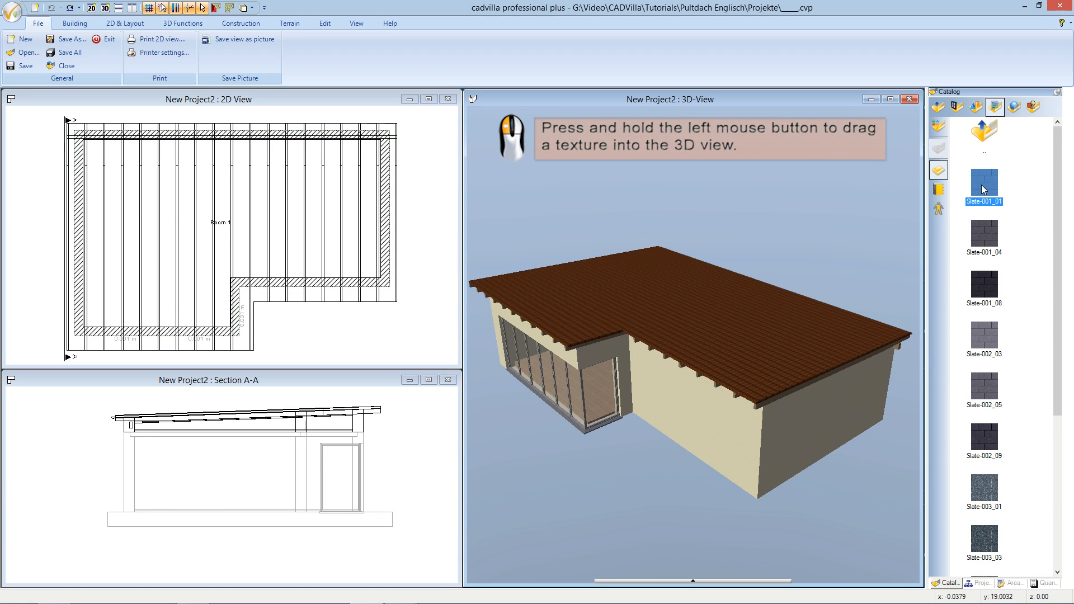
{"action": "left_click_drag", "start_coordinate": [981, 184], "coordinate": [743, 312]}
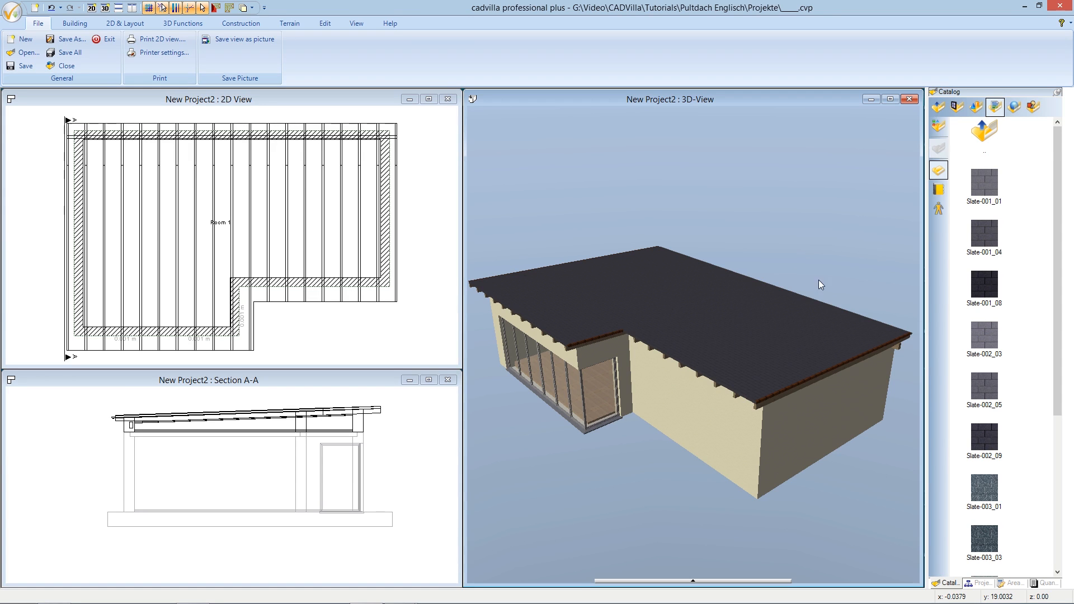
{"action": "left_click_drag", "start_coordinate": [985, 184], "coordinate": [813, 376]}
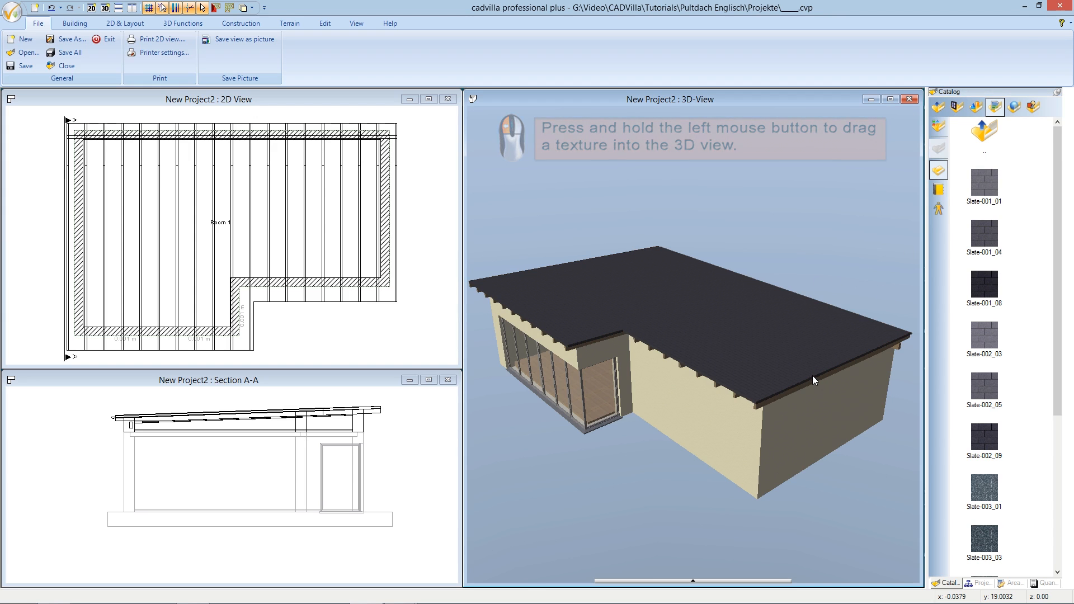
Edit the roof surface's material, removing its texture image and setting its color to silver
{"action": "left_click_drag", "start_coordinate": [842, 430], "coordinate": [582, 427]}
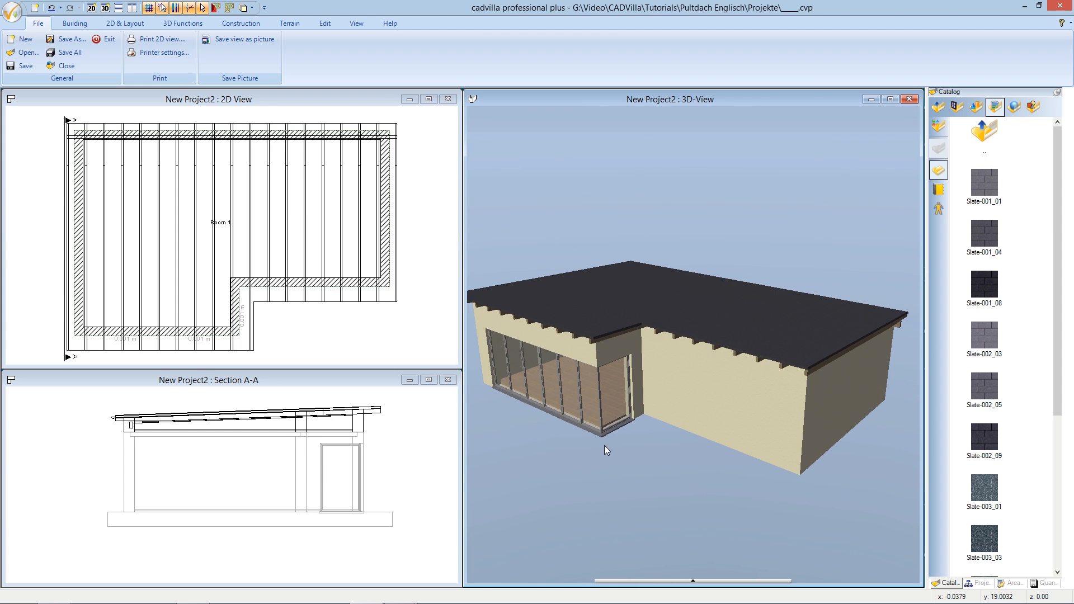
{"action": "scroll", "coordinate": [646, 317], "scroll_direction": "up", "scroll_amount": 6}
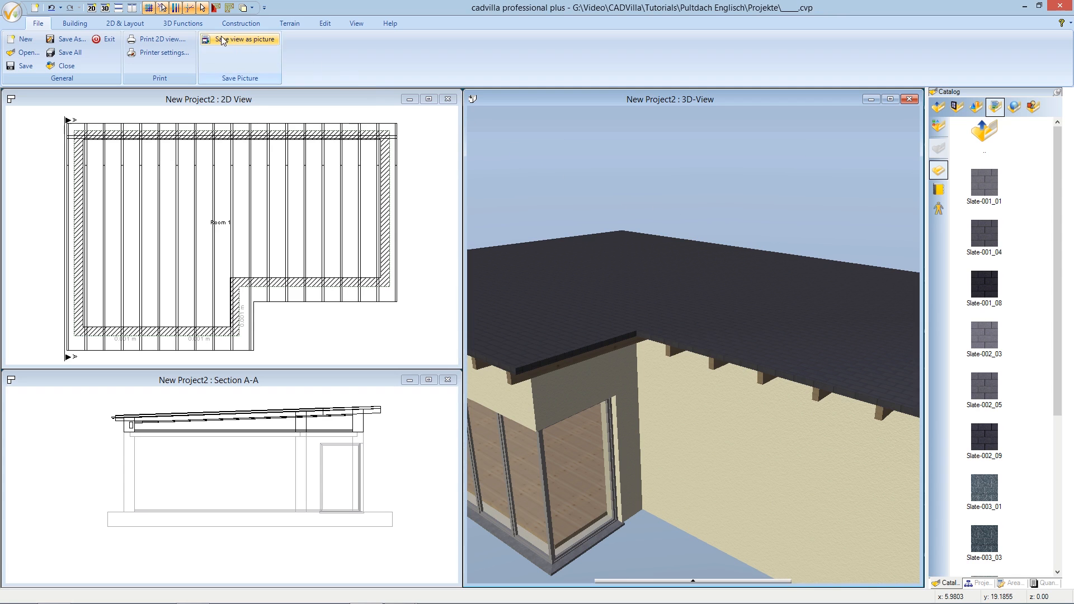
{"action": "left_click", "coordinate": [185, 24]}
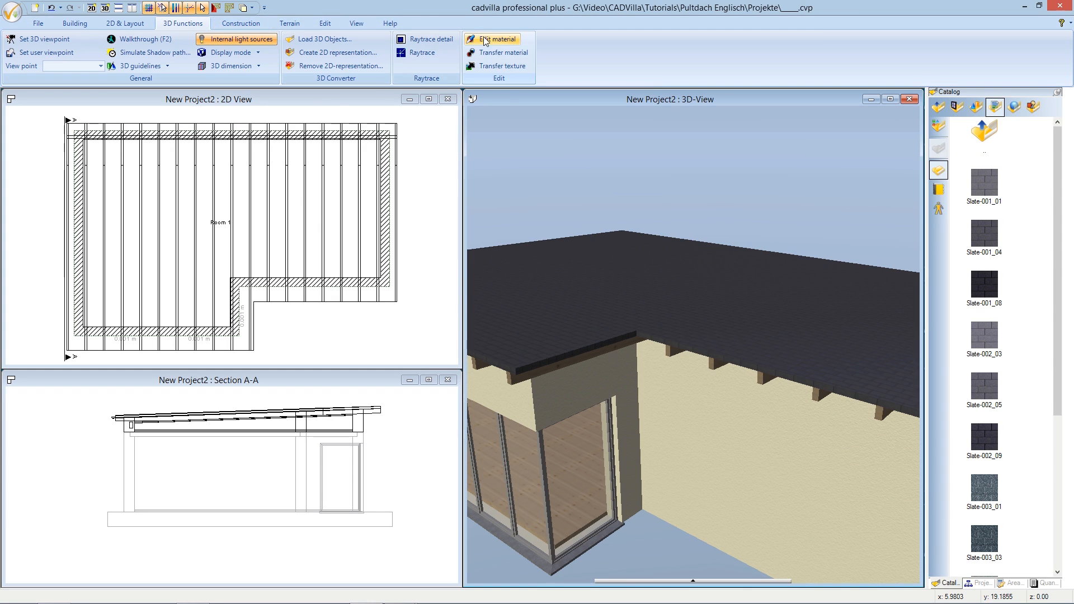
{"action": "left_click", "coordinate": [519, 43]}
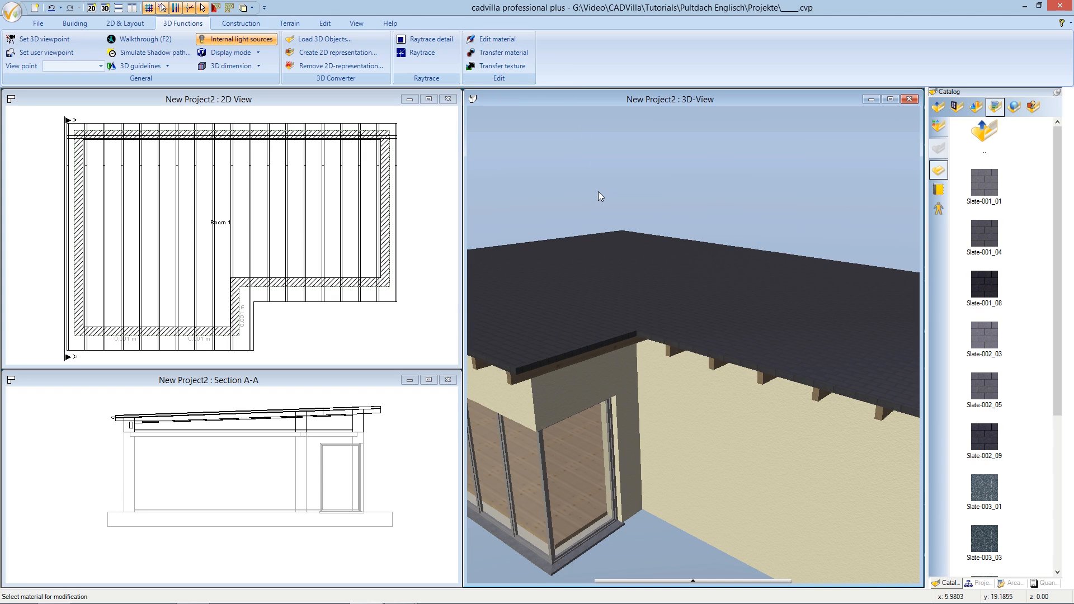
{"action": "left_click", "coordinate": [568, 288]}
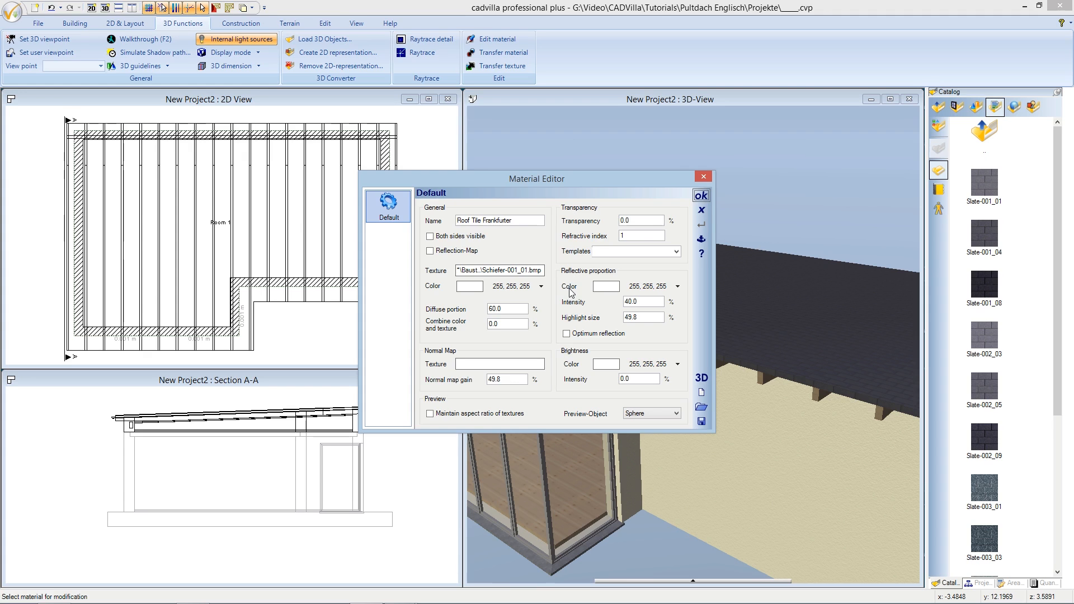
{"action": "right_click", "coordinate": [530, 275]}
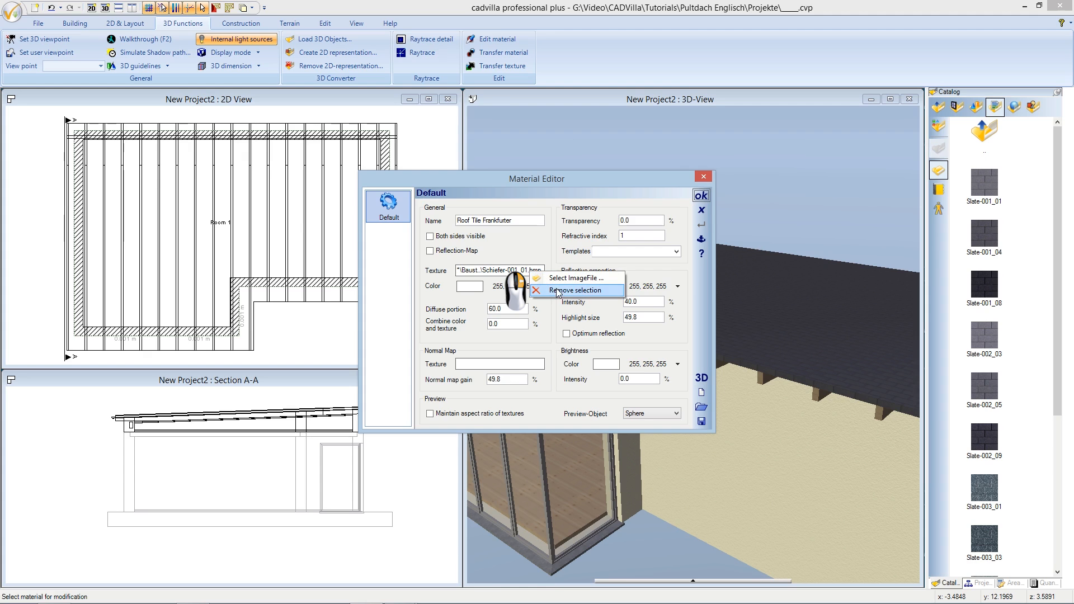
{"action": "left_click", "coordinate": [604, 290]}
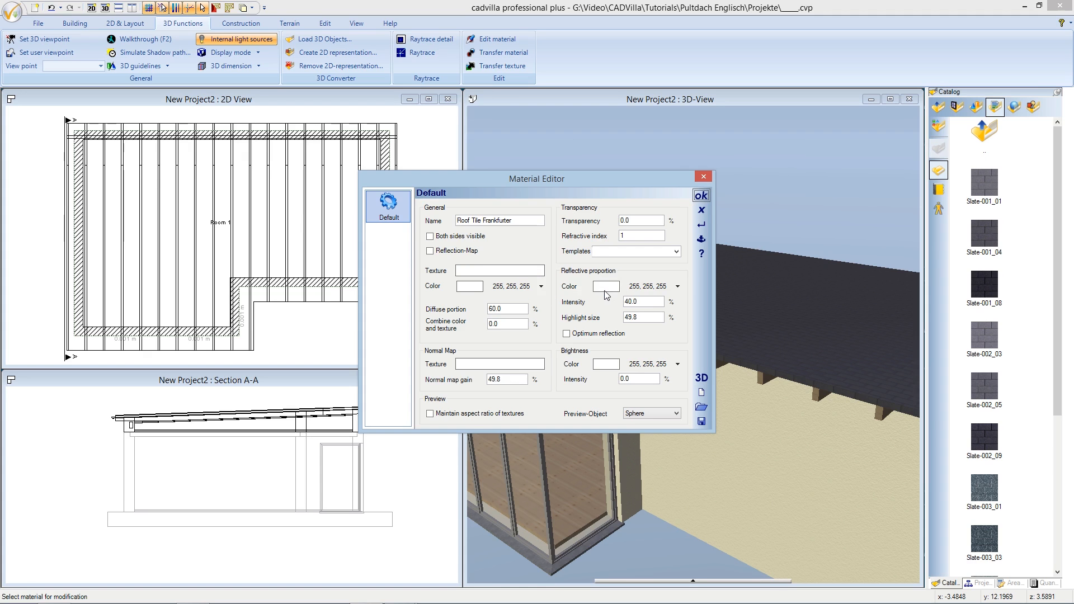
{"action": "left_click", "coordinate": [528, 286]}
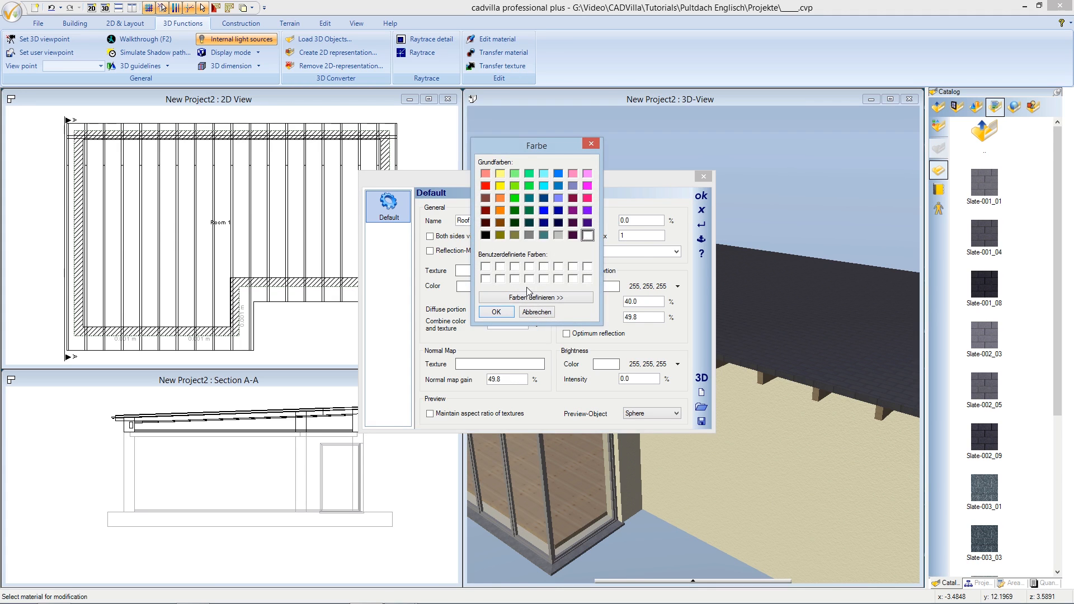
{"action": "left_click", "coordinate": [558, 236]}
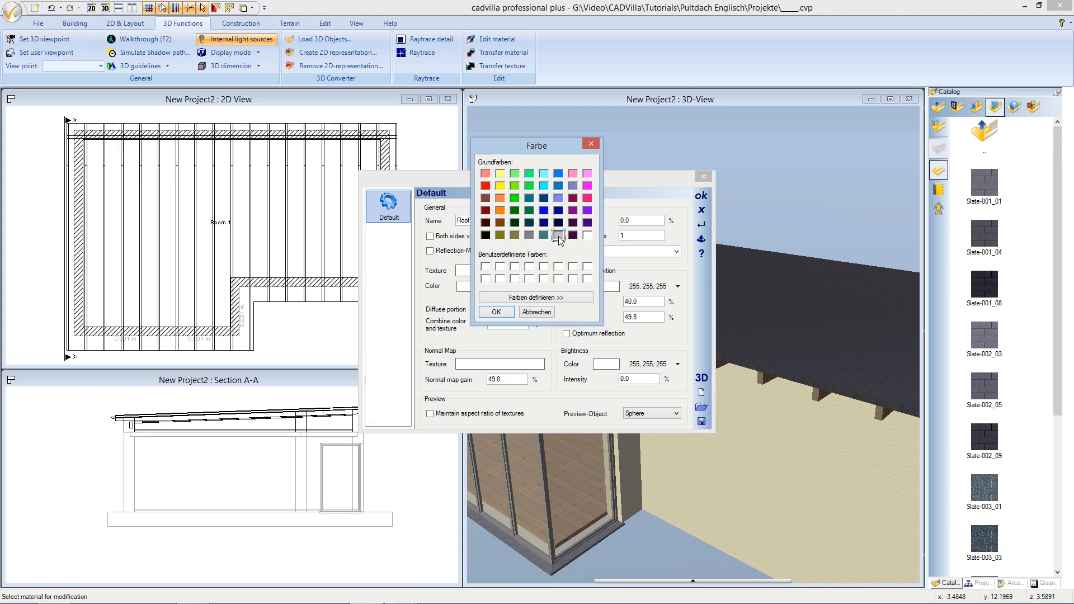
{"action": "left_click", "coordinate": [511, 311]}
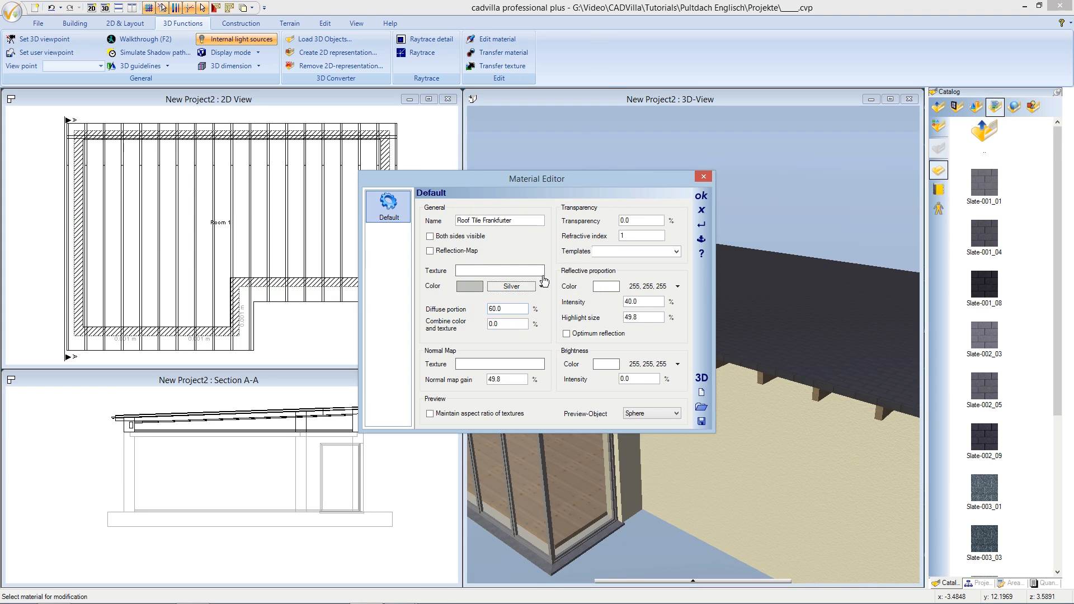
{"action": "left_click", "coordinate": [700, 195]}
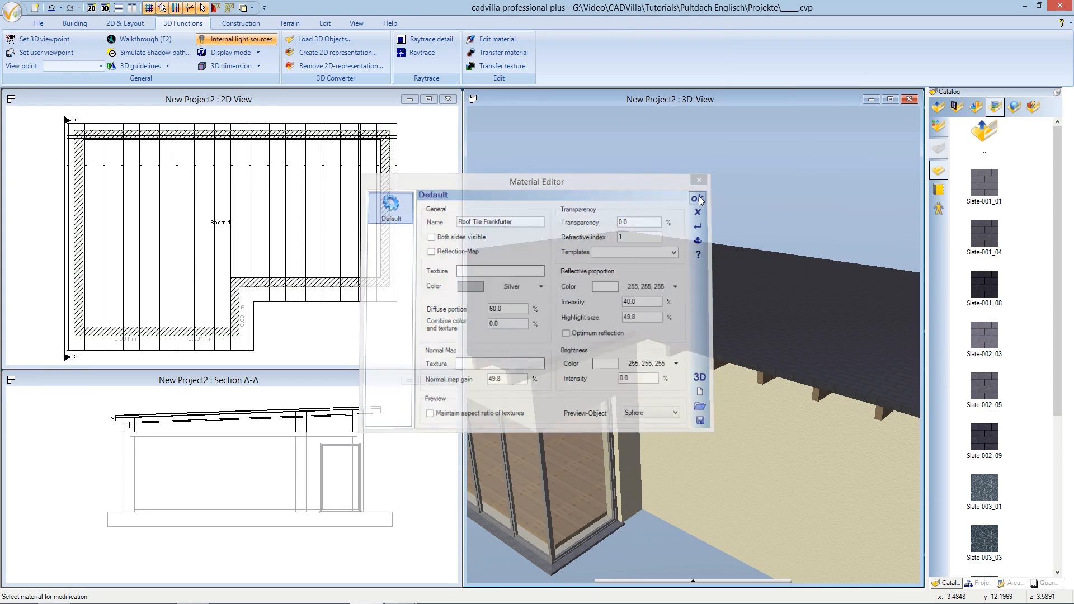
Transfer the silver roof surface material to the roof's edge
{"action": "left_click_drag", "start_coordinate": [636, 299], "coordinate": [628, 330]}
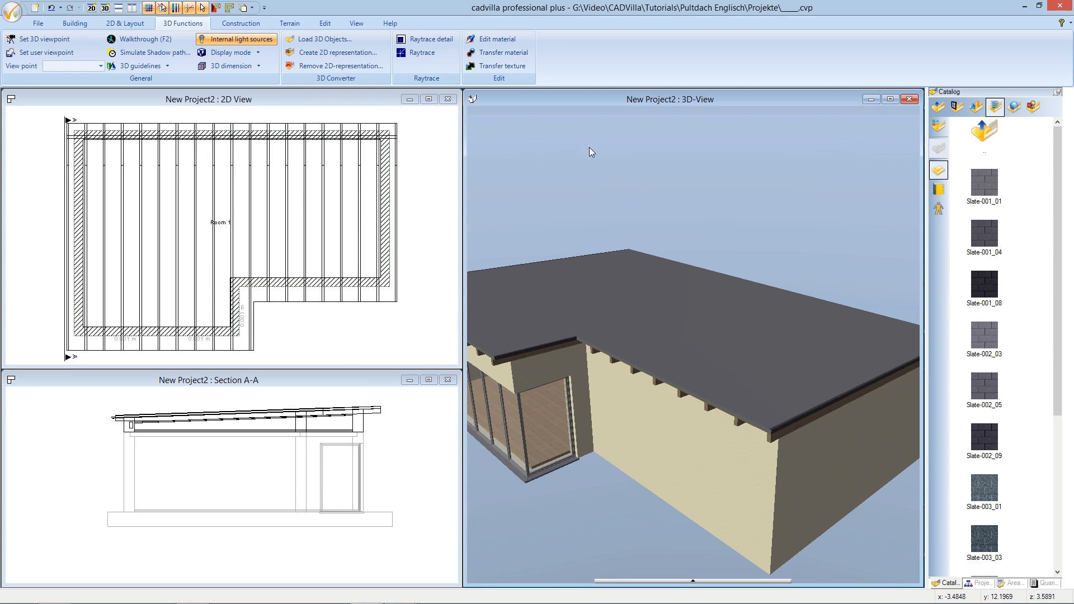
{"action": "left_click", "coordinate": [510, 56]}
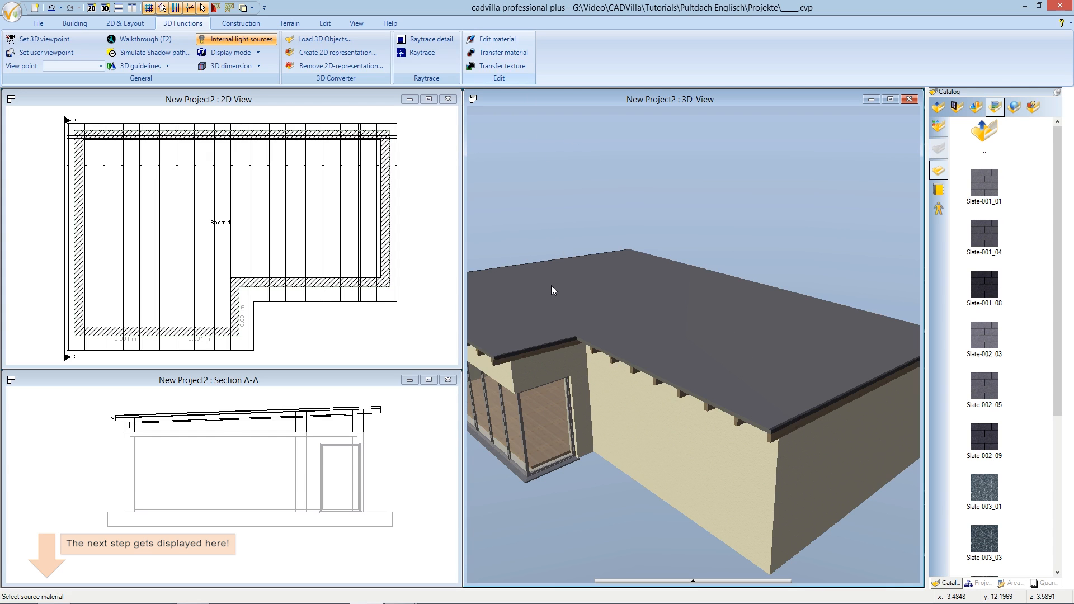
{"action": "left_click", "coordinate": [557, 341]}
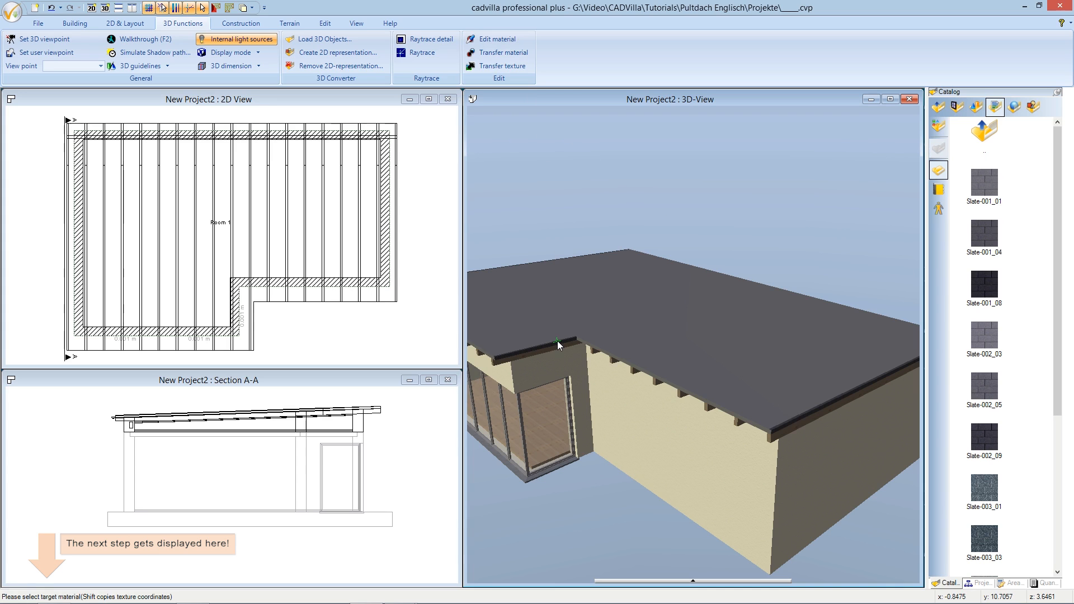
{"action": "left_click", "coordinate": [557, 342]}
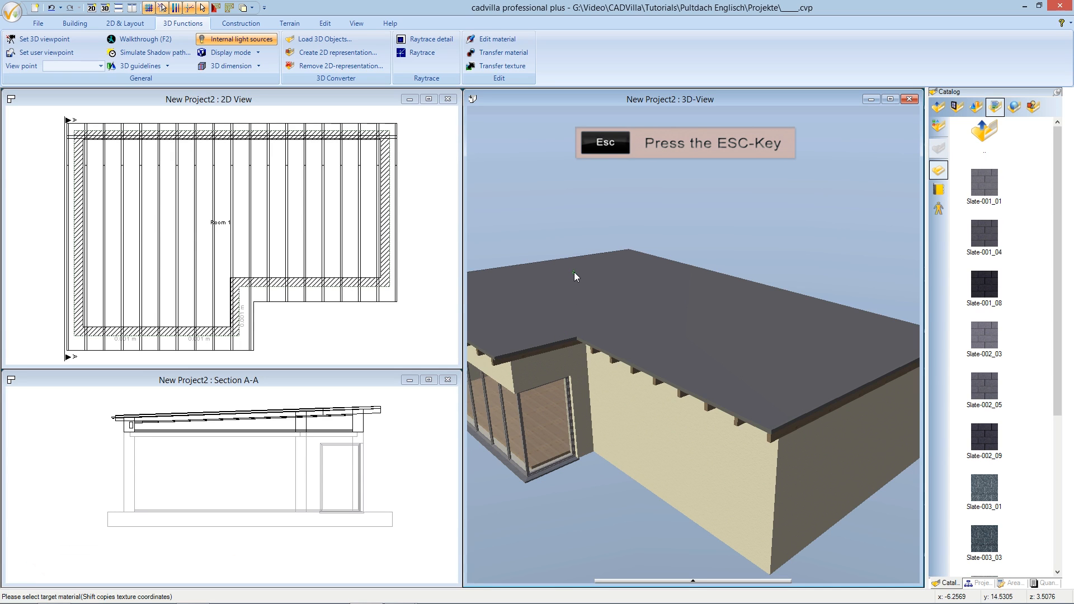
{"action": "key", "text": "Escape"}
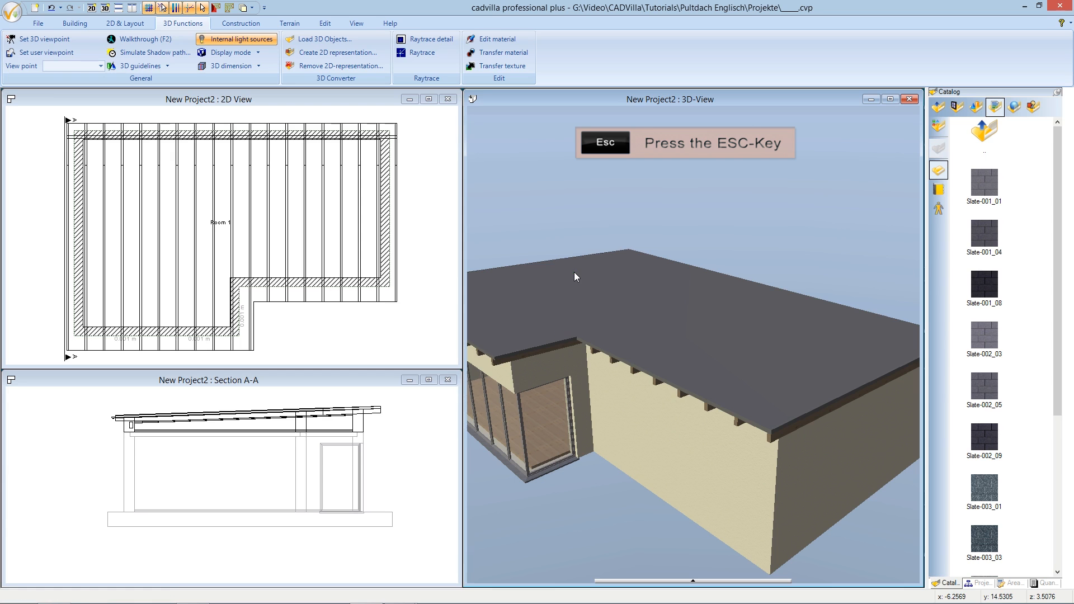
{"action": "scroll", "coordinate": [599, 297], "scroll_direction": "down", "scroll_amount": 3}
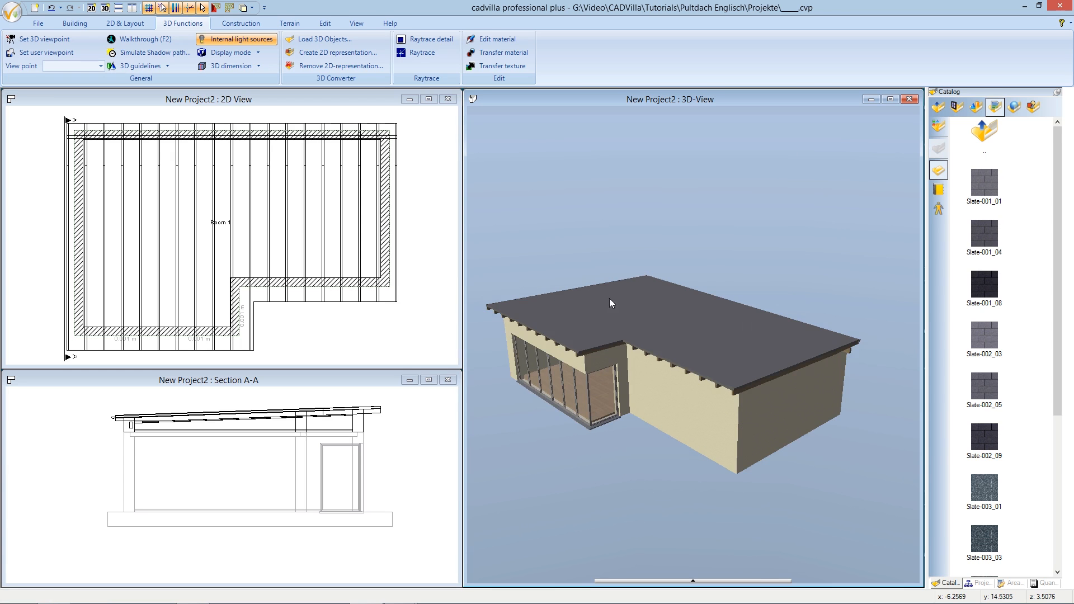
{"action": "left_click_drag", "start_coordinate": [652, 342], "coordinate": [395, 341]}
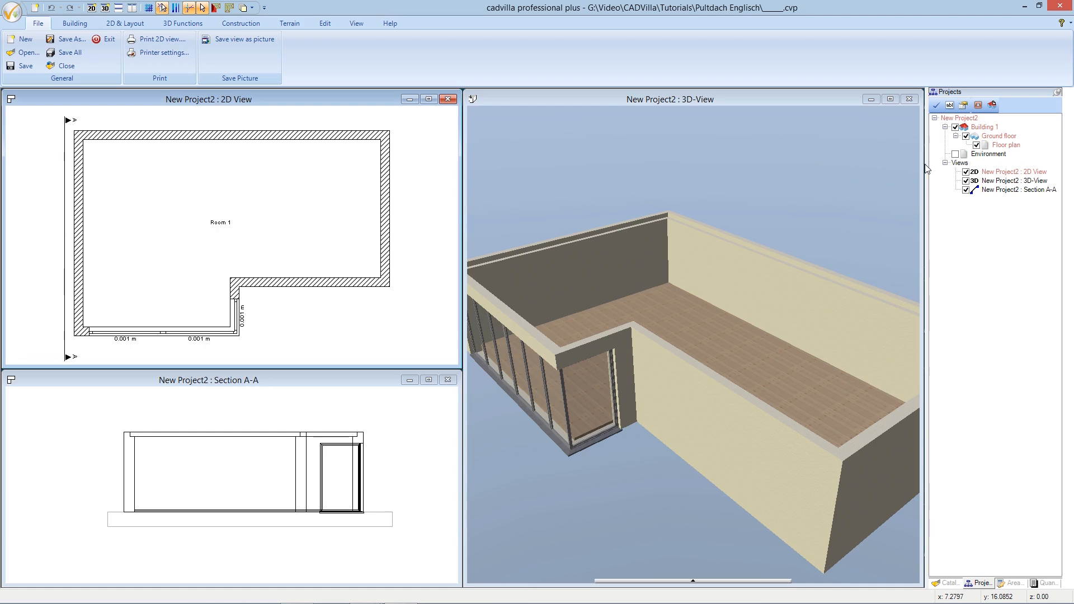
Set up a new floor above for Building 1, named Roof, with a 0.66 m rough height and no automatic ceiling
{"action": "right_click", "coordinate": [982, 127]}
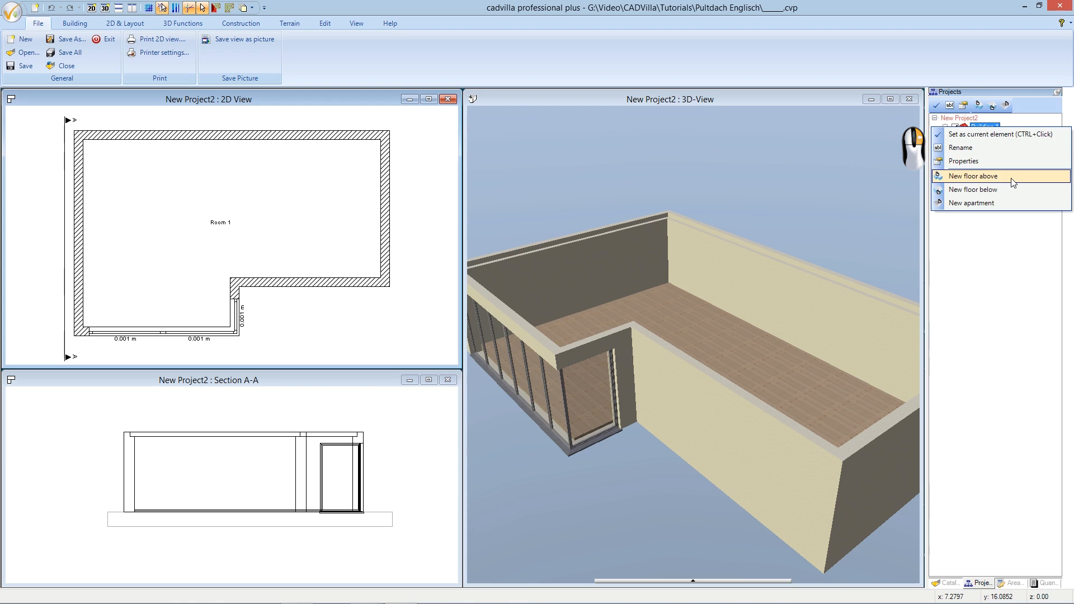
{"action": "left_click", "coordinate": [1012, 177]}
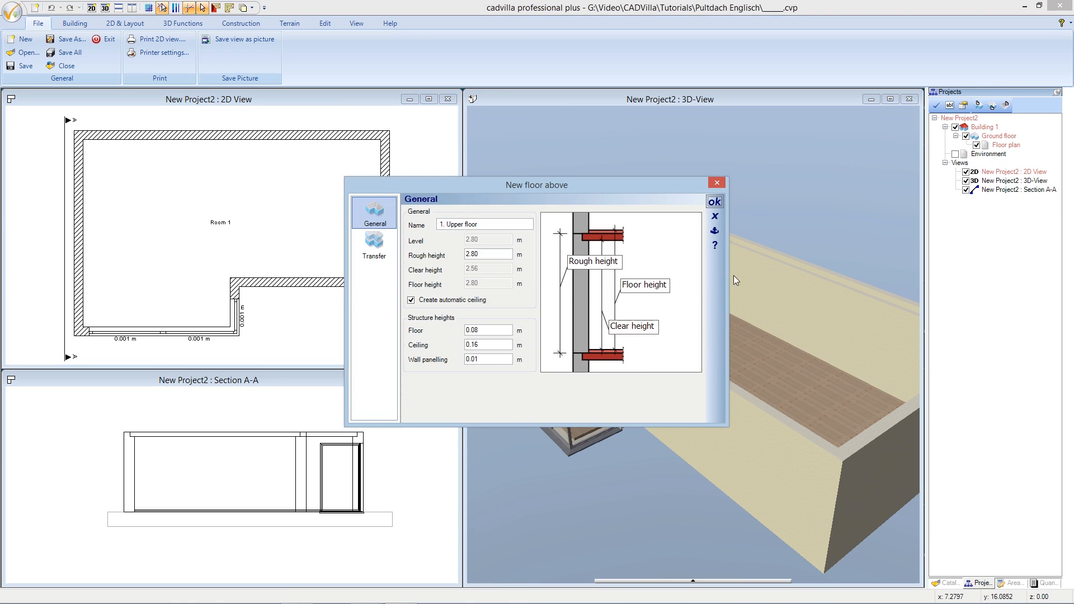
{"action": "left_click_drag", "start_coordinate": [501, 224], "coordinate": [431, 224]}
{"action": "type", "text": "Roof"}
{"action": "left_click", "coordinate": [484, 254]}
{"action": "left_click_drag", "start_coordinate": [484, 253], "coordinate": [454, 253]}
{"action": "type", "text": "0.66"}
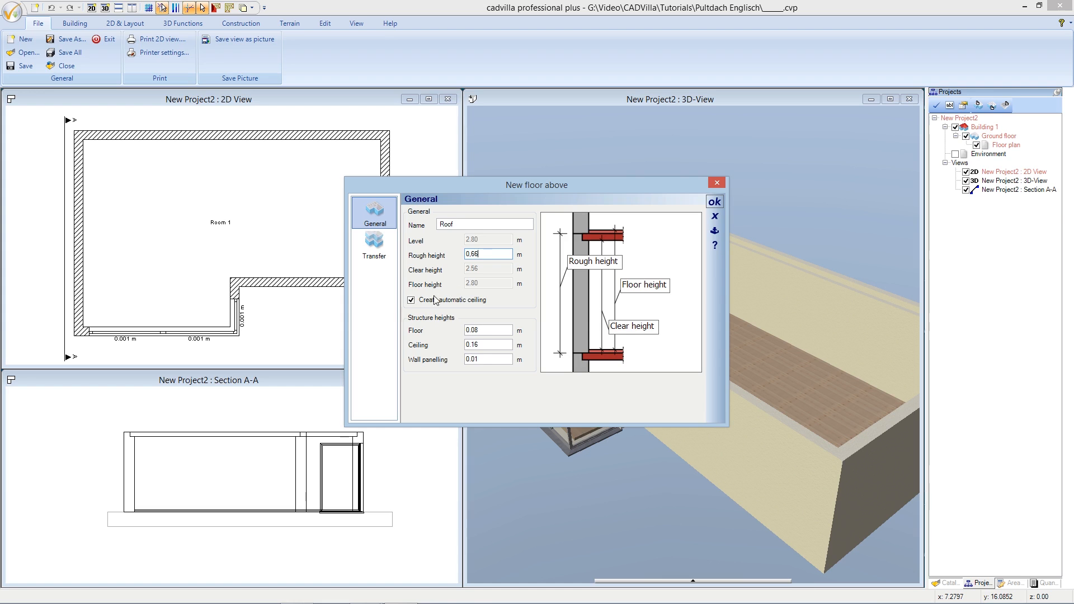
{"action": "left_click", "coordinate": [411, 300]}
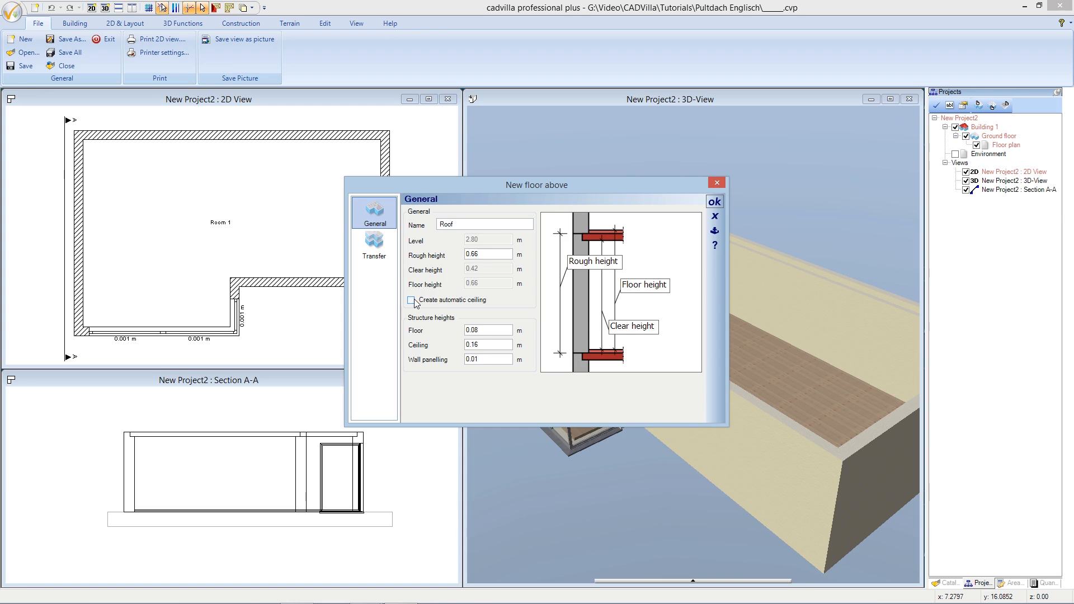
Transfer only the walls from the Ground floor to the new Roof floor and create the floor
{"action": "left_click", "coordinate": [380, 252]}
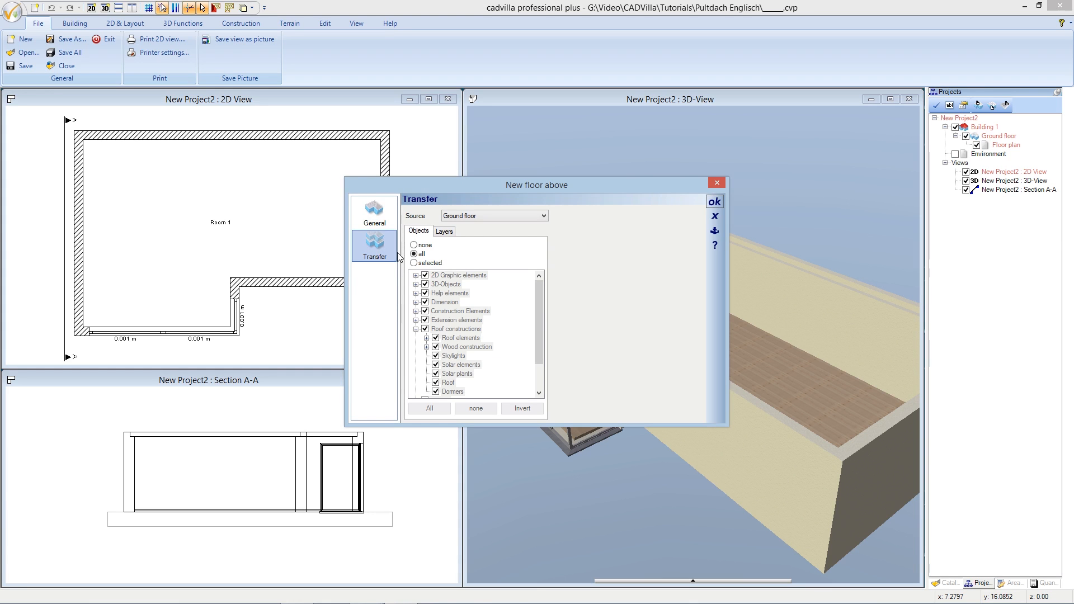
{"action": "left_click", "coordinate": [415, 263]}
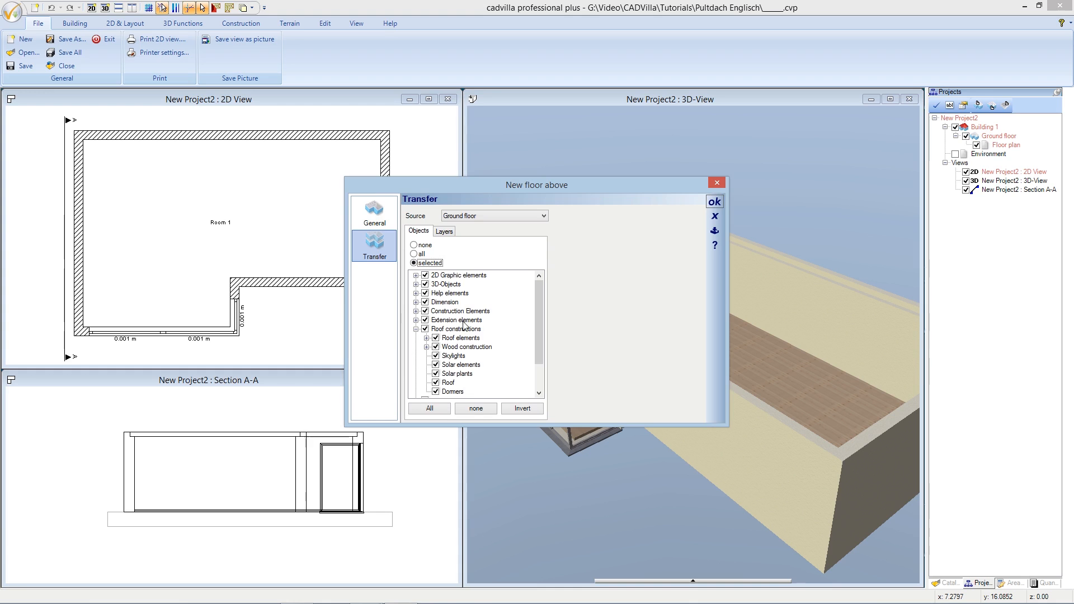
{"action": "left_click", "coordinate": [470, 409]}
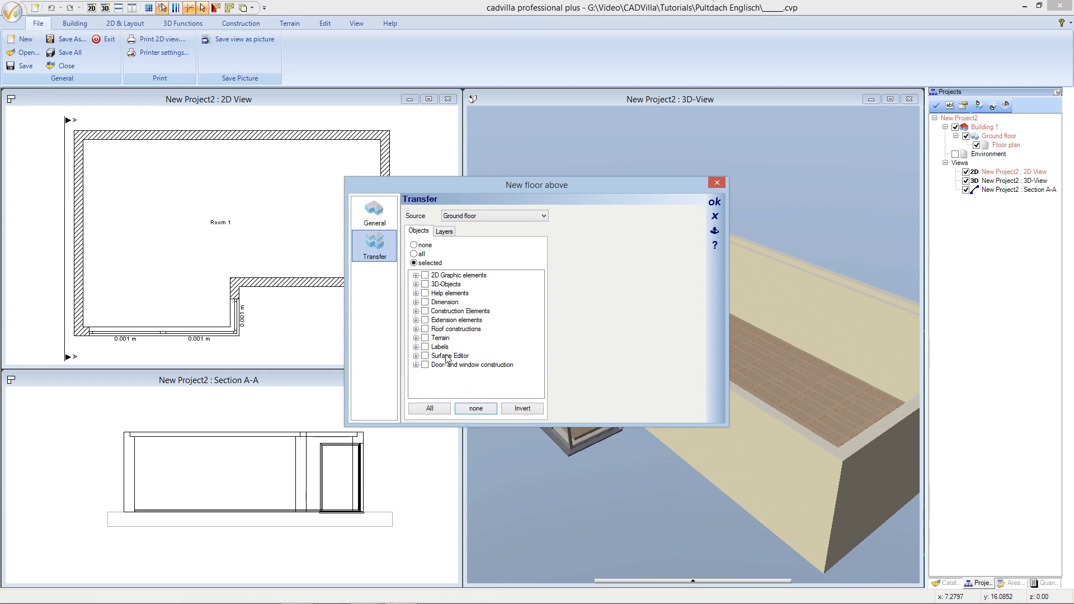
{"action": "left_click", "coordinate": [416, 312]}
{"action": "left_click", "coordinate": [436, 311]}
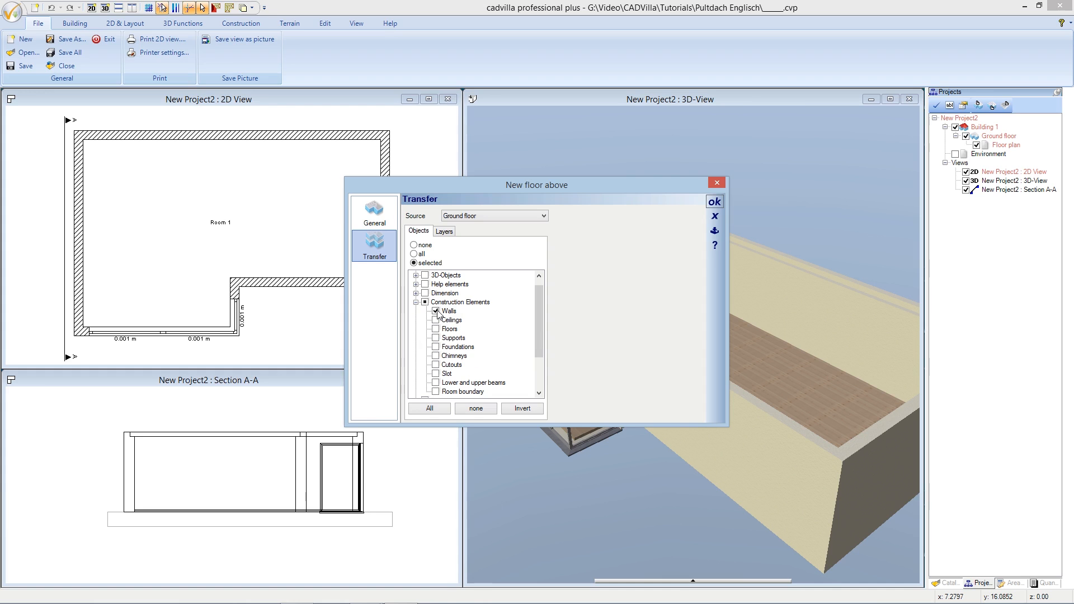
{"action": "left_click", "coordinate": [379, 220]}
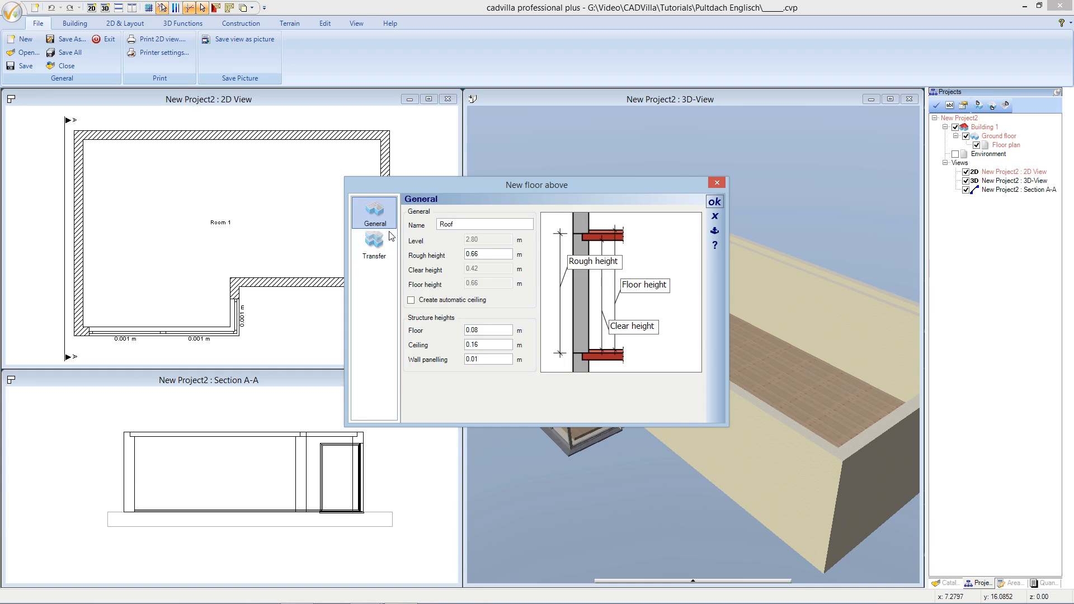
{"action": "left_click", "coordinate": [712, 204]}
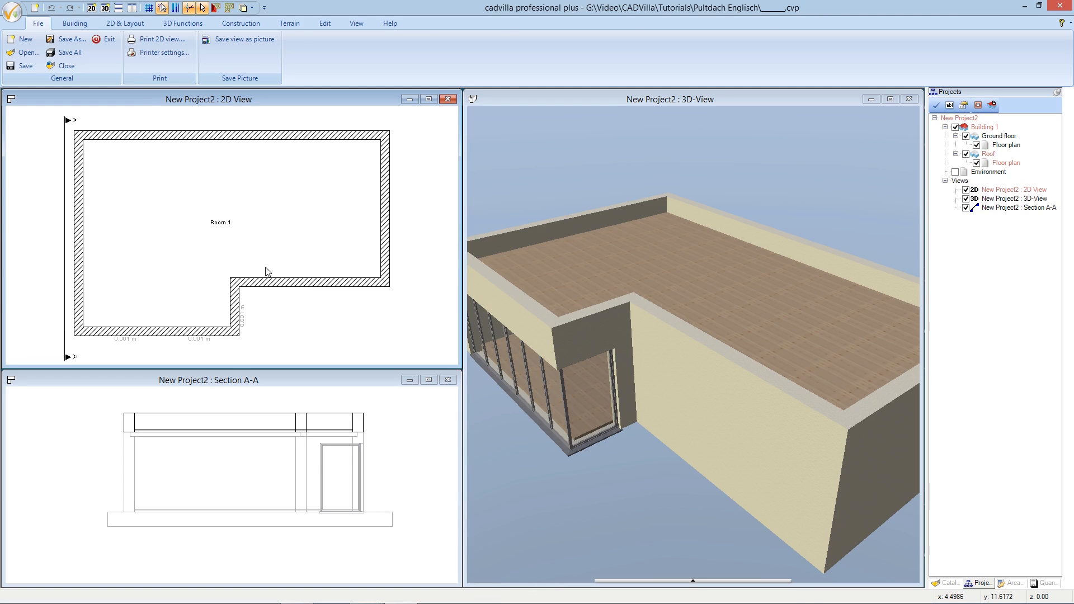
Start the numeric parallel guideline tool and set the guidelines' line color to lime green
{"action": "left_click", "coordinate": [121, 24]}
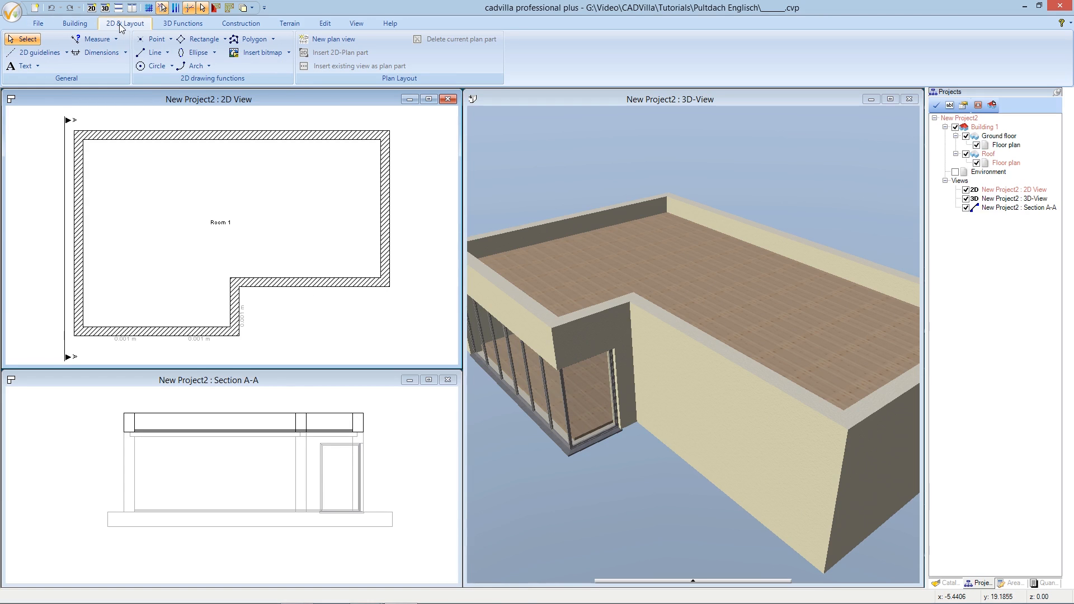
{"action": "left_click", "coordinate": [53, 52]}
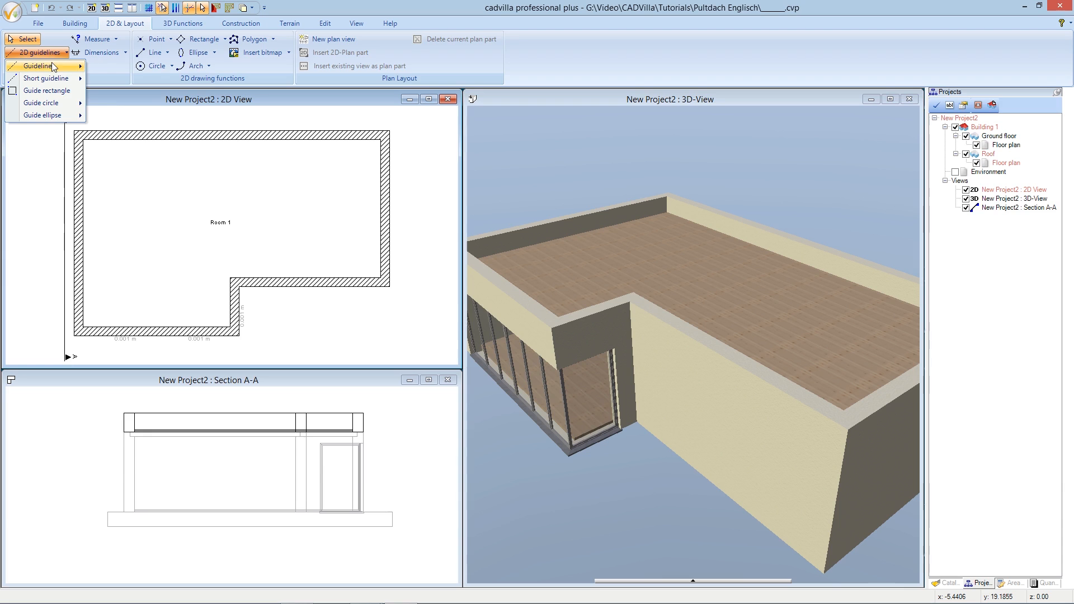
{"action": "mouse_move", "coordinate": [53, 69]}
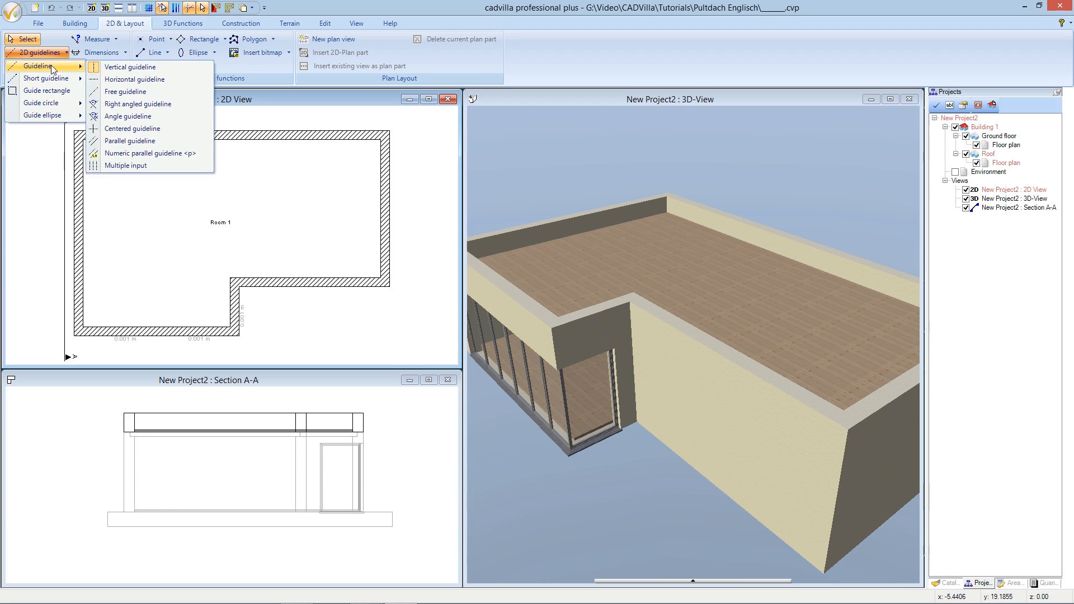
{"action": "left_click", "coordinate": [199, 156]}
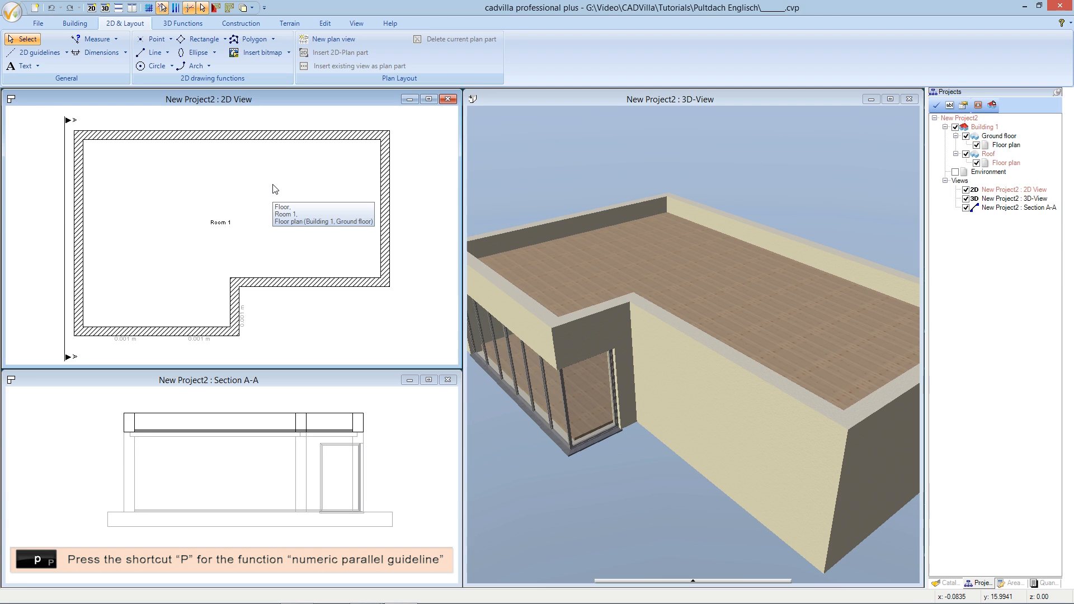
{"action": "key", "text": "p"}
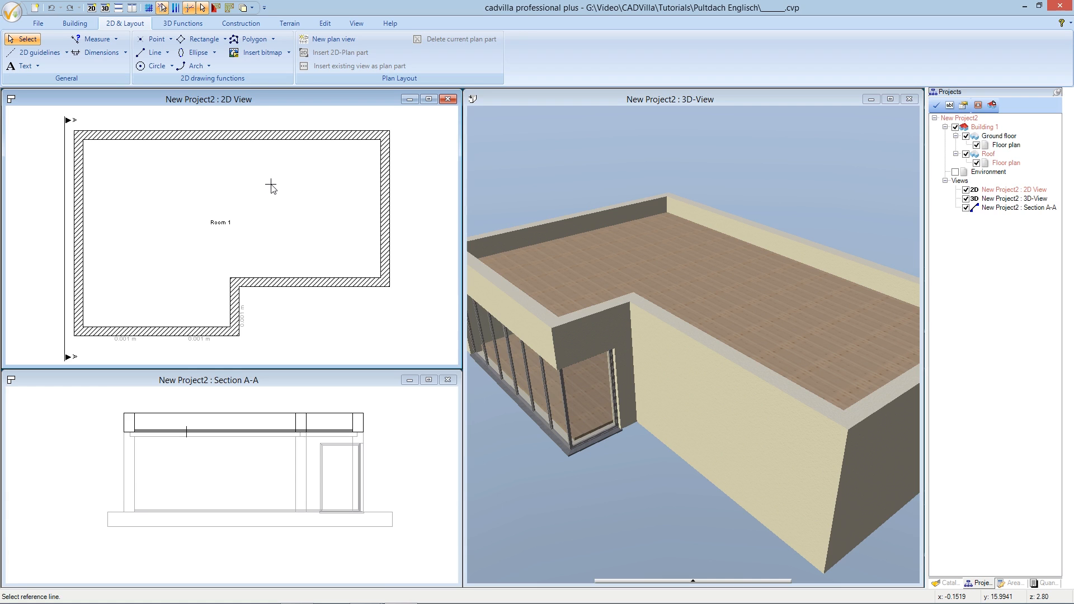
{"action": "right_click", "coordinate": [270, 186]}
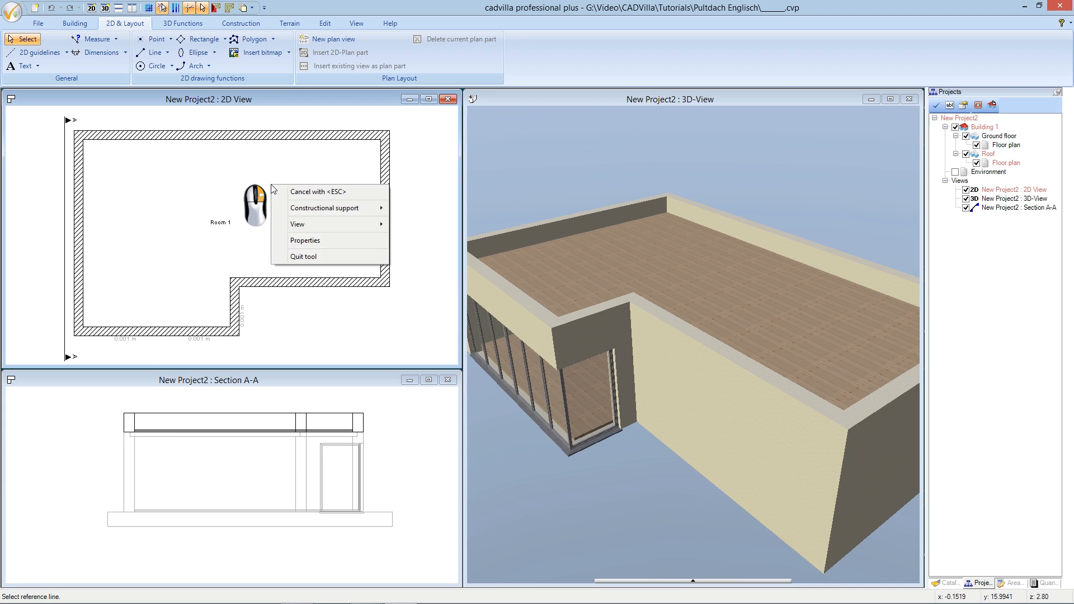
{"action": "left_click", "coordinate": [328, 241]}
{"action": "left_click", "coordinate": [522, 300]}
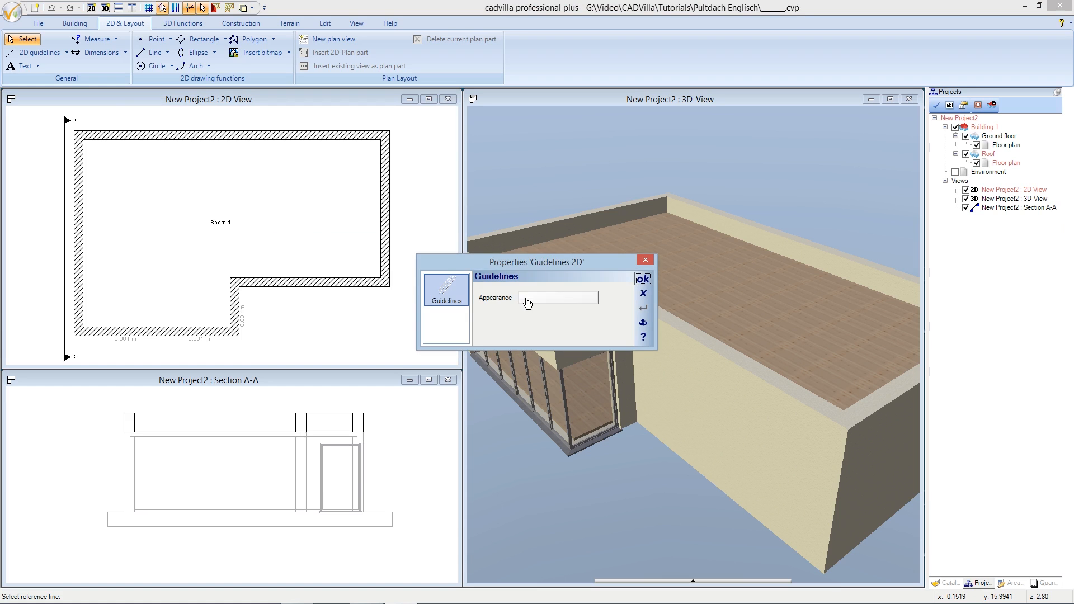
{"action": "left_click", "coordinate": [552, 300]}
{"action": "left_click", "coordinate": [514, 198]}
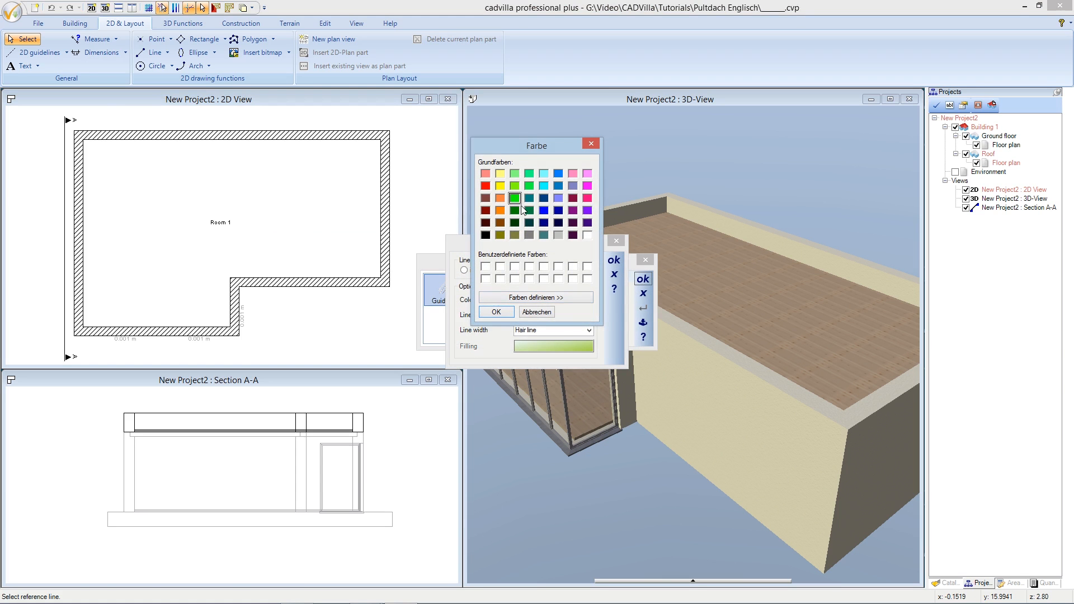
{"action": "left_click", "coordinate": [495, 312]}
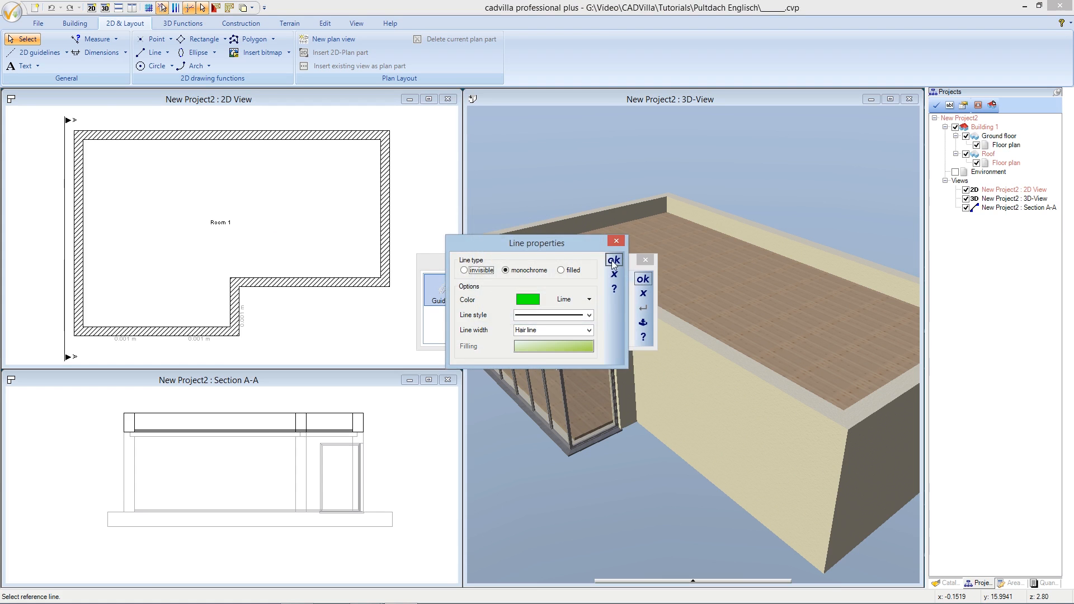
{"action": "left_click", "coordinate": [614, 260]}
{"action": "left_click", "coordinate": [643, 278]}
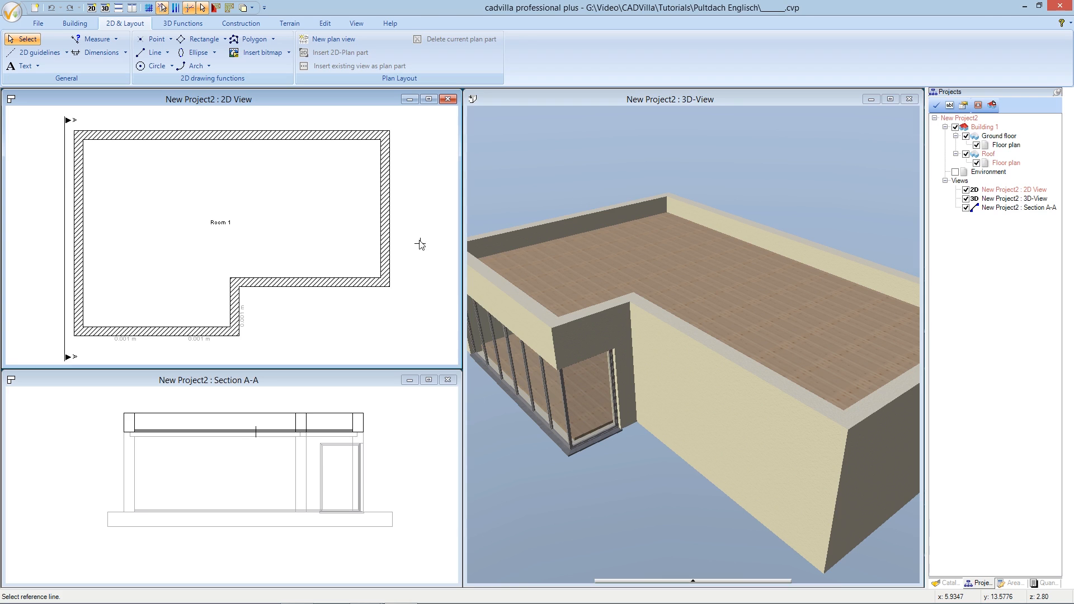
Place parallel guidelines 0.30 m outside the right, upper and left outer walls of the floor plan
{"action": "left_click", "coordinate": [390, 193]}
{"action": "left_click", "coordinate": [402, 193]}
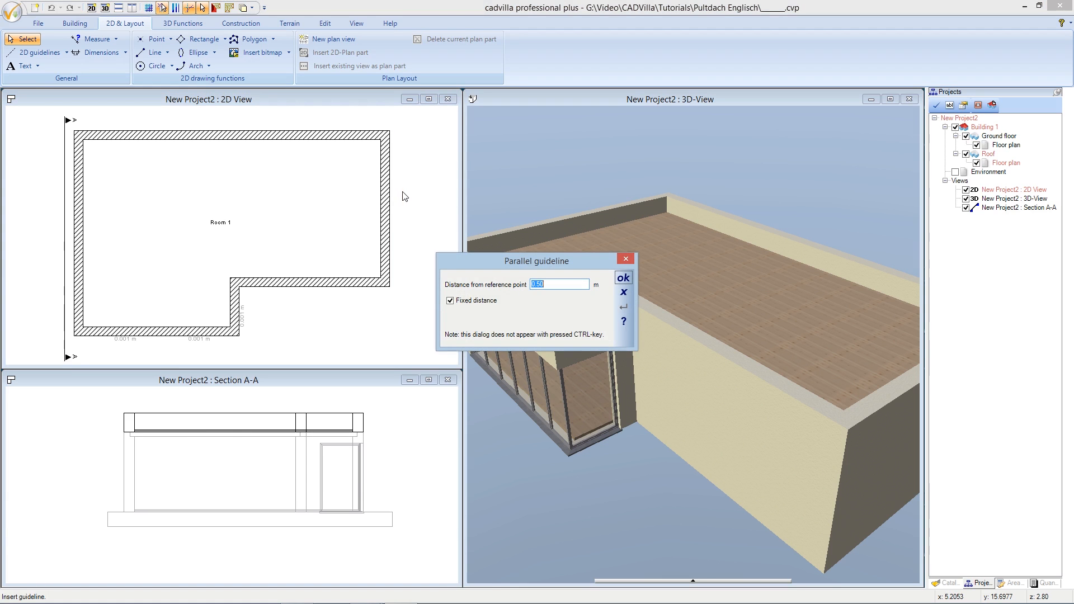
{"action": "type", "text": "0,30"}
{"action": "key", "text": "Return"}
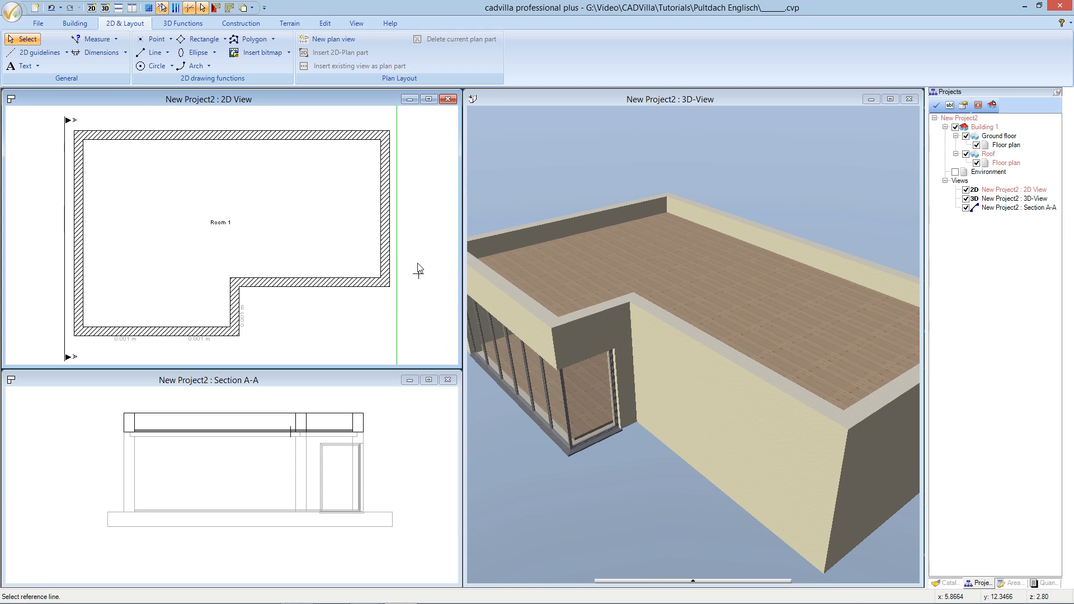
{"action": "left_click", "coordinate": [344, 131]}
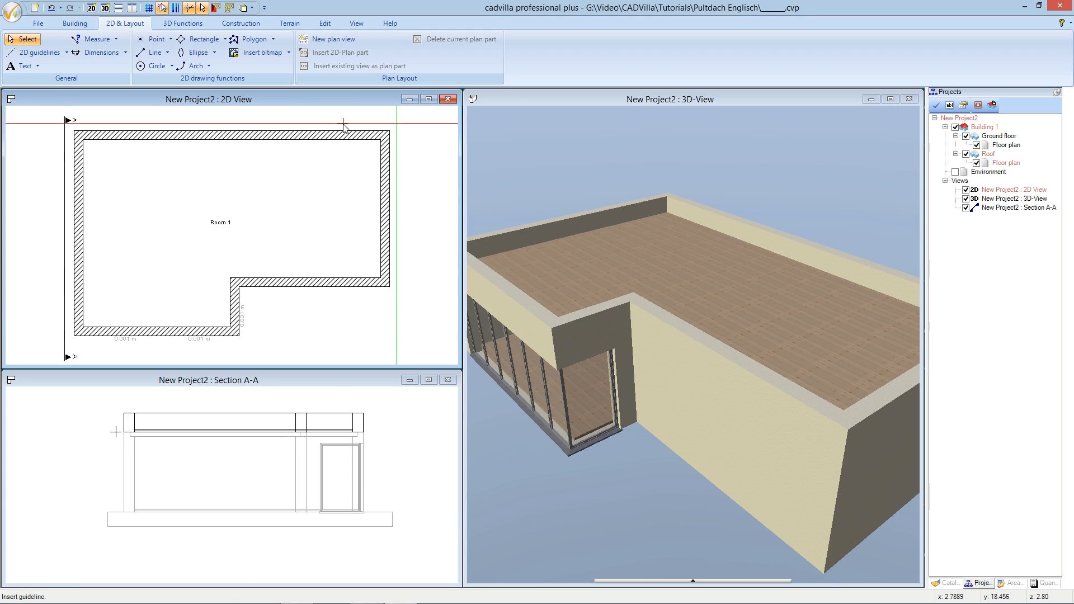
{"action": "left_click", "coordinate": [343, 124]}
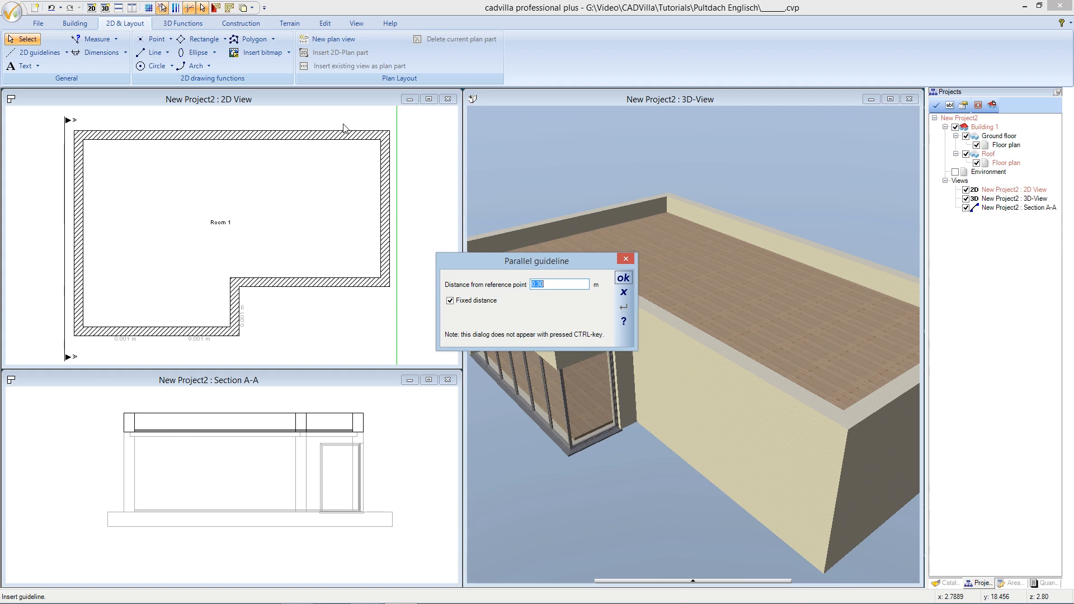
{"action": "key", "text": "Return"}
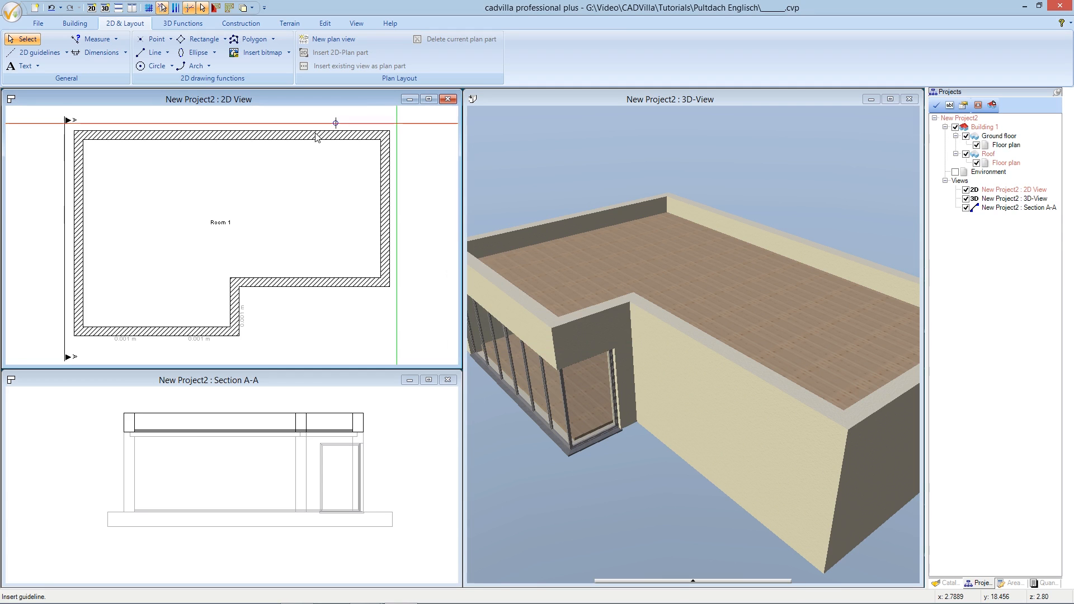
{"action": "left_click", "coordinate": [77, 178]}
{"action": "left_click", "coordinate": [66, 179]}
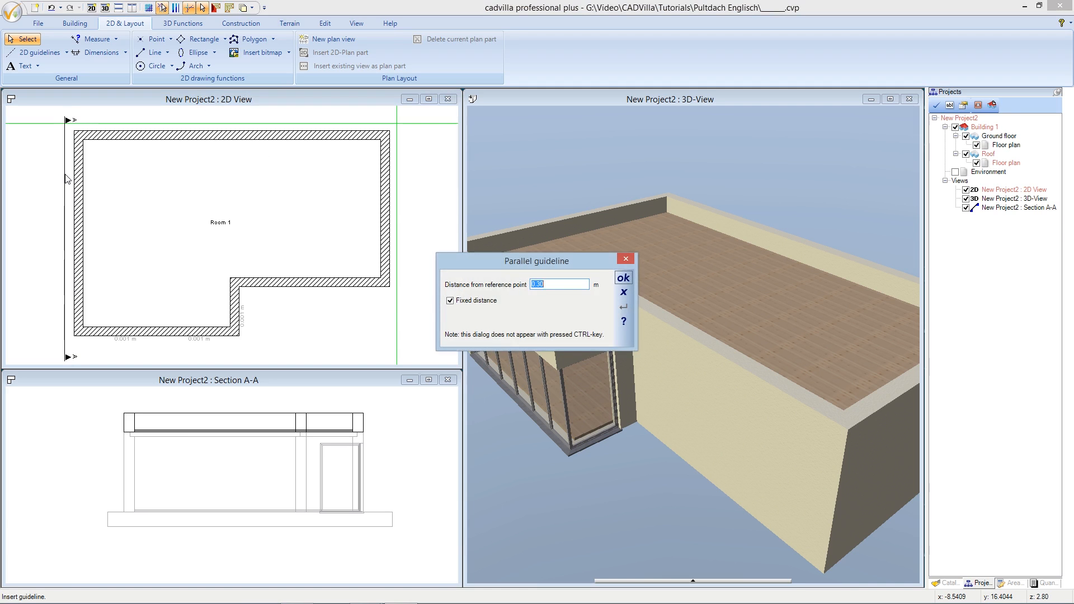
{"action": "key", "text": "Return"}
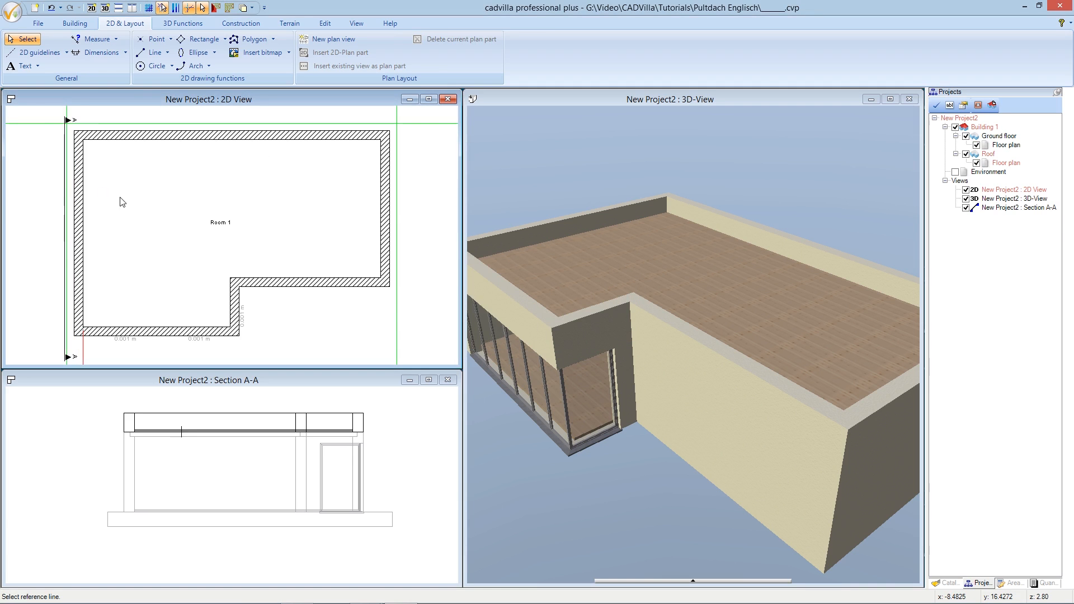
Place parallel guidelines 0.50 m outside the lower wall and the two walls of the recessed corner, and finish the guideline tool
{"action": "left_click", "coordinate": [165, 336]}
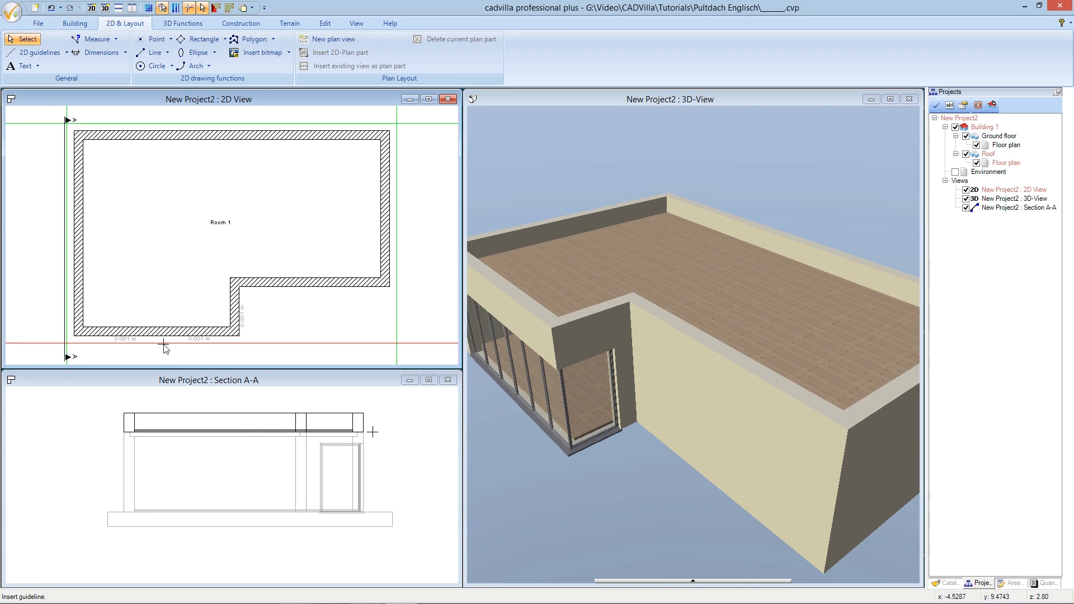
{"action": "left_click", "coordinate": [165, 349]}
{"action": "type", "text": "0,50"}
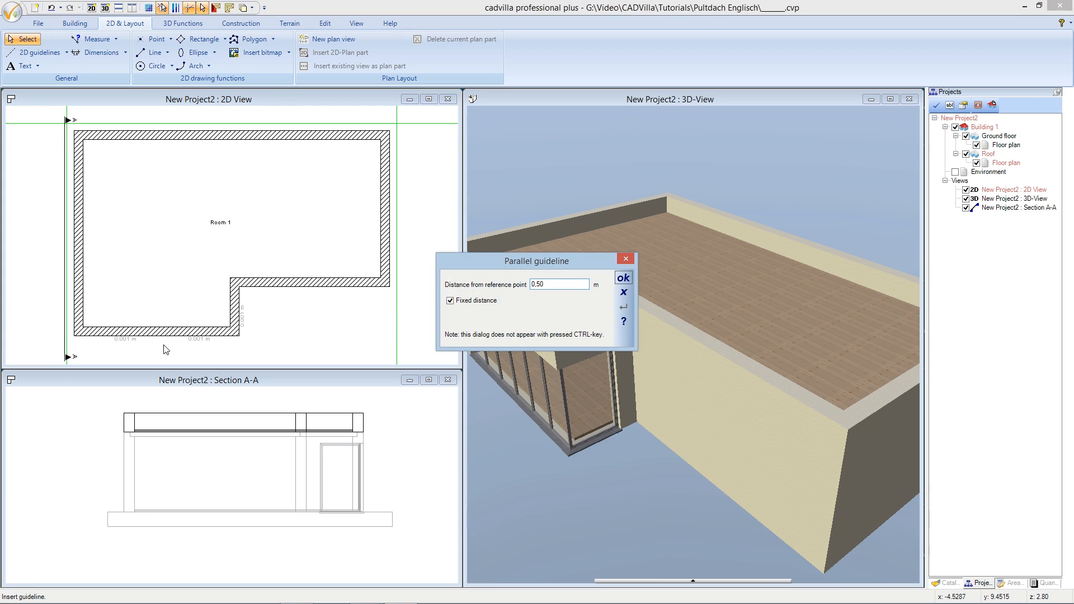
{"action": "key", "text": "Return"}
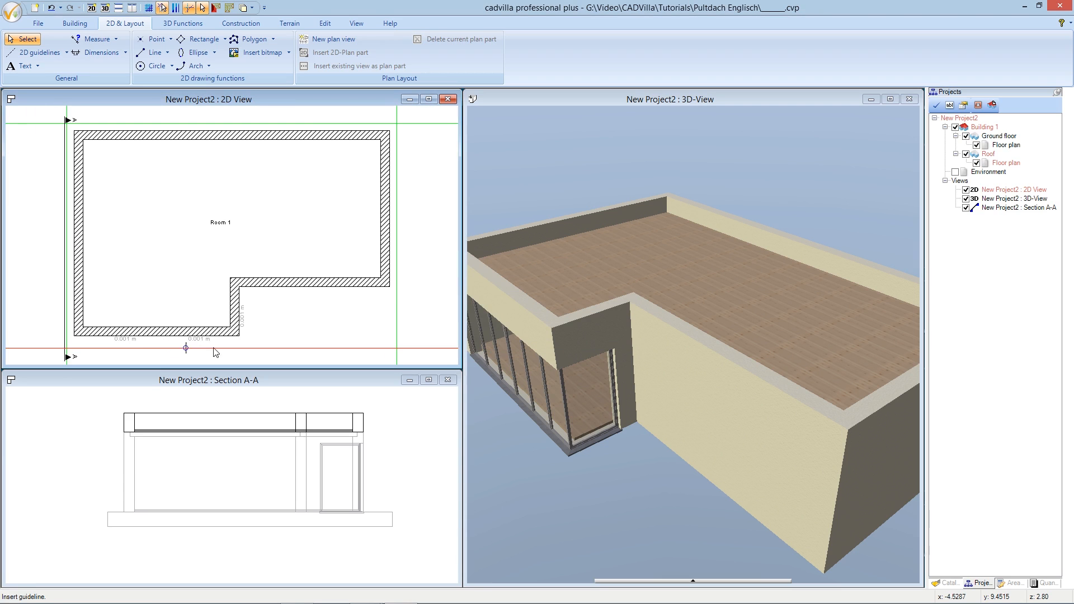
{"action": "left_click", "coordinate": [239, 316]}
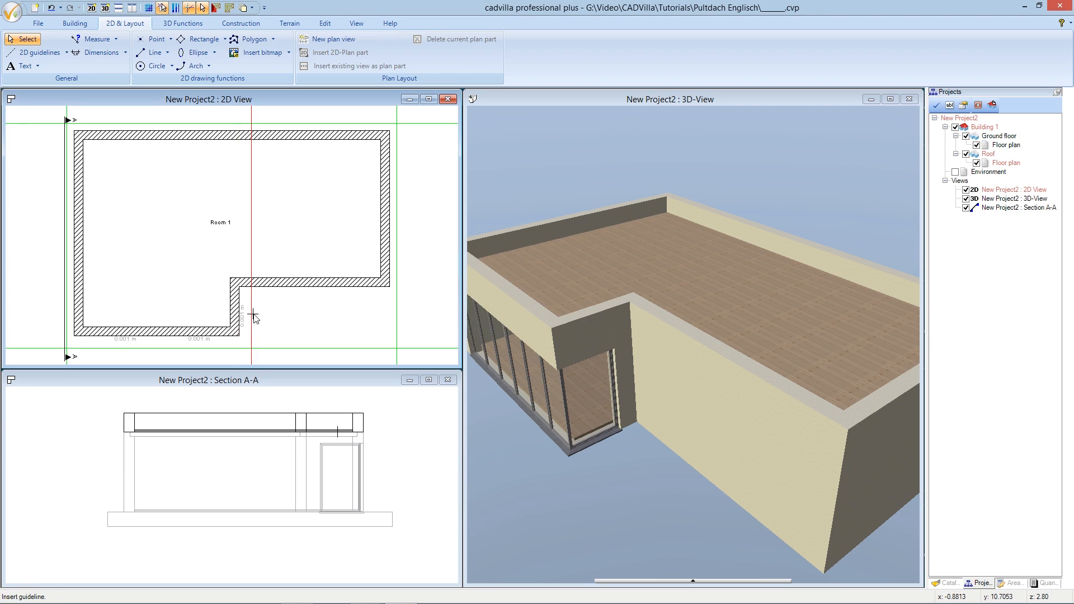
{"action": "left_click", "coordinate": [256, 319]}
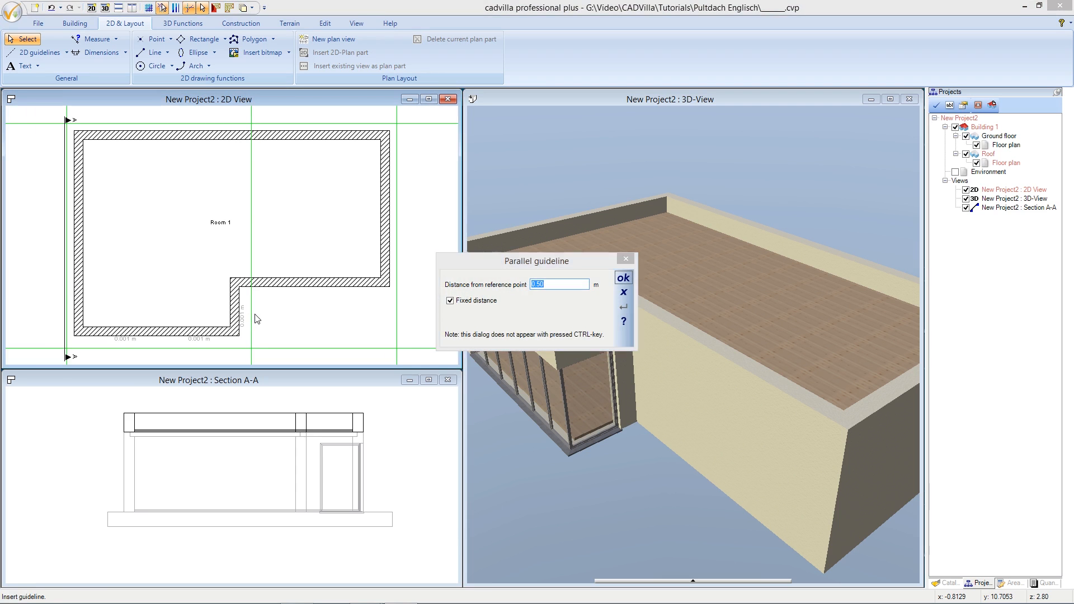
{"action": "key", "text": "Return"}
{"action": "left_click", "coordinate": [295, 302]}
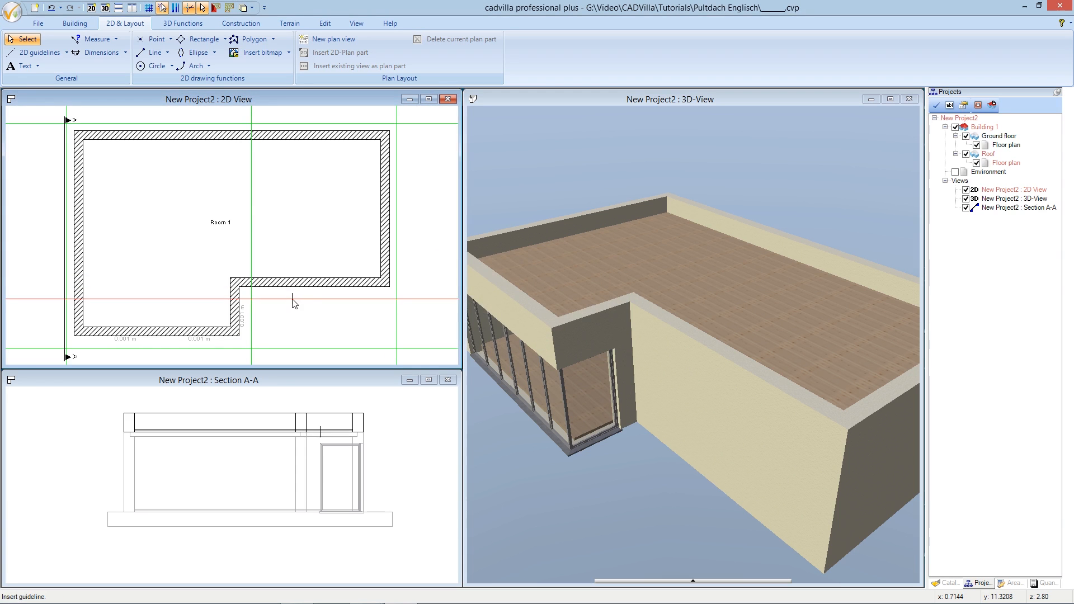
{"action": "key", "text": "Return"}
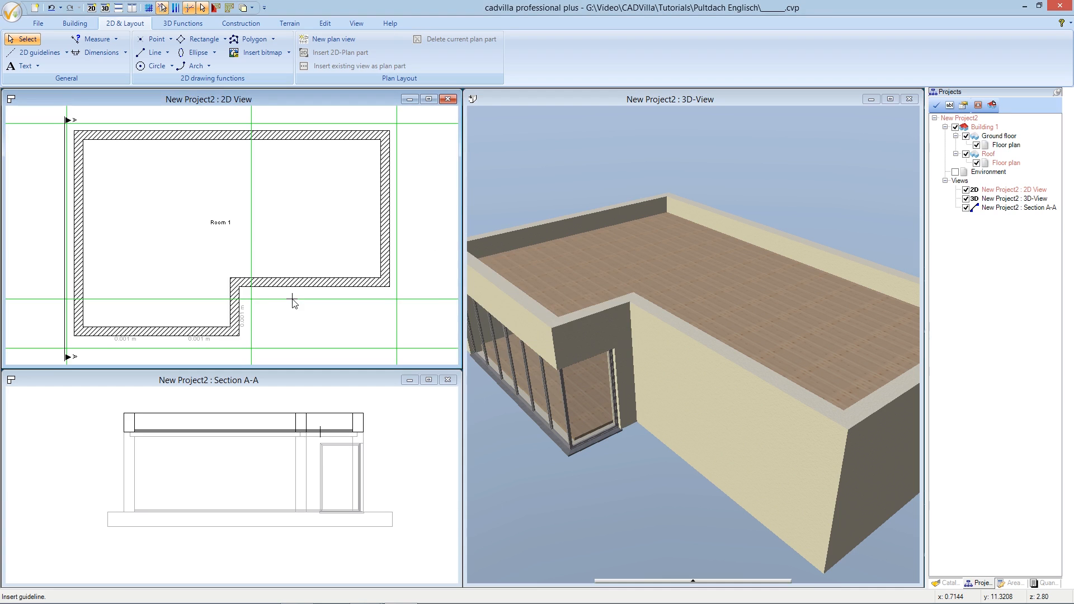
{"action": "key", "text": "Escape"}
Start a polygon ceiling in the 2D view and set its level to 0.50 m in the ceiling properties
{"action": "left_click", "coordinate": [87, 25]}
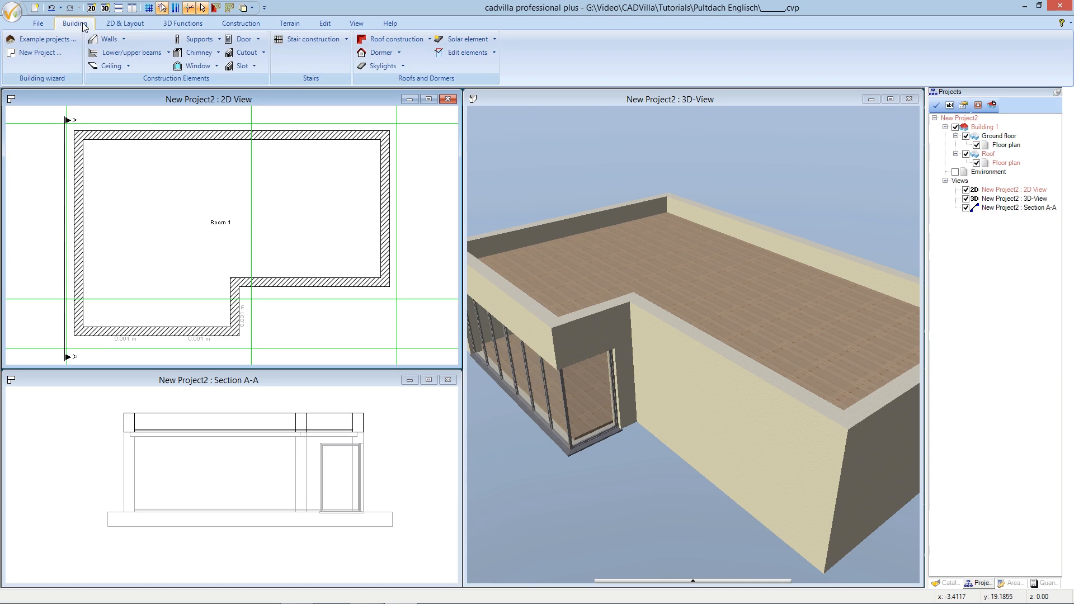
{"action": "left_click", "coordinate": [129, 67]}
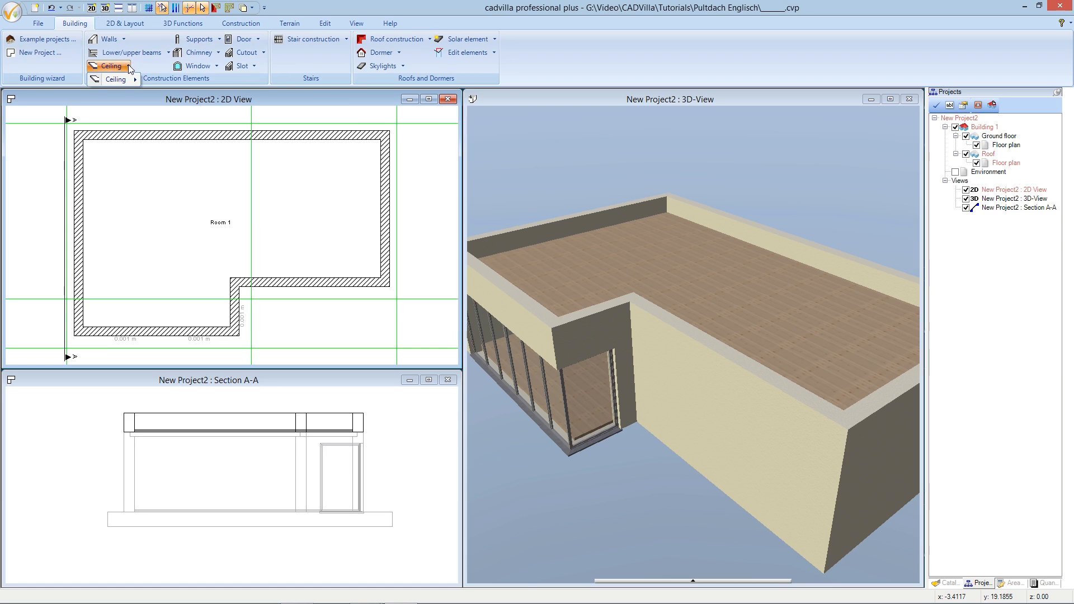
{"action": "mouse_move", "coordinate": [136, 84]}
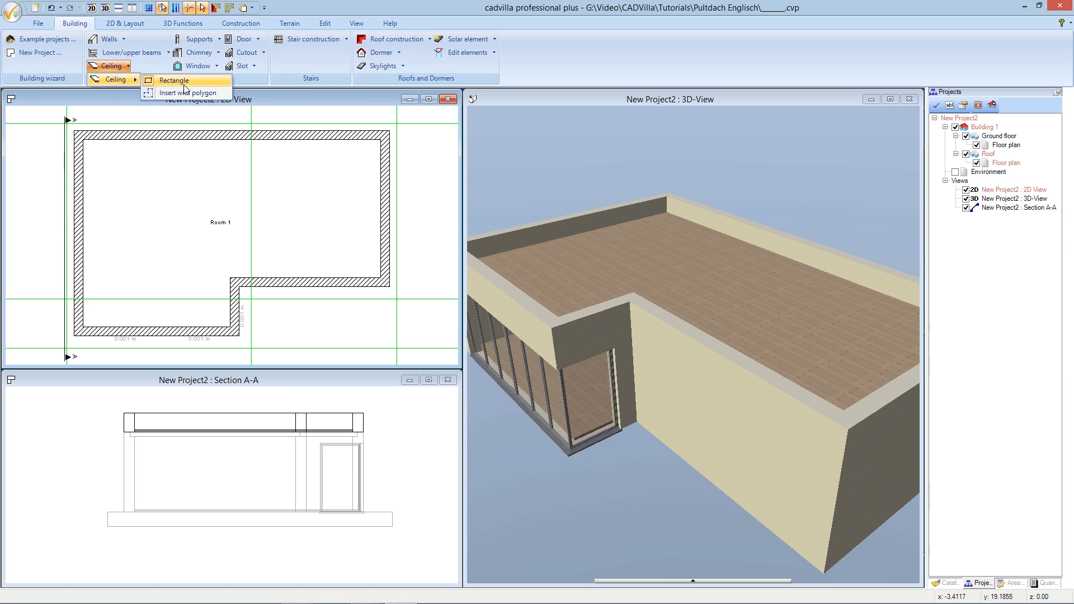
{"action": "left_click", "coordinate": [222, 99]}
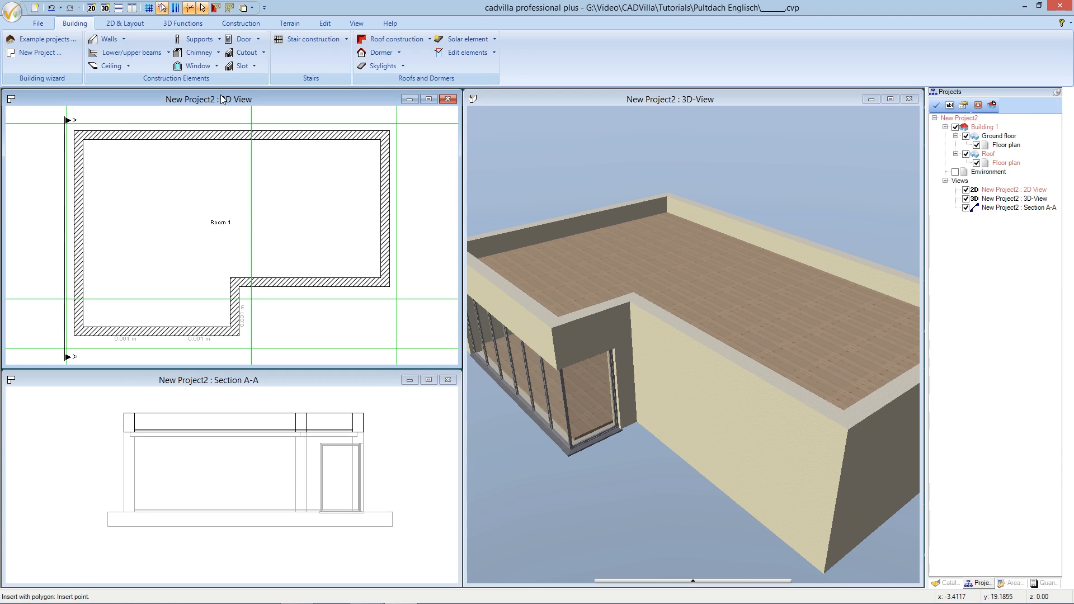
{"action": "right_click", "coordinate": [269, 165]}
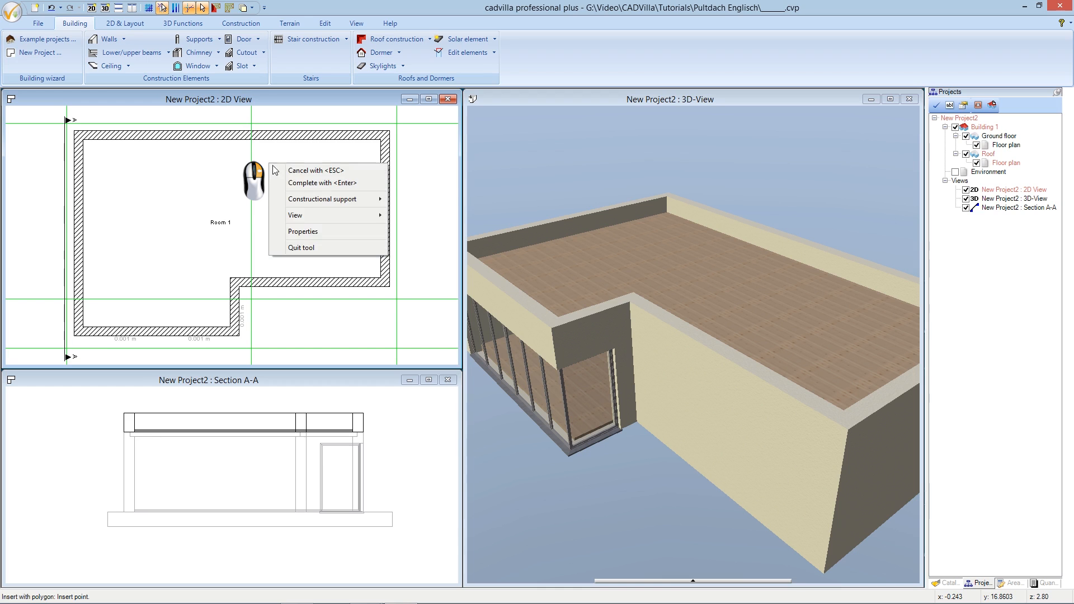
{"action": "left_click", "coordinate": [316, 234]}
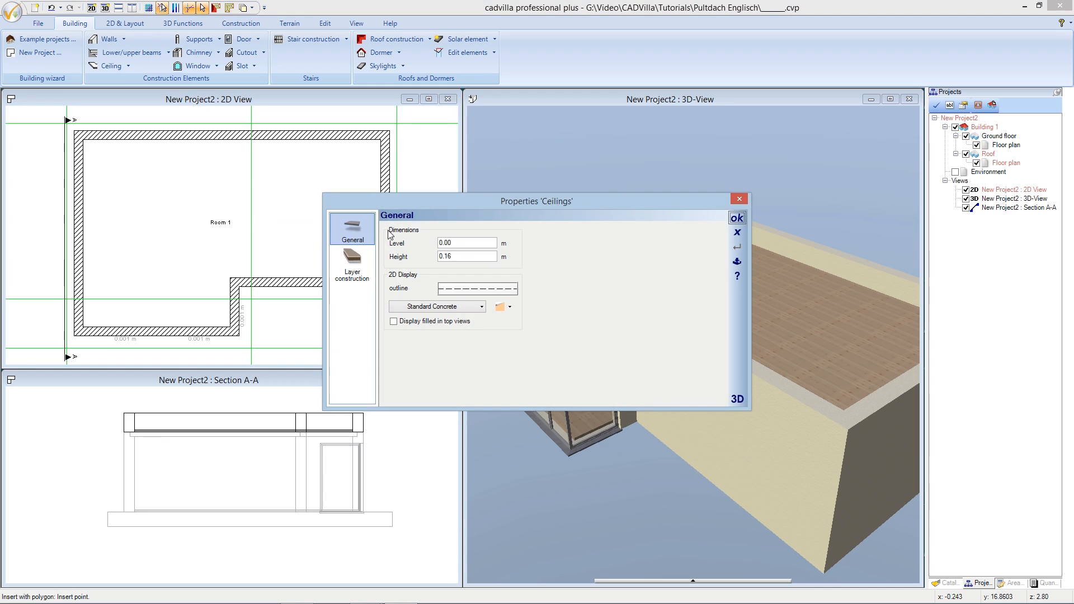
{"action": "double_click", "coordinate": [445, 243]}
{"action": "type", "text": "0."}
{"action": "left_click", "coordinate": [737, 218]}
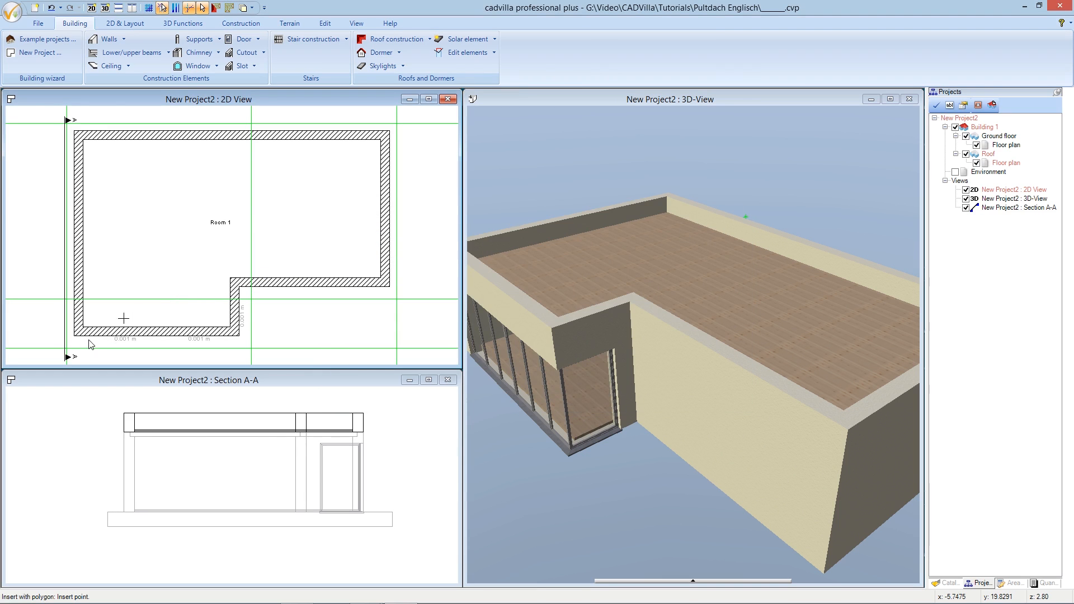
Draw the L-shaped ceiling outline through the six outer guideline intersections, complete the polygon and quit the tool
{"action": "left_click", "coordinate": [67, 348]}
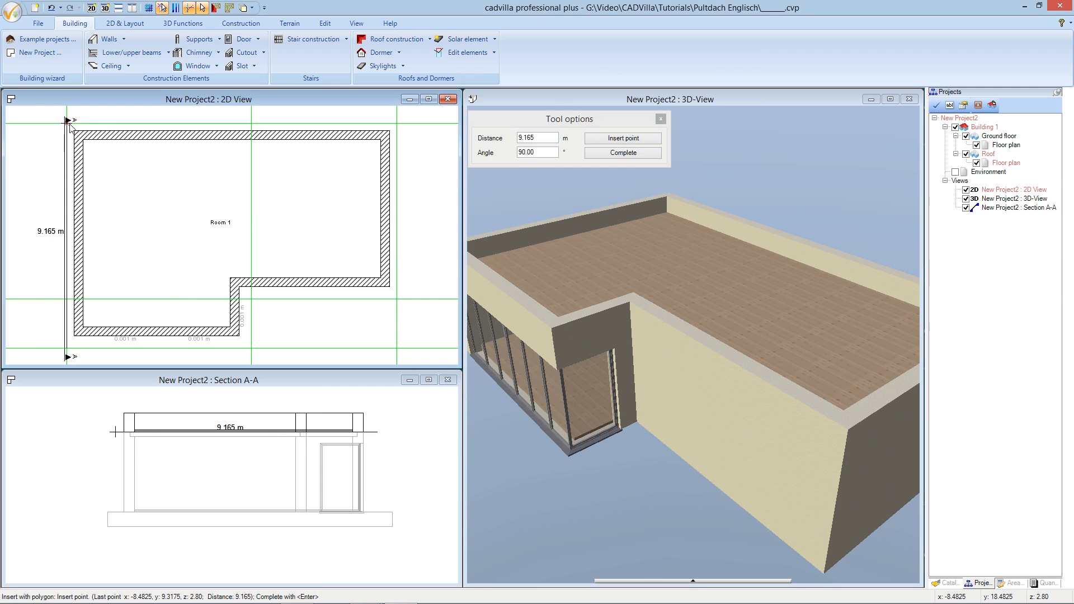
{"action": "left_click", "coordinate": [67, 123]}
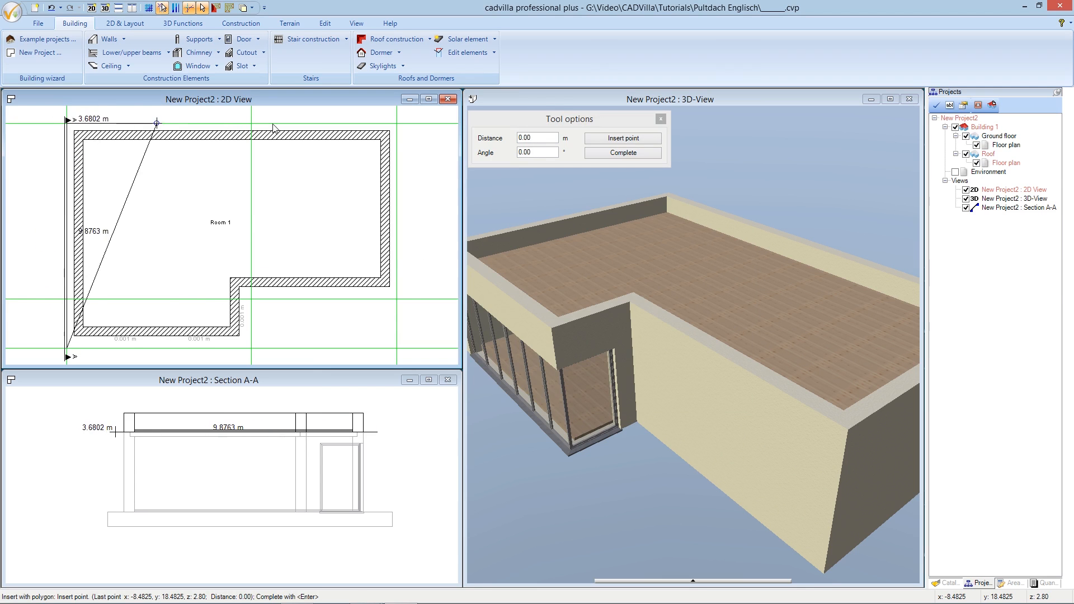
{"action": "left_click", "coordinate": [406, 192]}
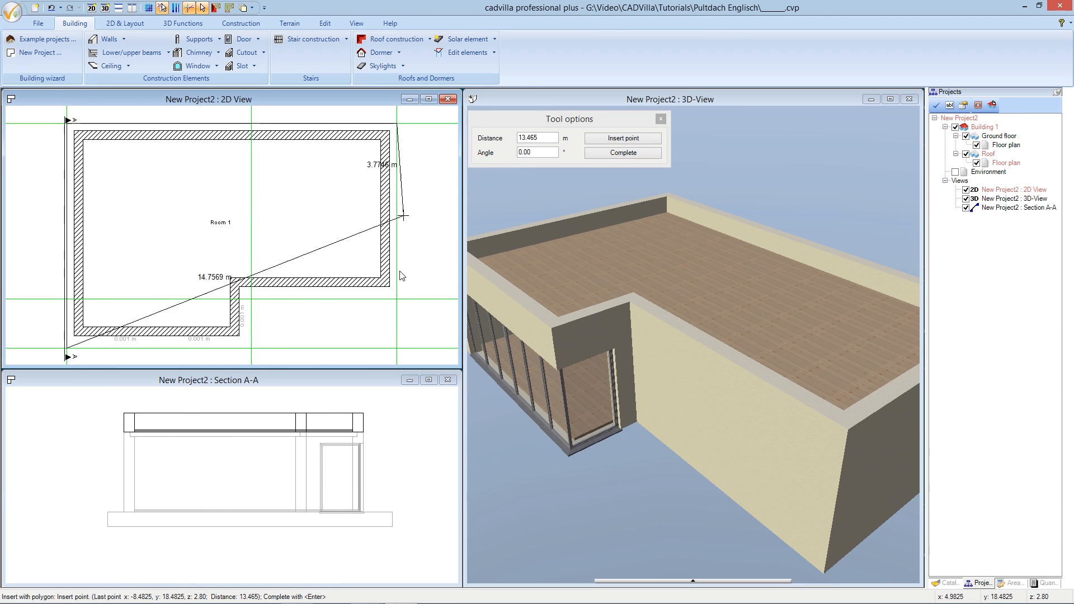
{"action": "left_click", "coordinate": [397, 300]}
{"action": "left_click", "coordinate": [252, 300]}
{"action": "left_click", "coordinate": [251, 349]}
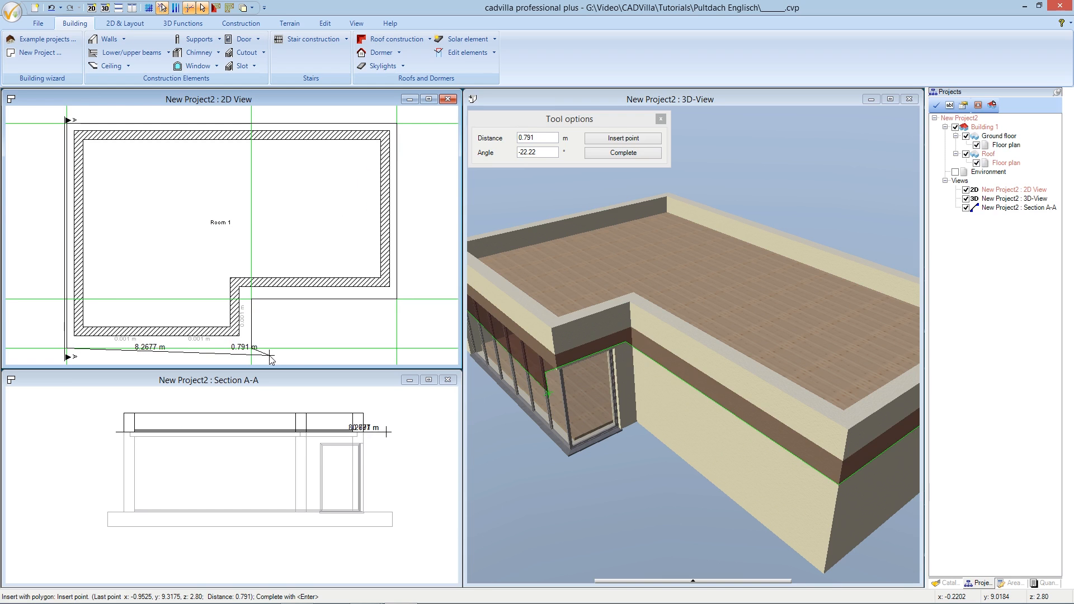
{"action": "right_click", "coordinate": [270, 358]}
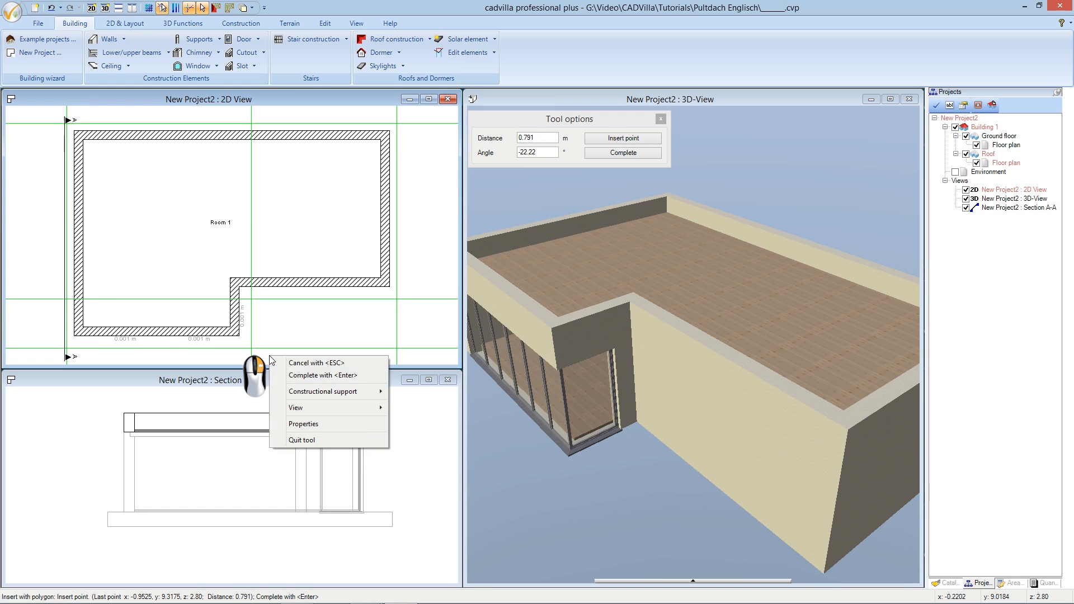
{"action": "left_click", "coordinate": [305, 375]}
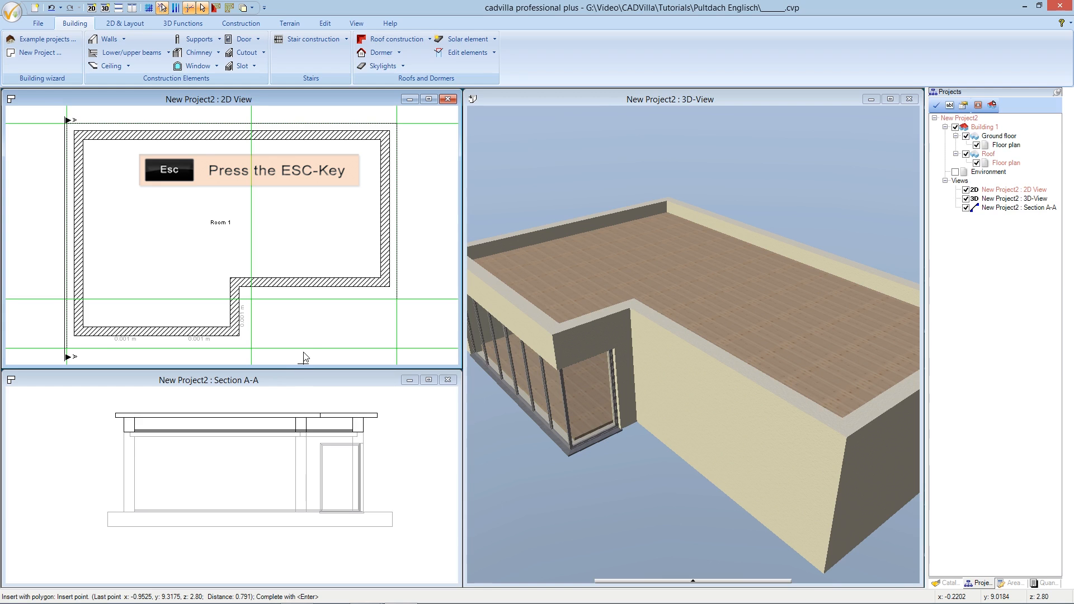
{"action": "key", "text": "Escape"}
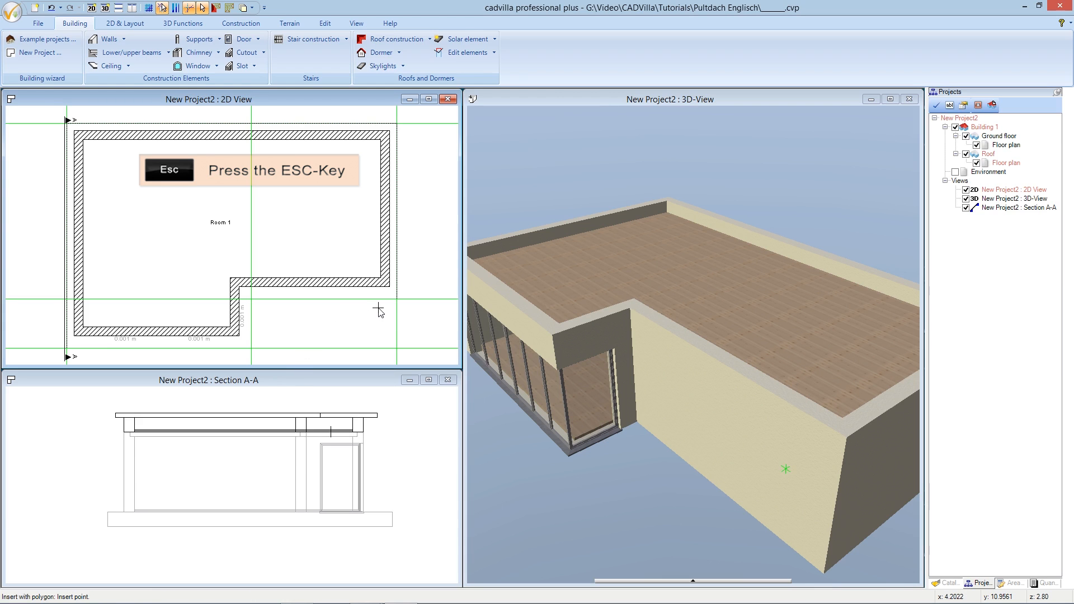
{"action": "key", "text": "Escape"}
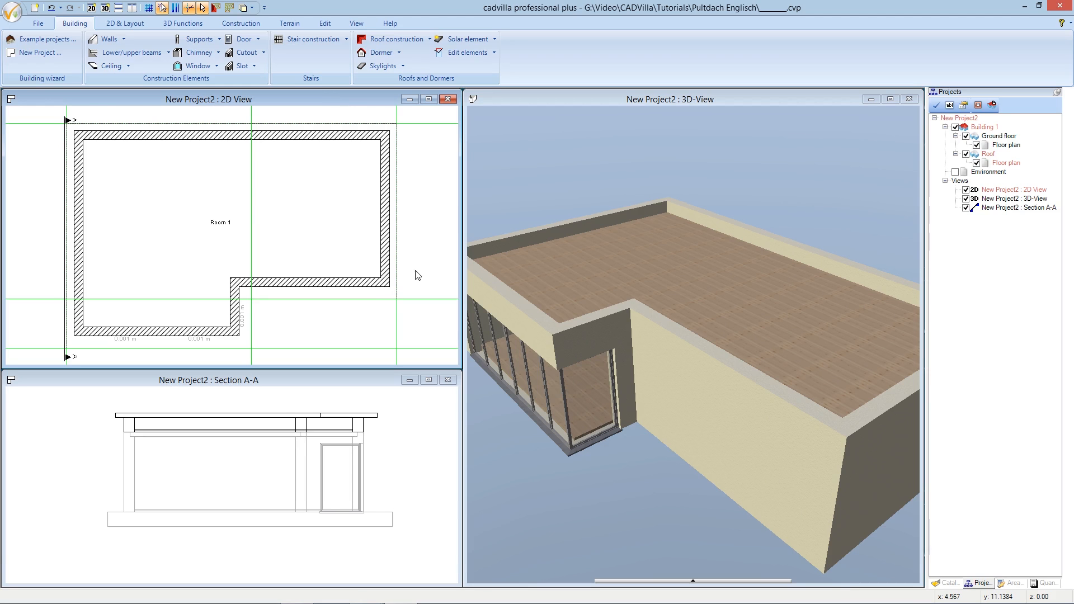
Make the Ceilings category visible in the 3D view and look at the roof overhang from a lower angle
{"action": "left_click", "coordinate": [578, 101]}
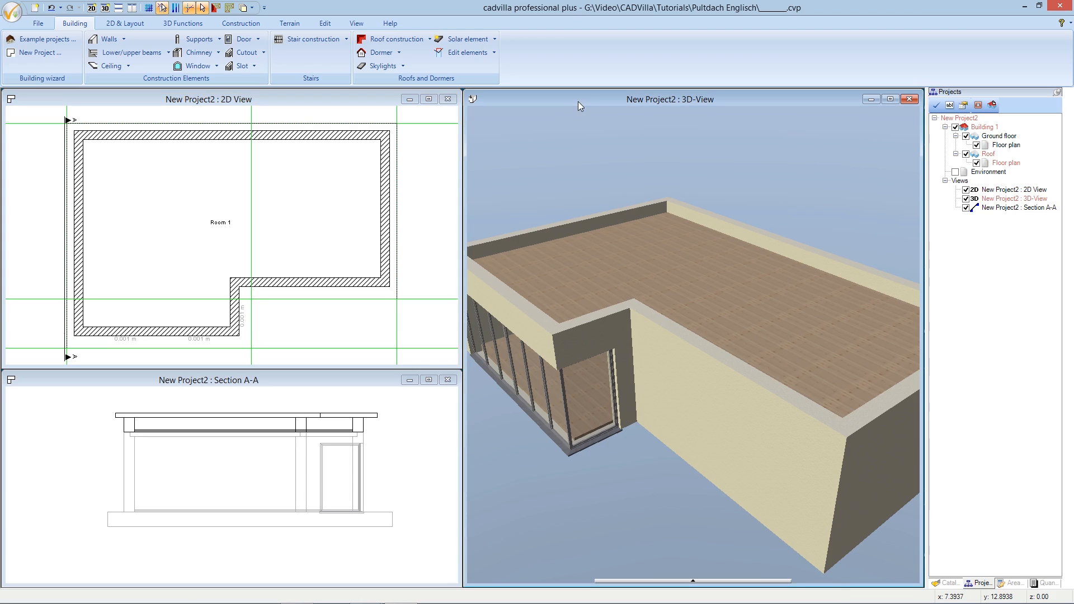
{"action": "right_click", "coordinate": [552, 160]}
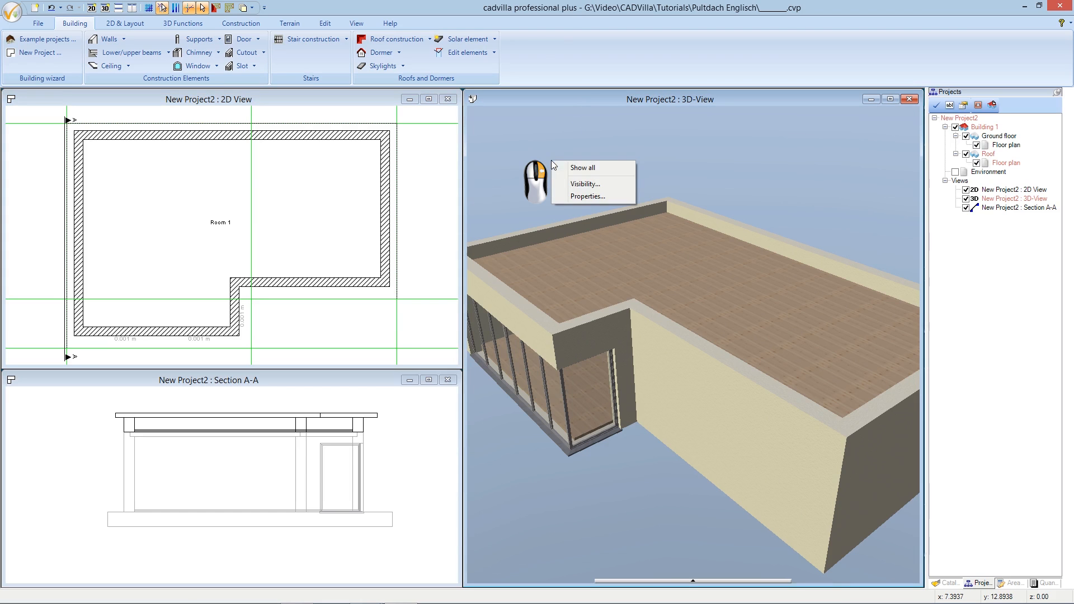
{"action": "left_click", "coordinate": [601, 182]}
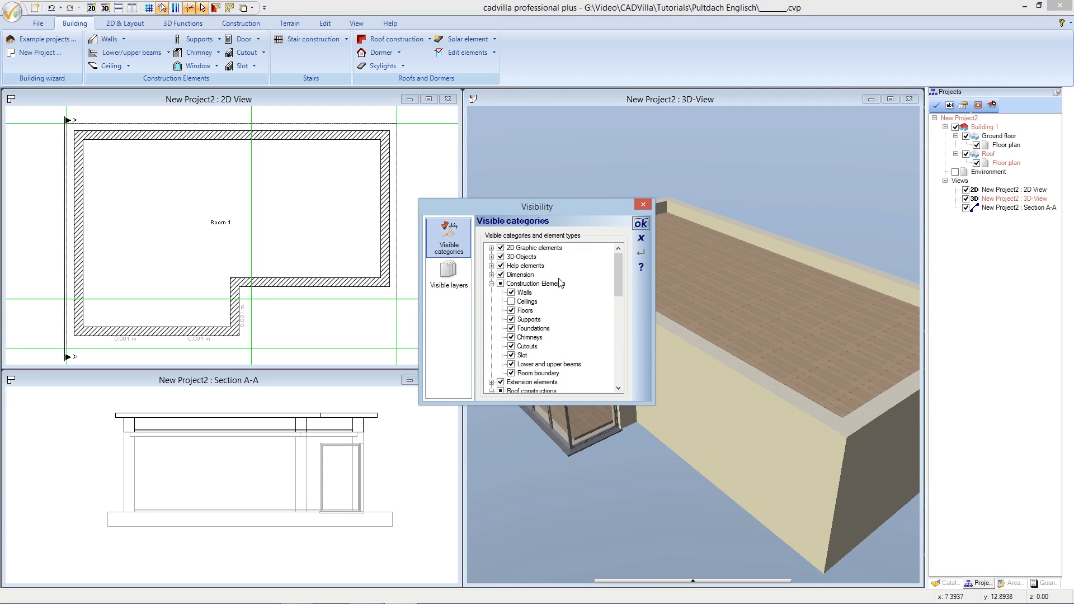
{"action": "left_click", "coordinate": [510, 303]}
{"action": "left_click", "coordinate": [638, 225]}
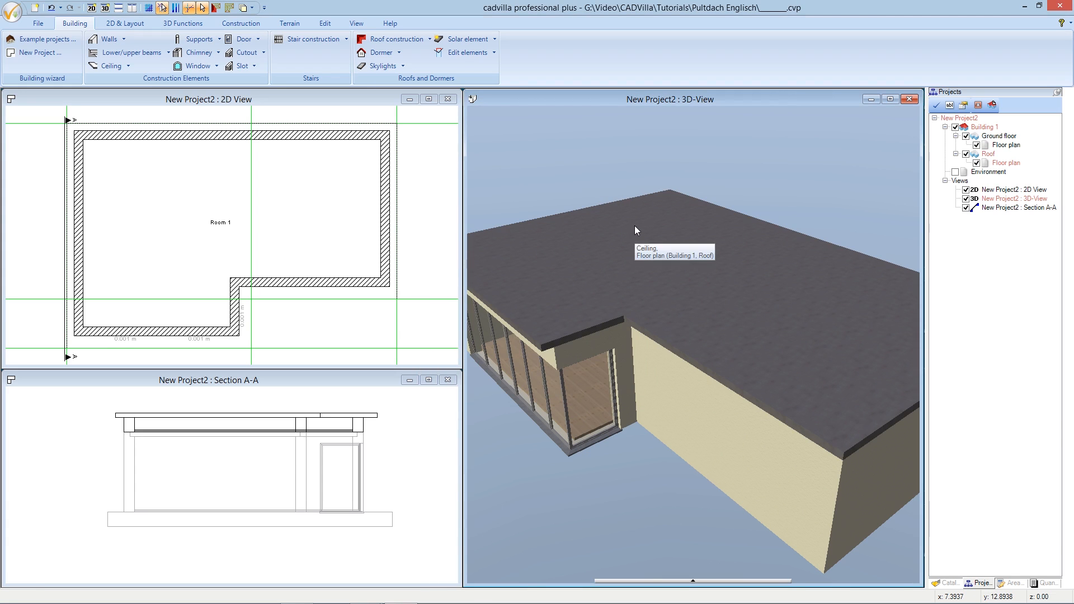
{"action": "left_click_drag", "start_coordinate": [664, 313], "coordinate": [723, 284]}
{"action": "left_click_drag", "start_coordinate": [741, 286], "coordinate": [671, 307]}
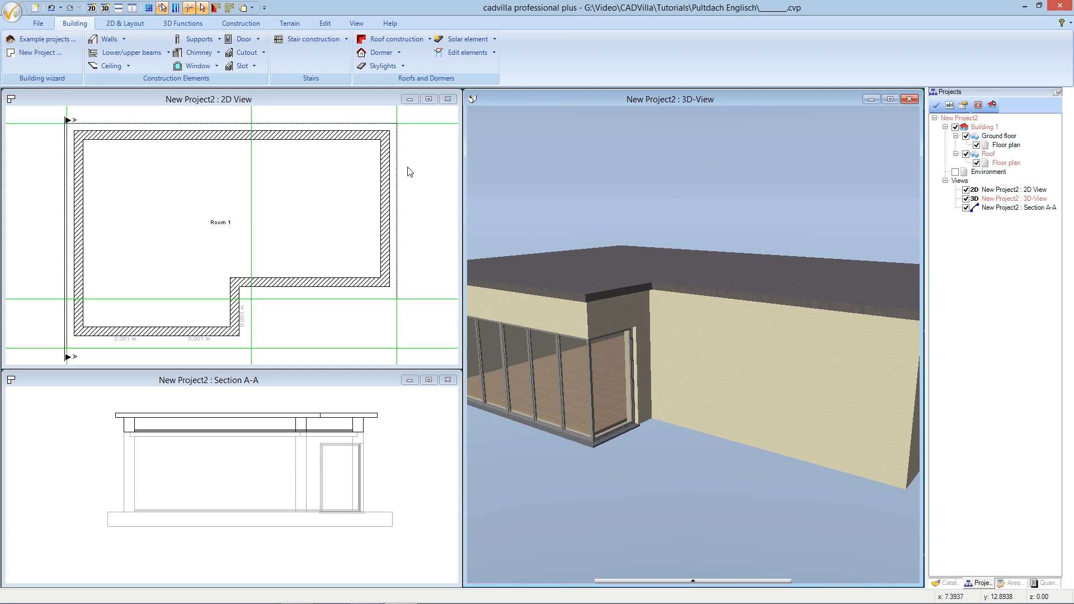
Measure in Section A-A the height from the Roof floor's base to the ceiling's underside and the ceiling's thickness
{"action": "left_click", "coordinate": [386, 99]}
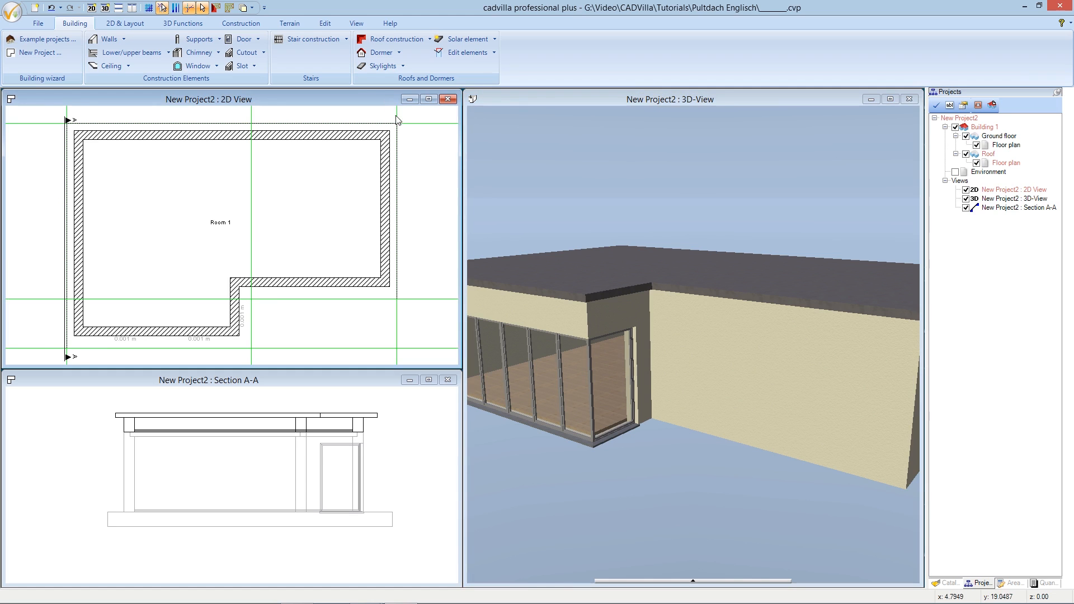
{"action": "left_click", "coordinate": [301, 378]}
{"action": "key", "text": "d"}
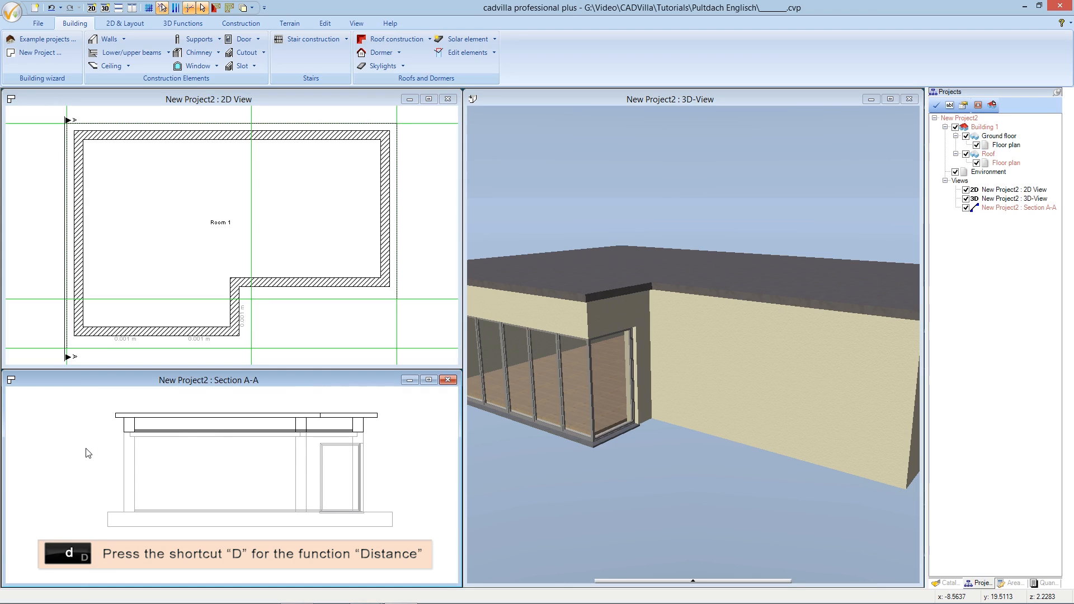
{"action": "key", "text": "d"}
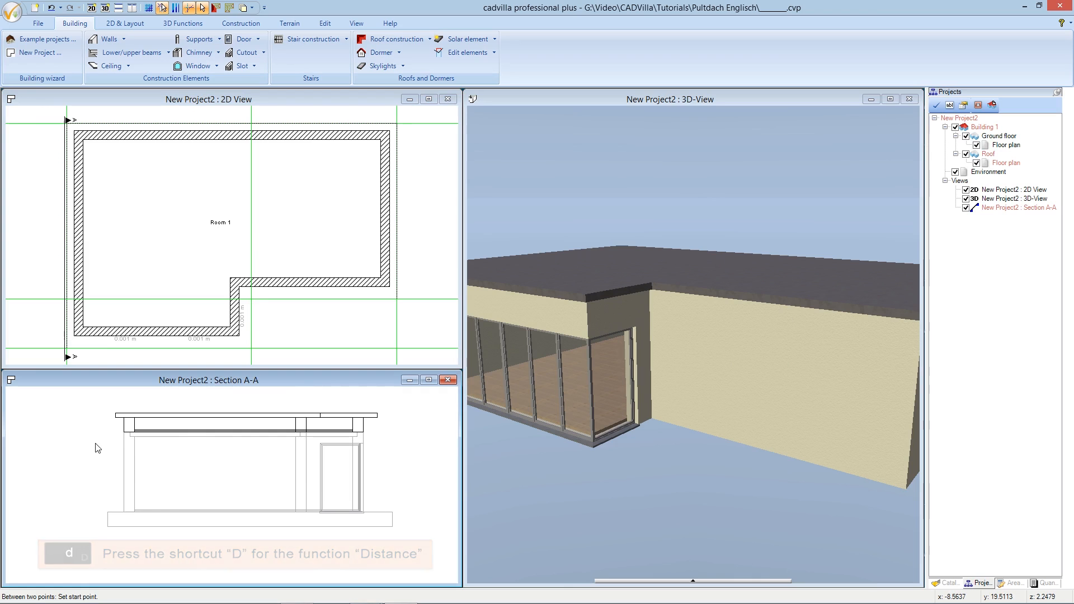
{"action": "left_click", "coordinate": [124, 435]}
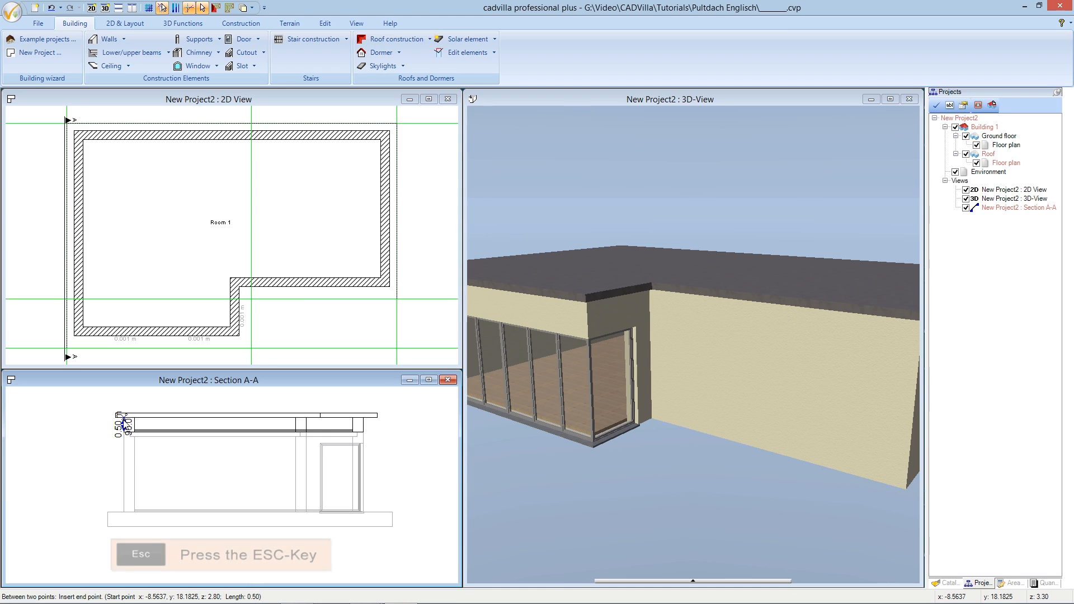
{"action": "key", "text": "Escape"}
{"action": "left_click", "coordinate": [124, 419]}
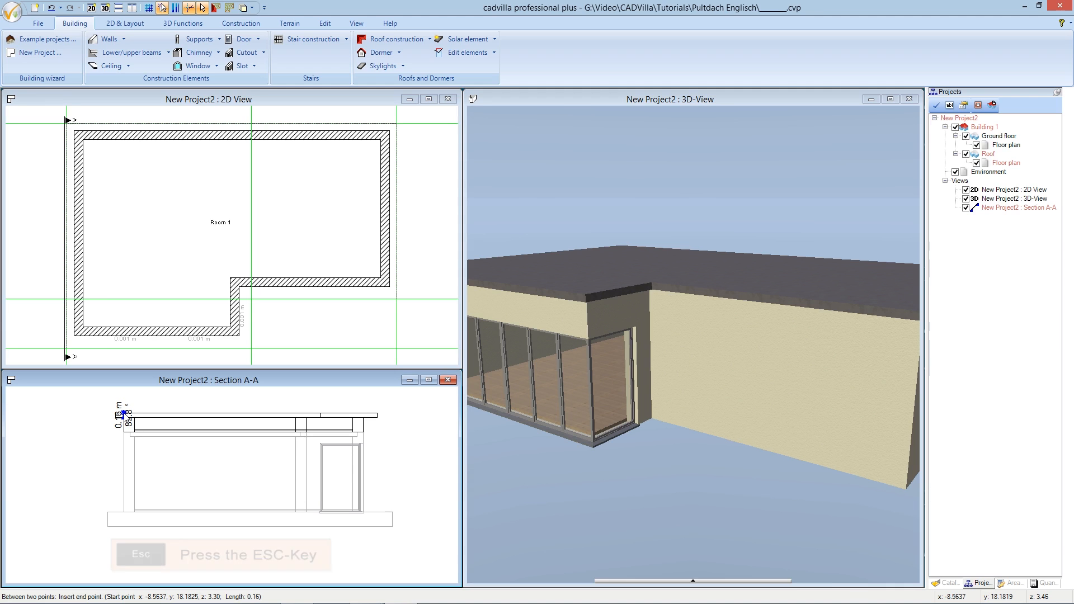
{"action": "key", "text": "Escape"}
{"action": "key", "text": "Escape"}
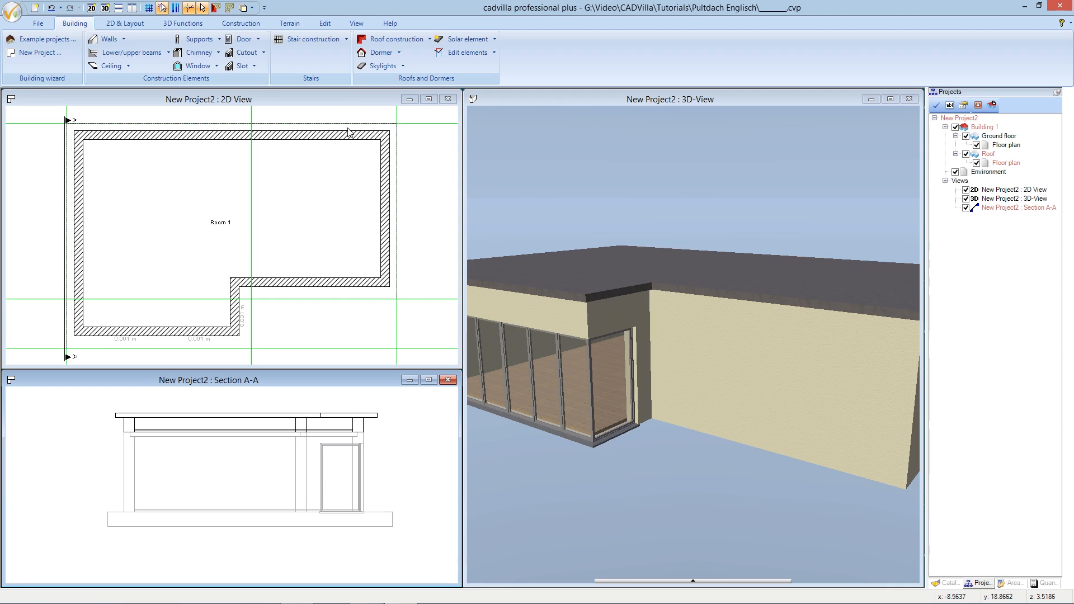
Start a Sweep solid inserted with polygon and take the roof ceiling's top surface in the 3D view as its plane
{"action": "left_click", "coordinate": [351, 100]}
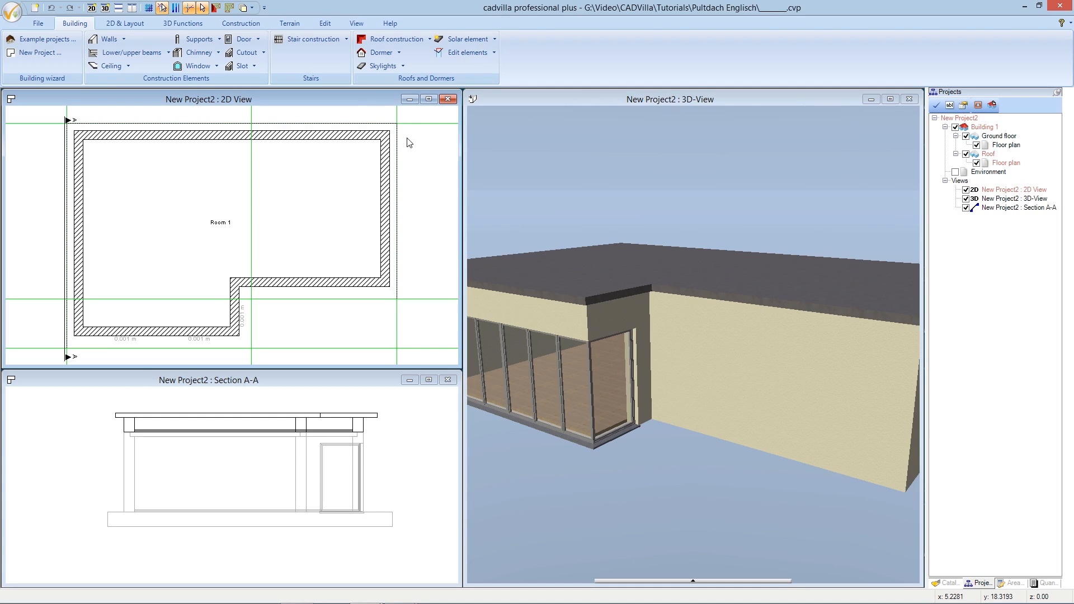
{"action": "left_click", "coordinate": [573, 100]}
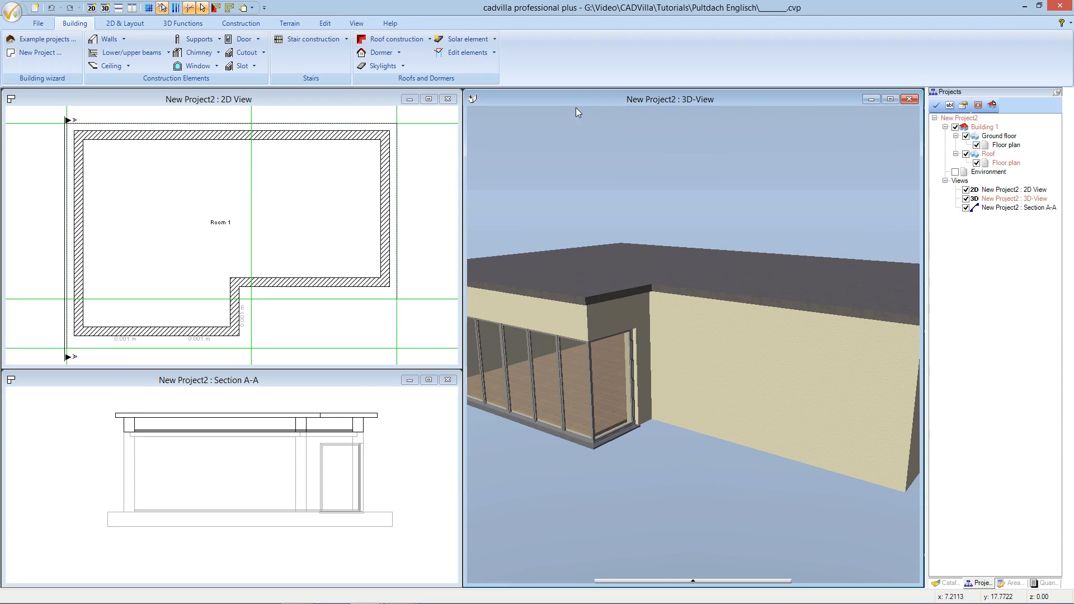
{"action": "left_click_drag", "start_coordinate": [578, 134], "coordinate": [575, 178]}
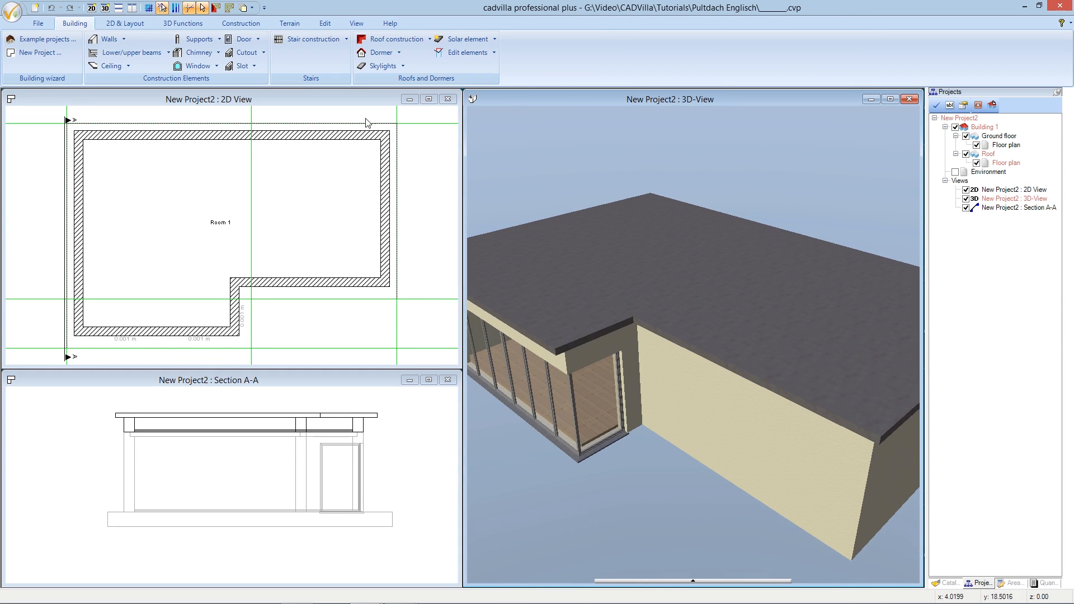
{"action": "left_click", "coordinate": [243, 25]}
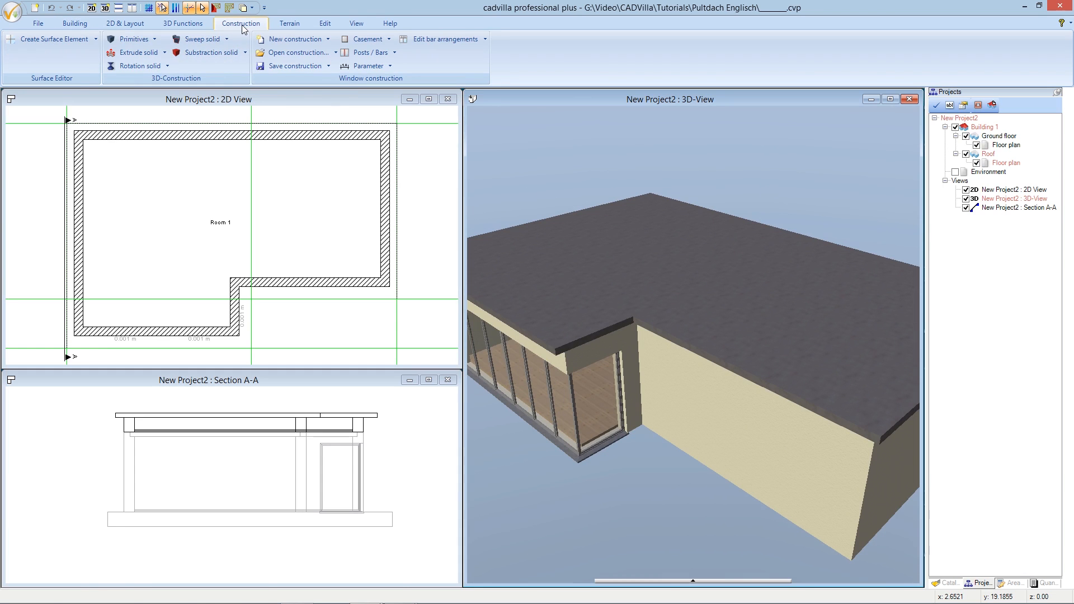
{"action": "left_click", "coordinate": [226, 41]}
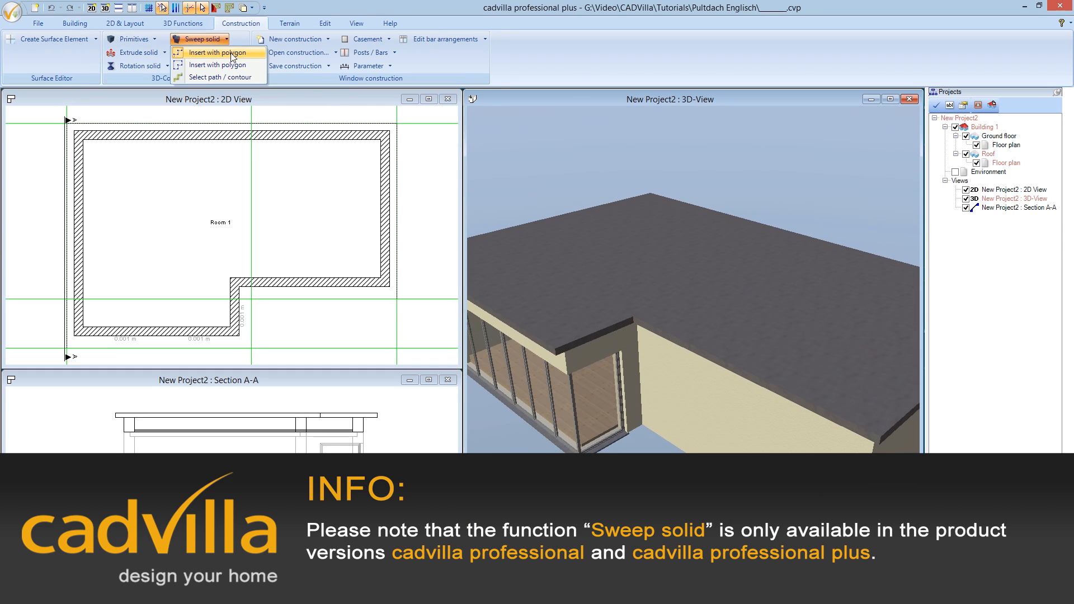
{"action": "left_click", "coordinate": [250, 53]}
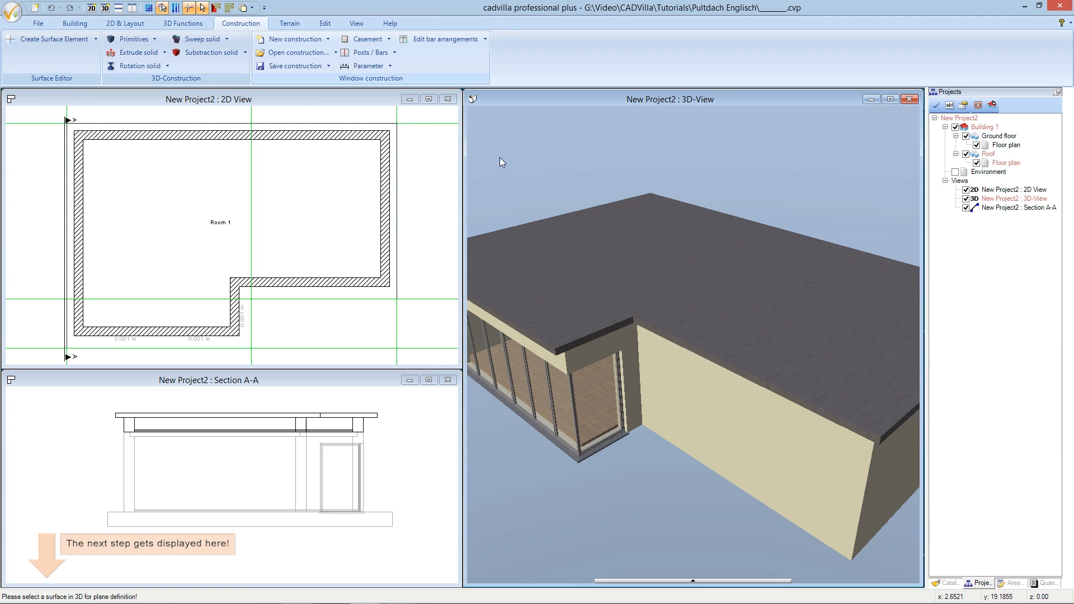
{"action": "left_click", "coordinate": [577, 243]}
{"action": "left_click", "coordinate": [577, 243]}
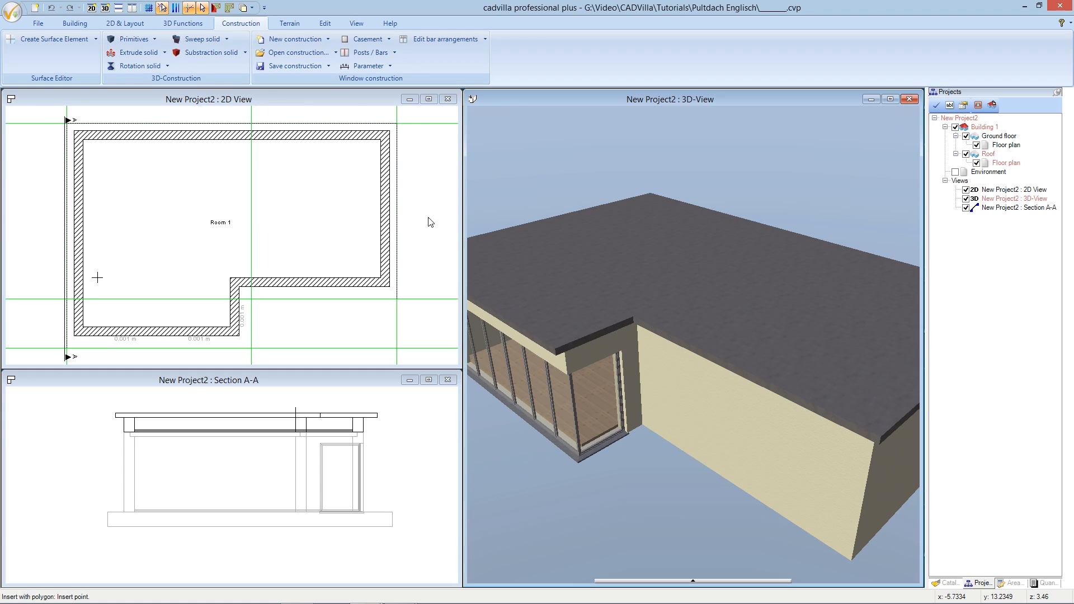
Set the sweep solid's profile to 0.40 m wide and 0.30 m high with its reference point at the bottom-left corner
{"action": "left_click", "coordinate": [344, 98]}
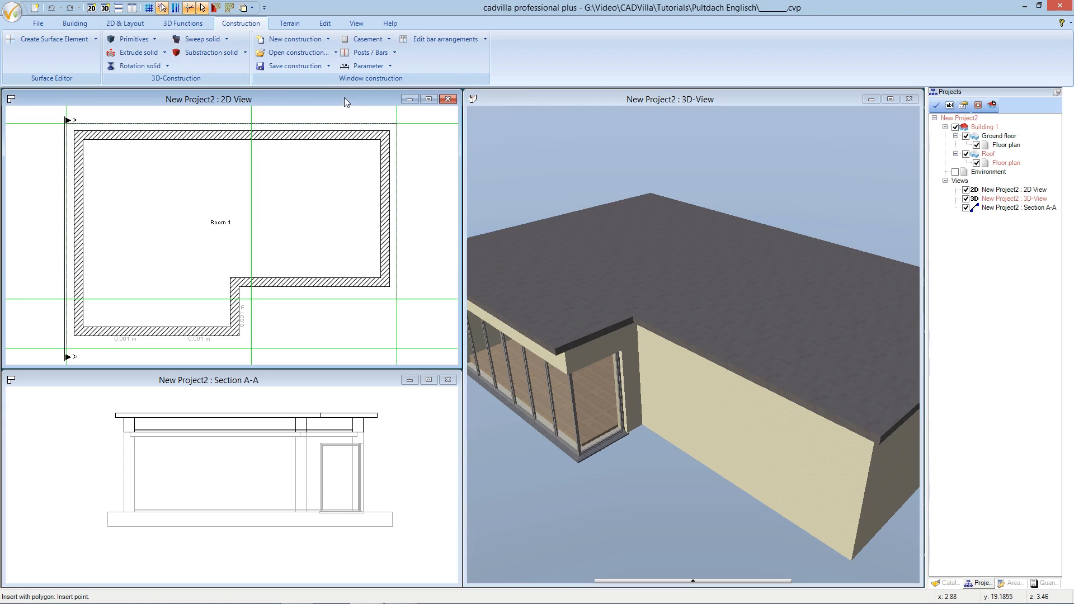
{"action": "right_click", "coordinate": [324, 168]}
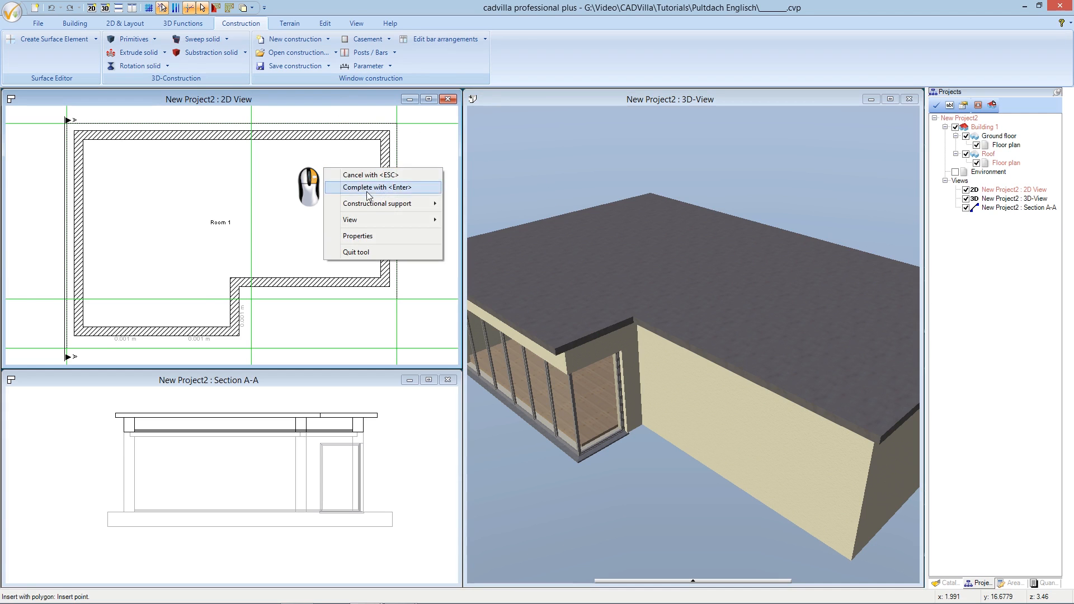
{"action": "left_click", "coordinate": [378, 236]}
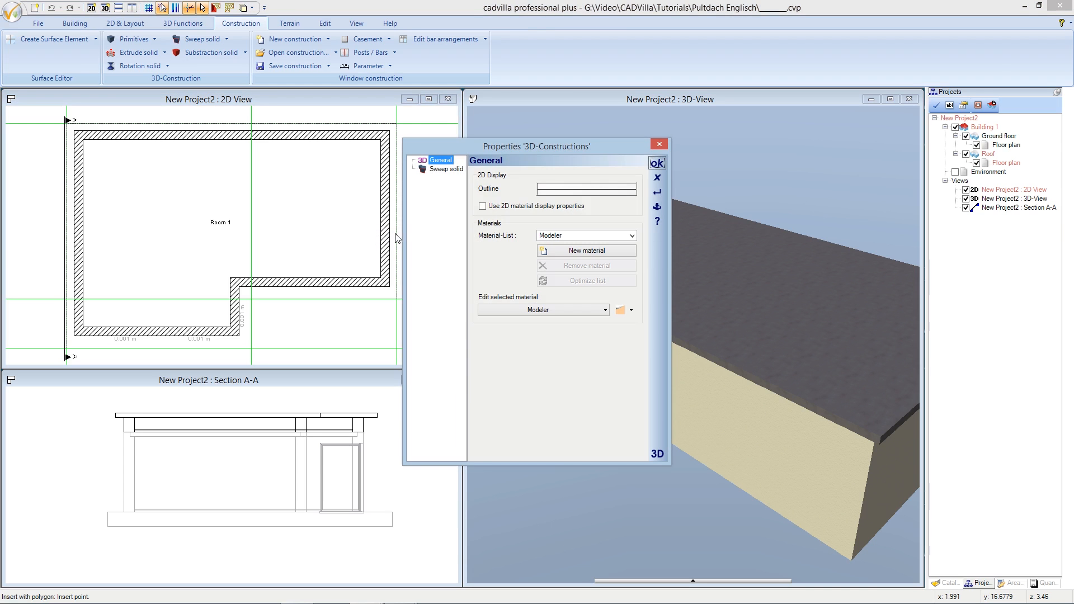
{"action": "left_click", "coordinate": [440, 170]}
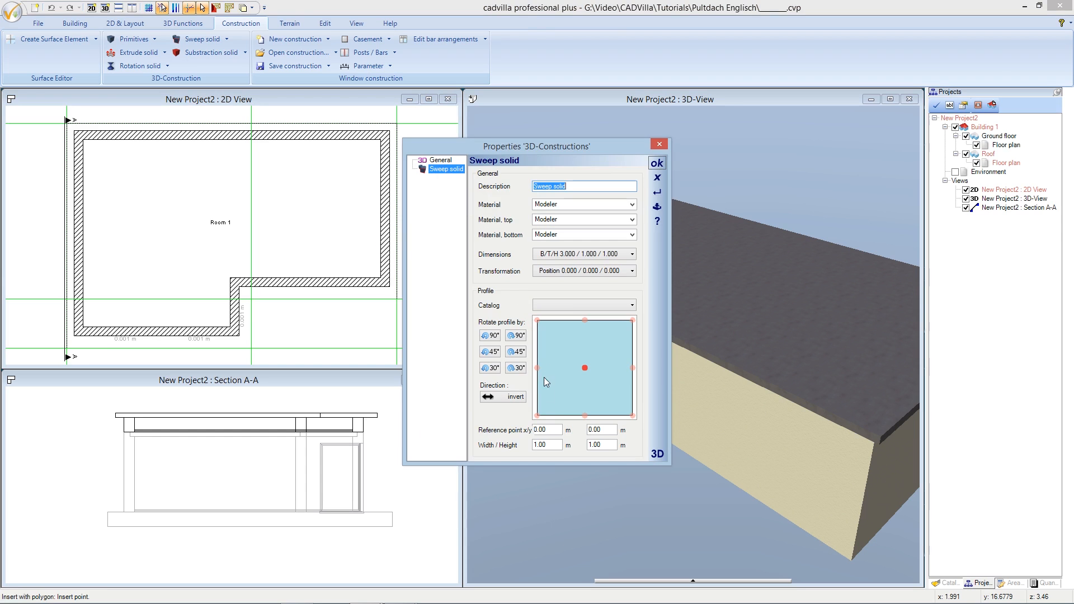
{"action": "left_click", "coordinate": [537, 416]}
{"action": "left_click", "coordinate": [541, 444]}
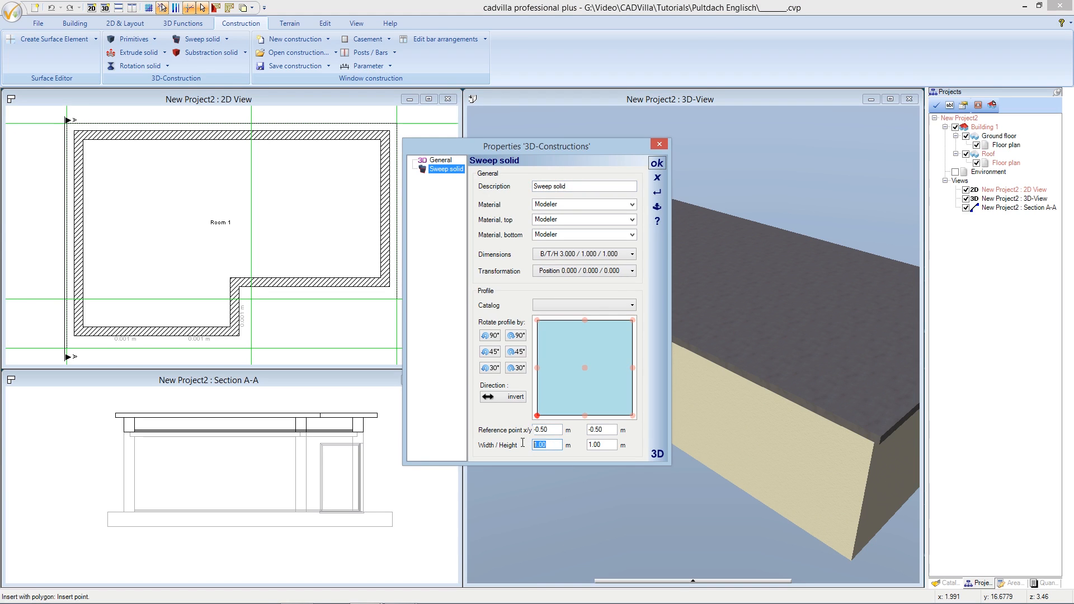
{"action": "type", "text": "0.4"}
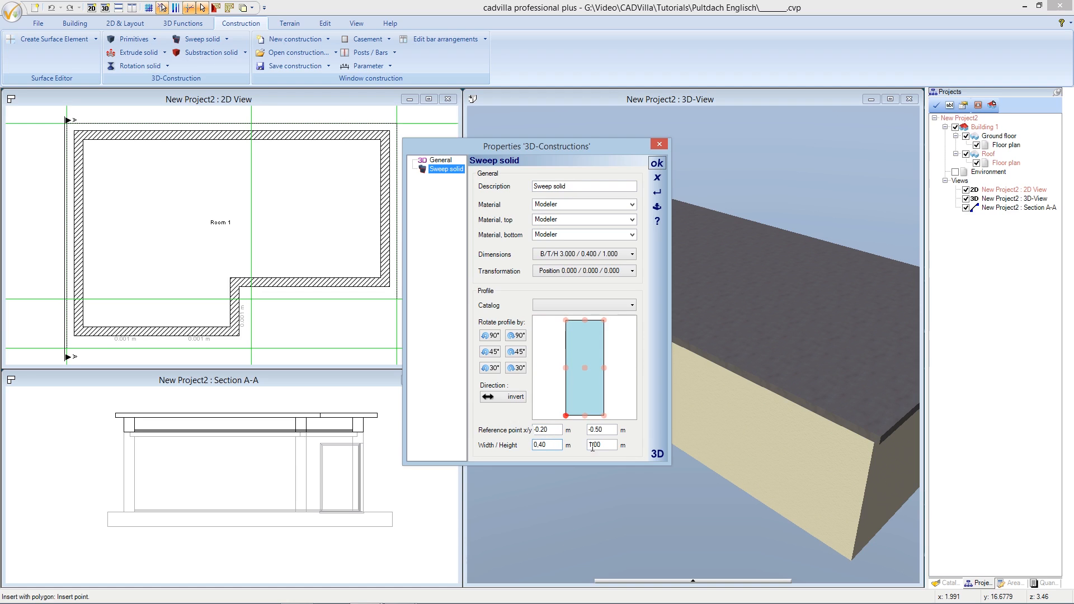
{"action": "key", "text": "Tab"}
{"action": "type", "text": "0,30"}
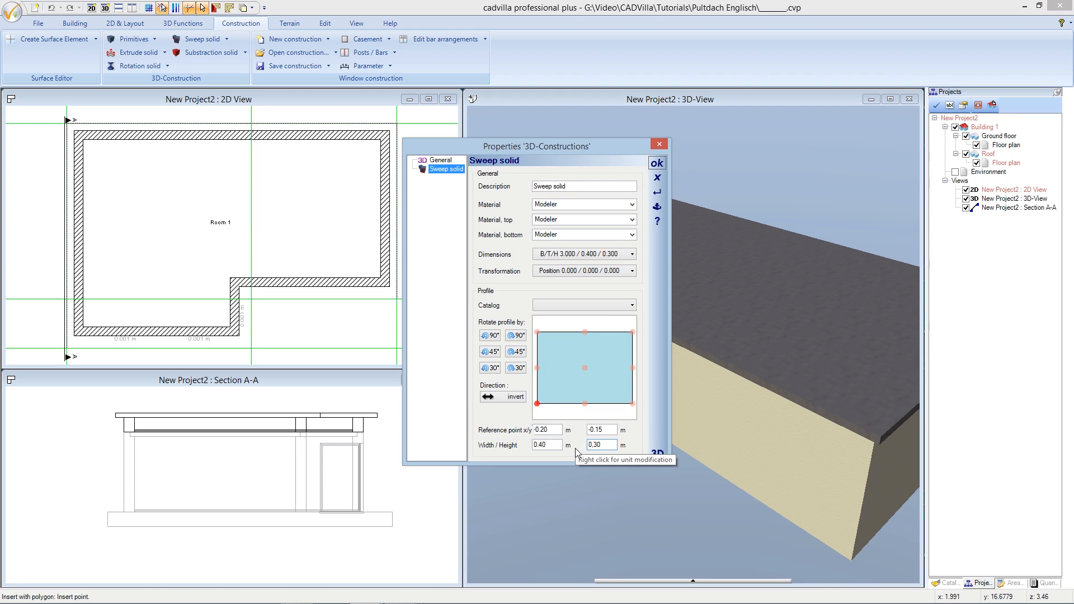
{"action": "left_click", "coordinate": [652, 164]}
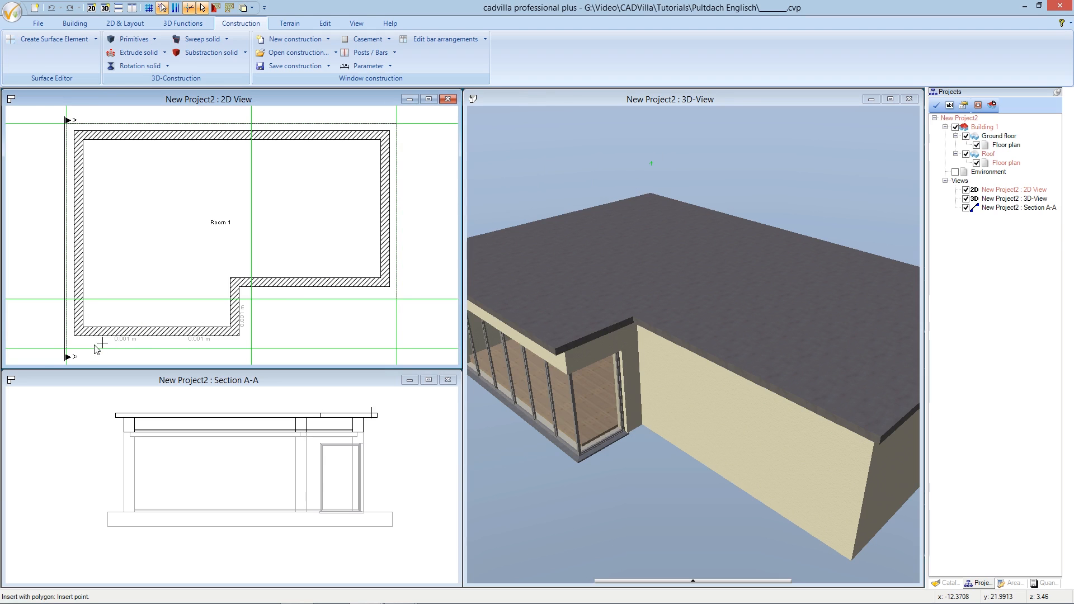
Draw the parapet's sweep path in the 2D view through the six outer corners of the L-shaped roof back to the start and complete it
{"action": "left_click", "coordinate": [70, 351]}
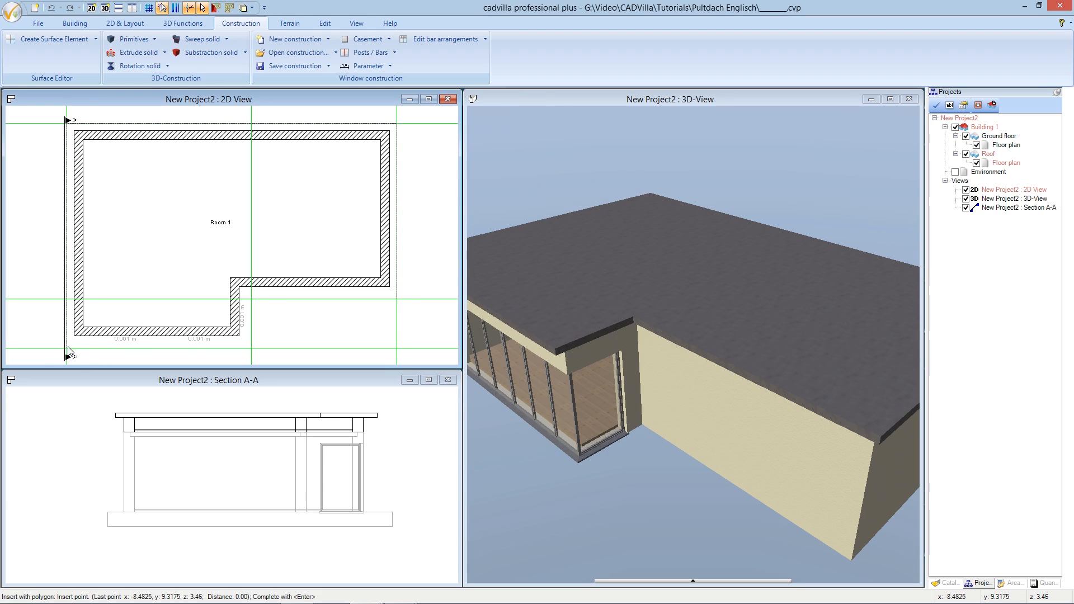
{"action": "left_click", "coordinate": [67, 123]}
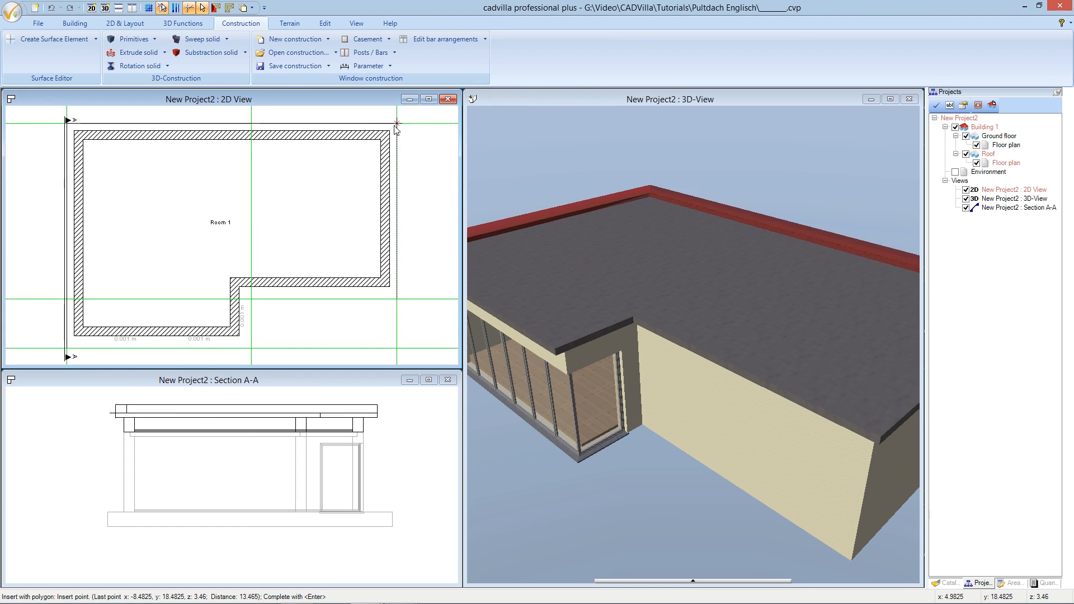
{"action": "left_click", "coordinate": [398, 288]}
{"action": "left_click", "coordinate": [400, 302]}
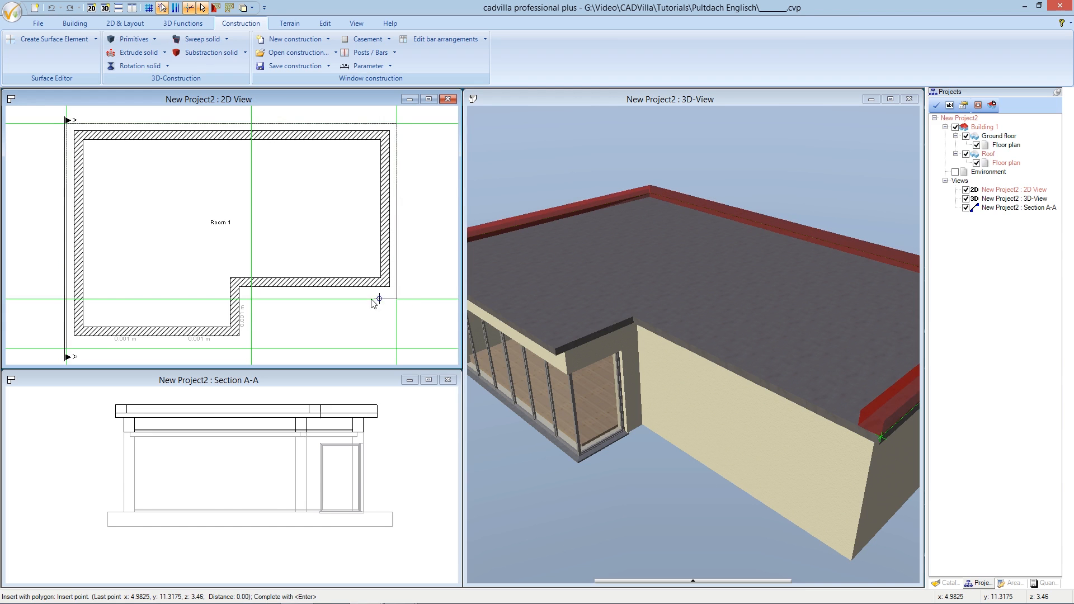
{"action": "left_click", "coordinate": [252, 299]}
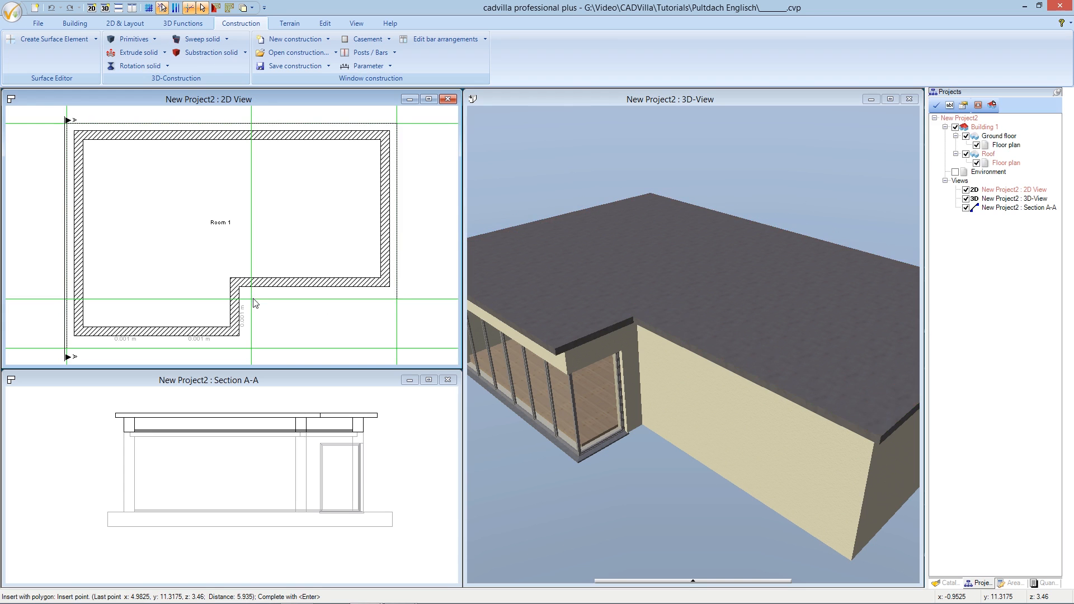
{"action": "left_click", "coordinate": [252, 349]}
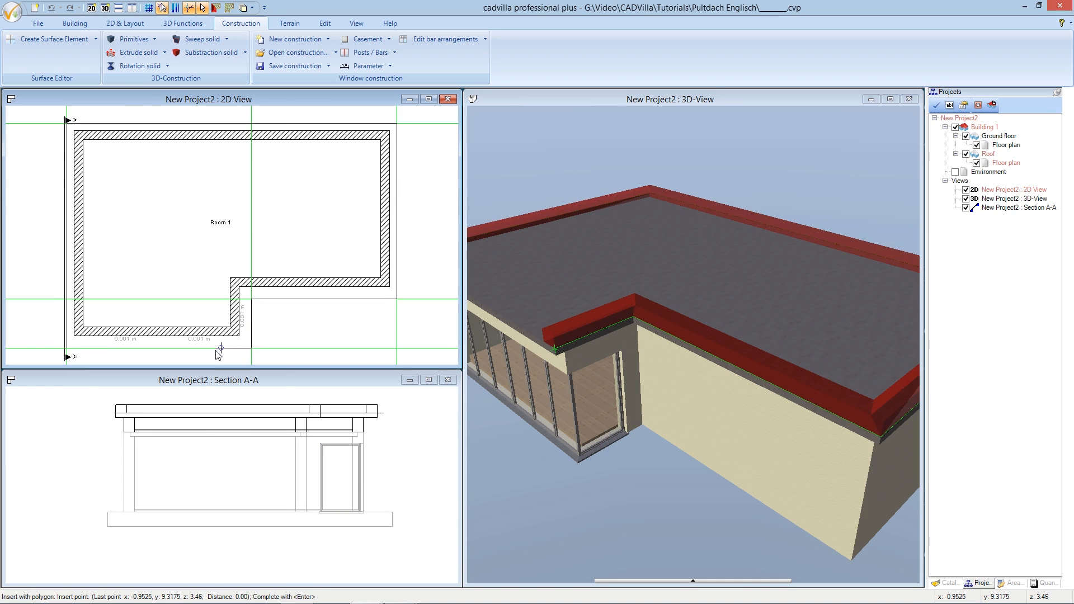
{"action": "left_click", "coordinate": [67, 349]}
{"action": "key", "text": "Return"}
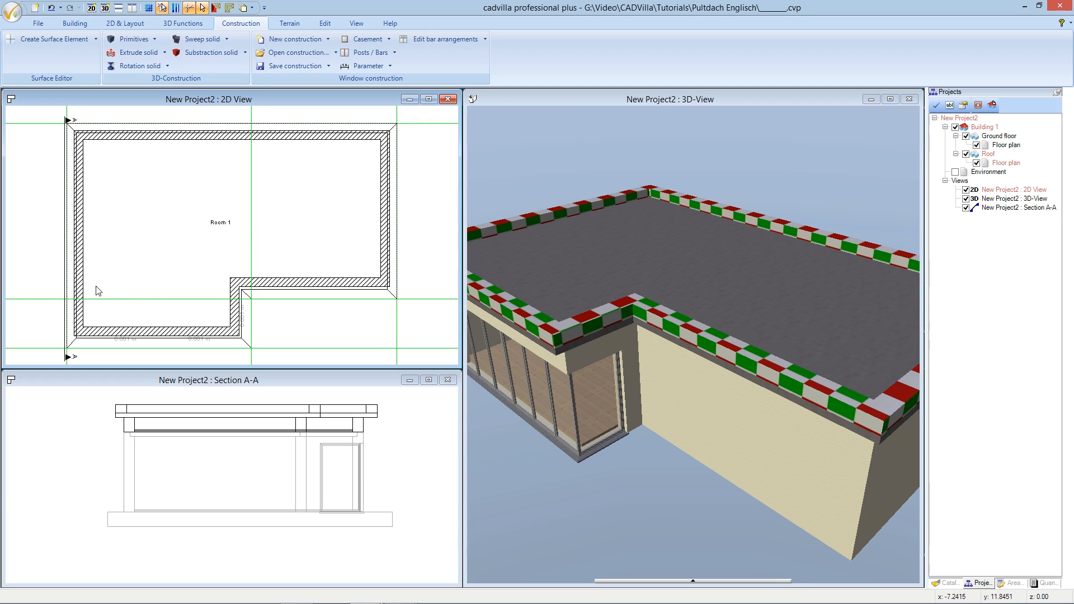
Select the parapet sweep solid, review its profile and direction settings in the properties, then close them without changes and deselect it
{"action": "left_click", "coordinate": [68, 270]}
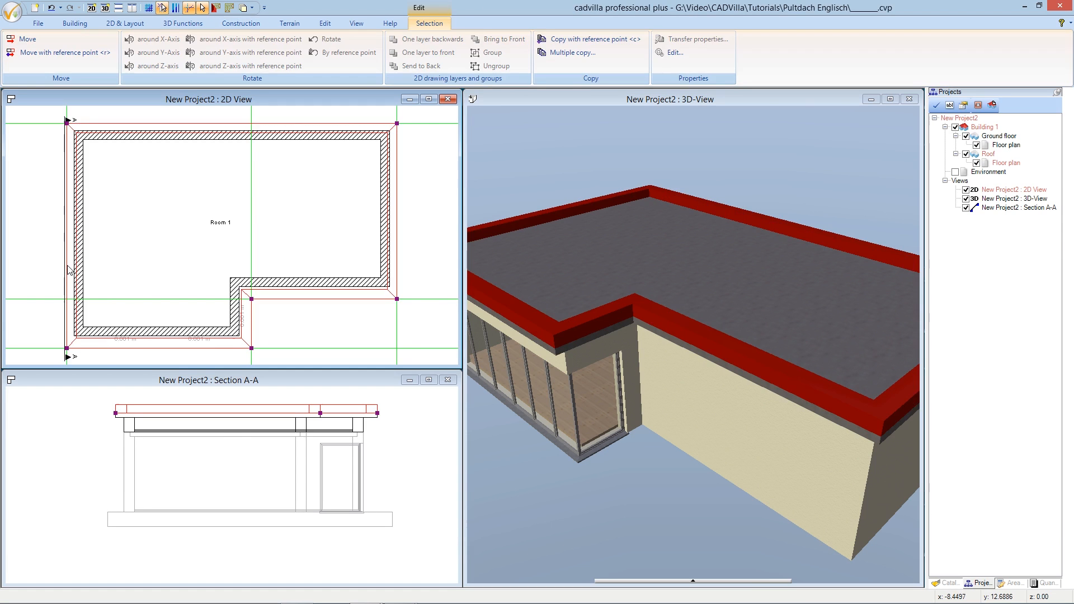
{"action": "right_click", "coordinate": [68, 269]}
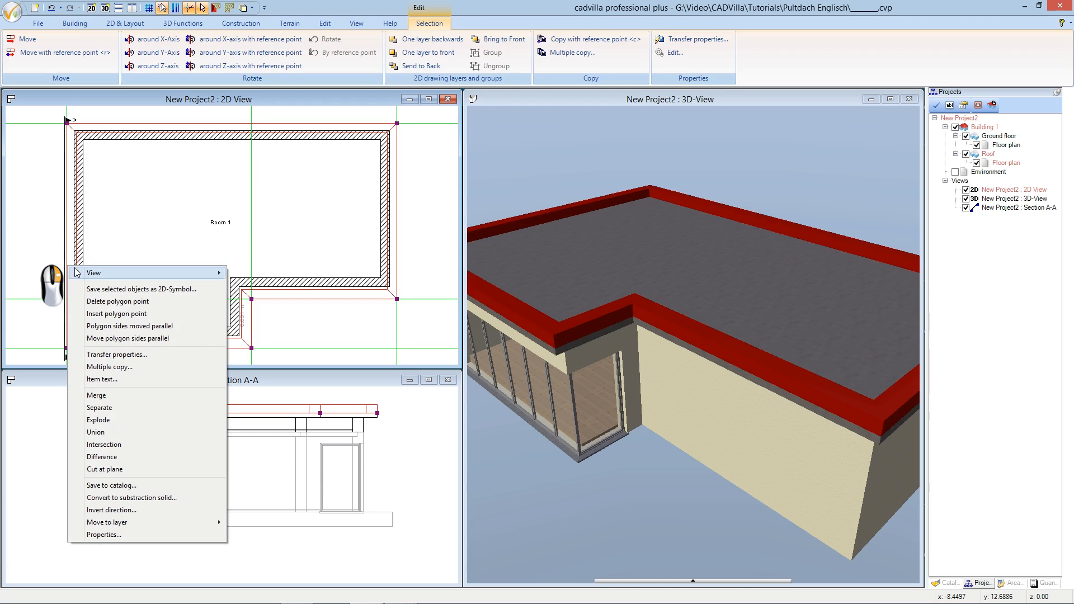
{"action": "left_click", "coordinate": [149, 534]}
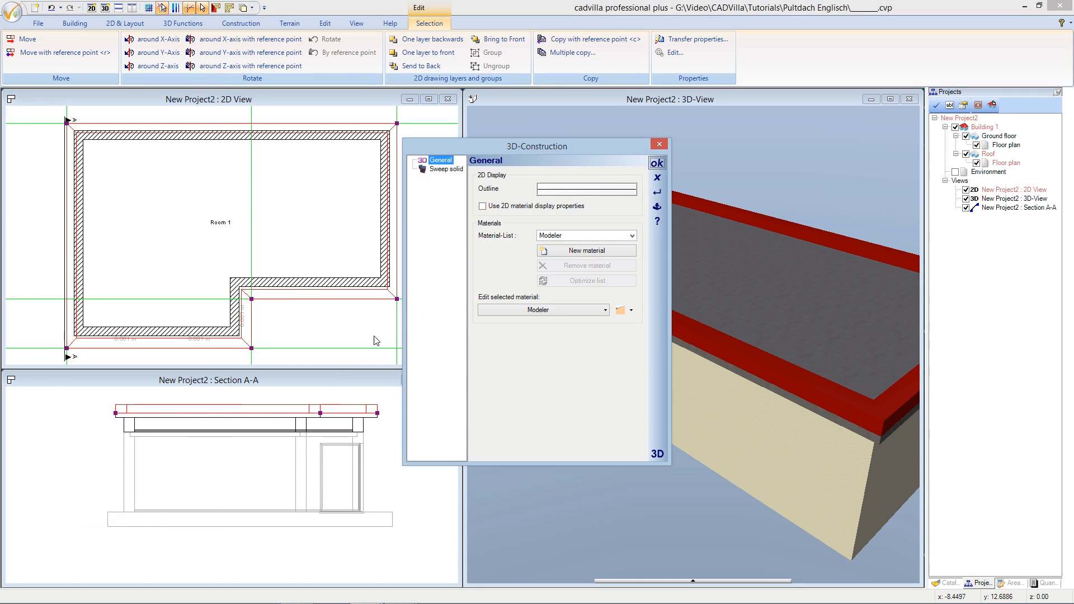
{"action": "left_click", "coordinate": [446, 169]}
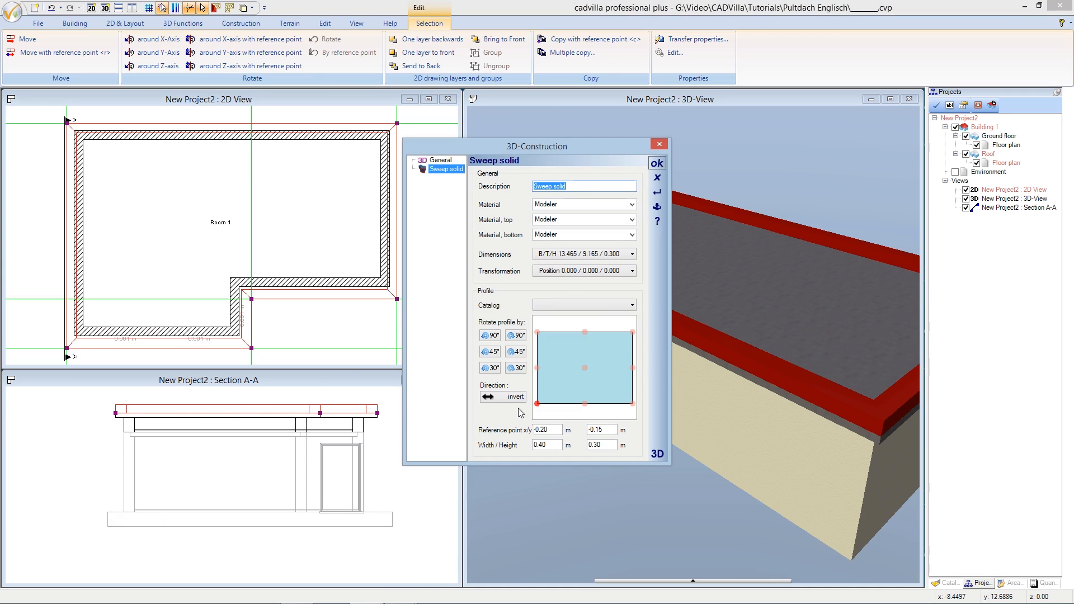
{"action": "left_click", "coordinate": [656, 179]}
{"action": "key", "text": "Escape"}
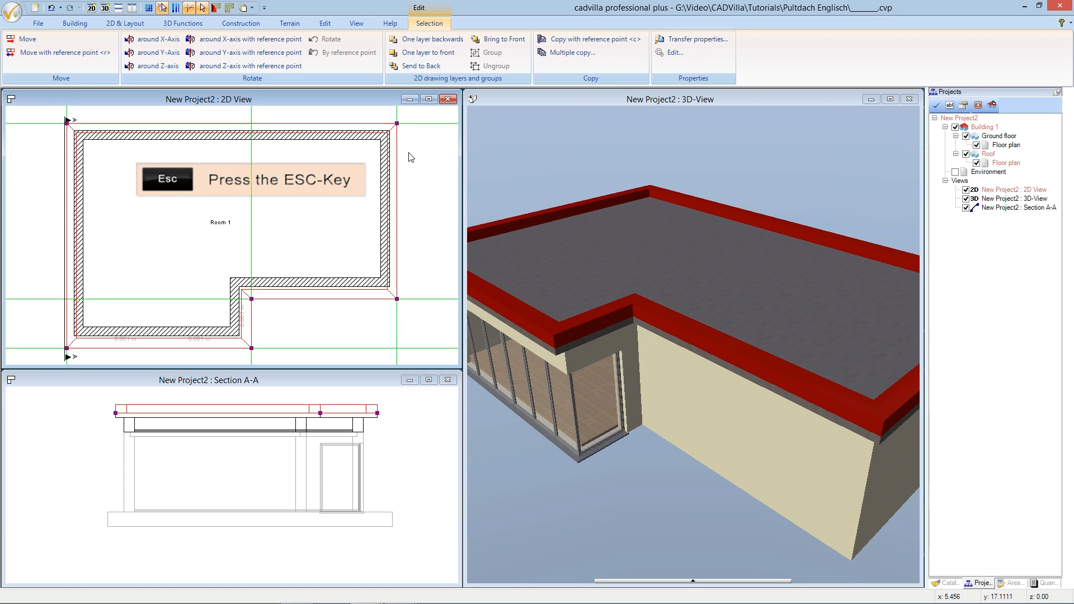
{"action": "key", "text": "Escape"}
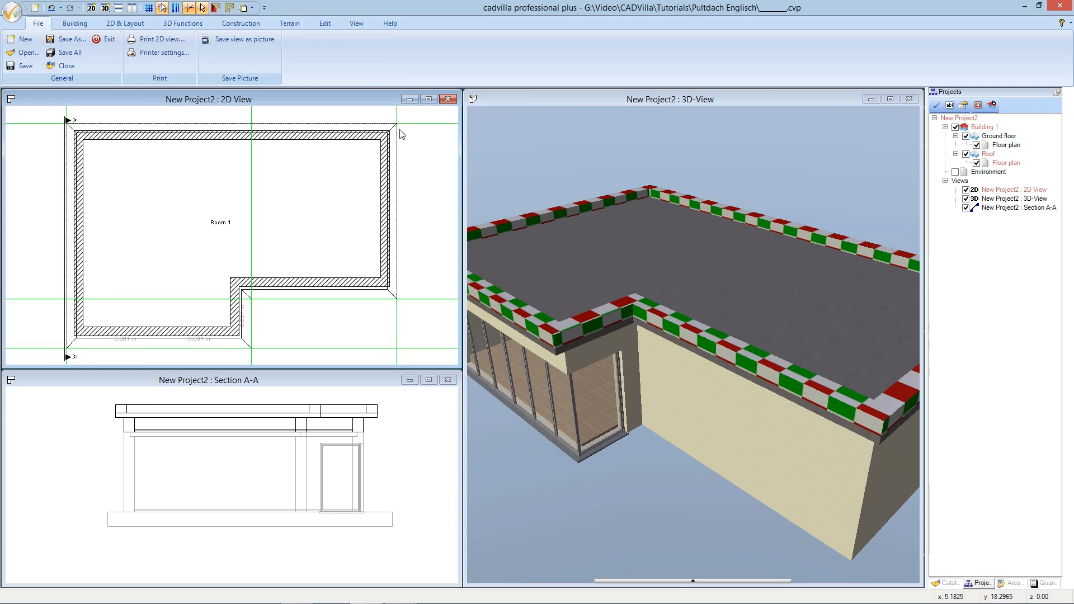
Start another Sweep solid inserted with polygon and take the parapet's top surface in the 3D view as its plane
{"action": "left_click", "coordinate": [244, 24]}
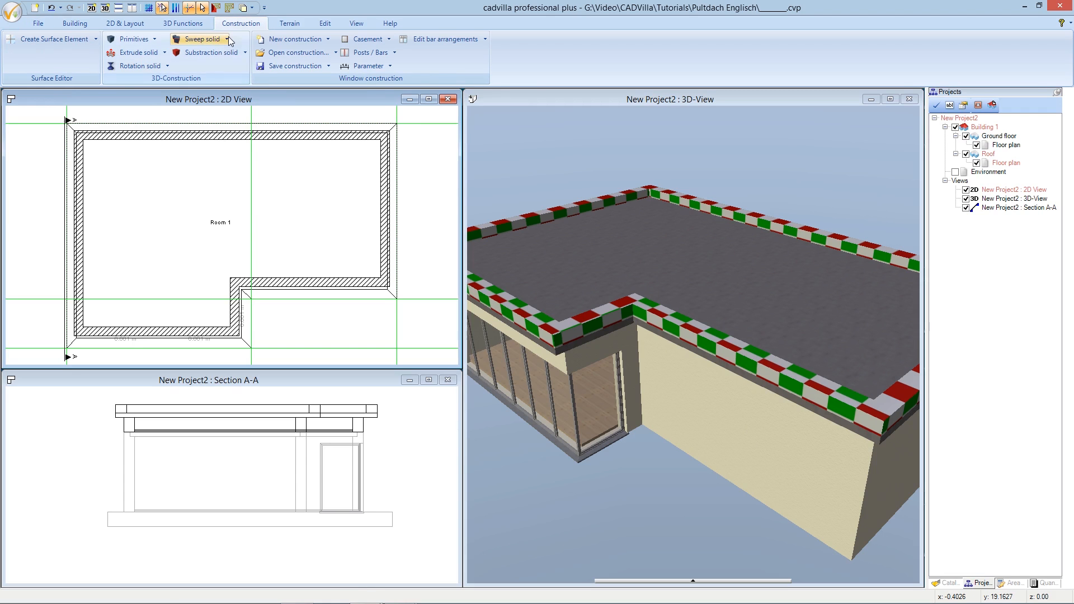
{"action": "left_click", "coordinate": [227, 39]}
{"action": "left_click", "coordinate": [231, 52]}
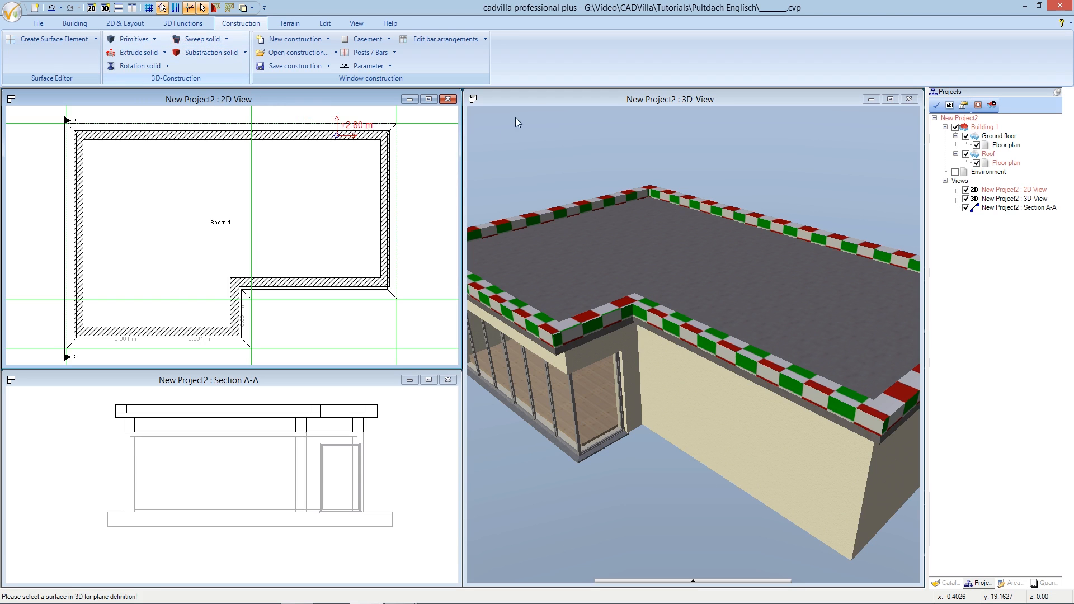
{"action": "left_click", "coordinate": [558, 116]}
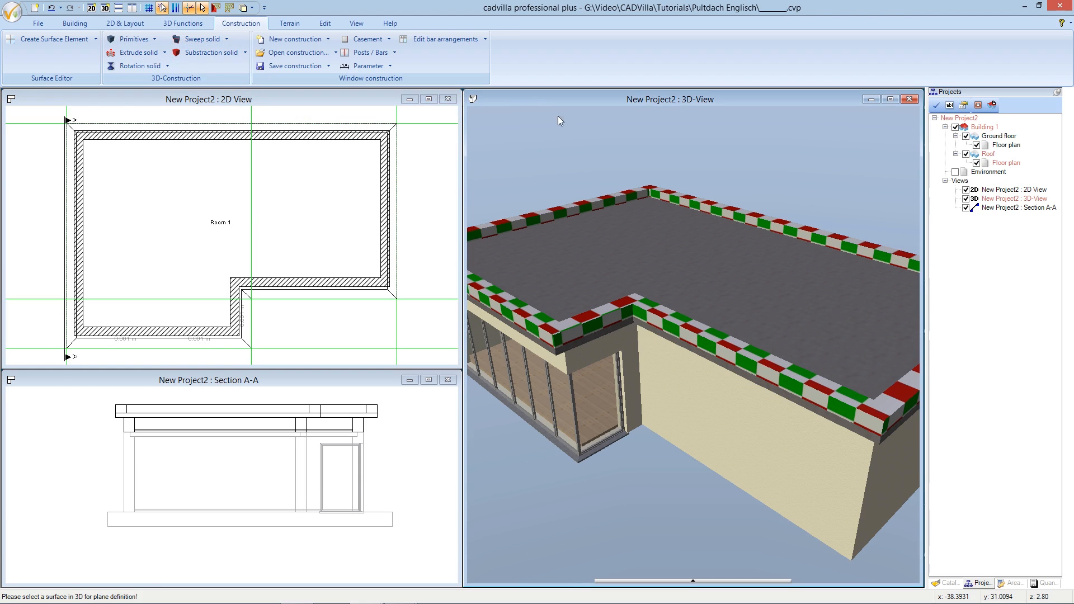
{"action": "left_click", "coordinate": [564, 207]}
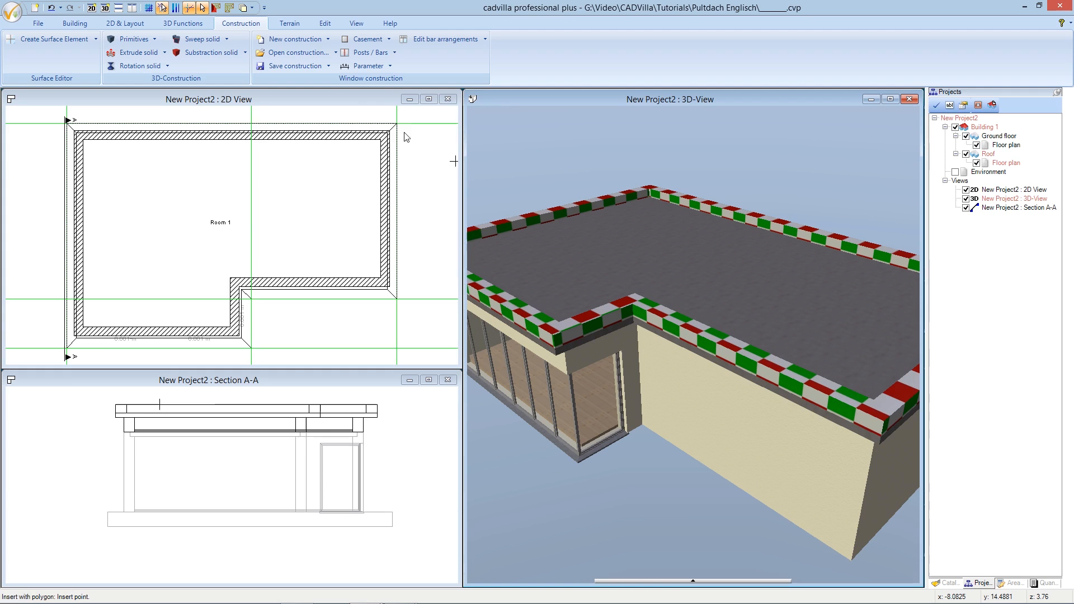
Assign the Border 03 (60) profile from the Border catalog to the new sweep solid
{"action": "left_click", "coordinate": [367, 101]}
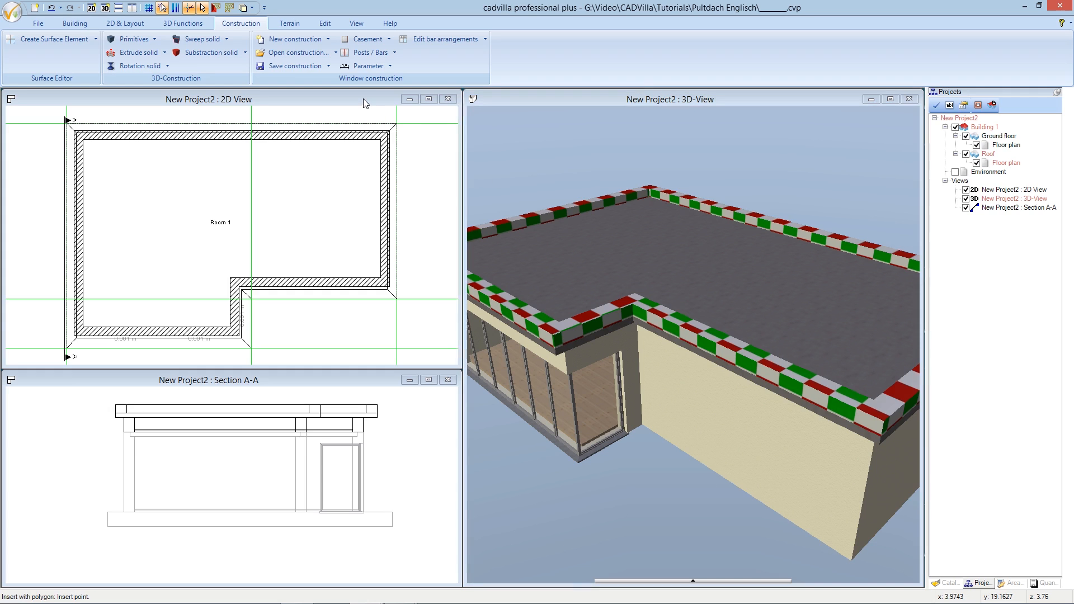
{"action": "right_click", "coordinate": [318, 178]}
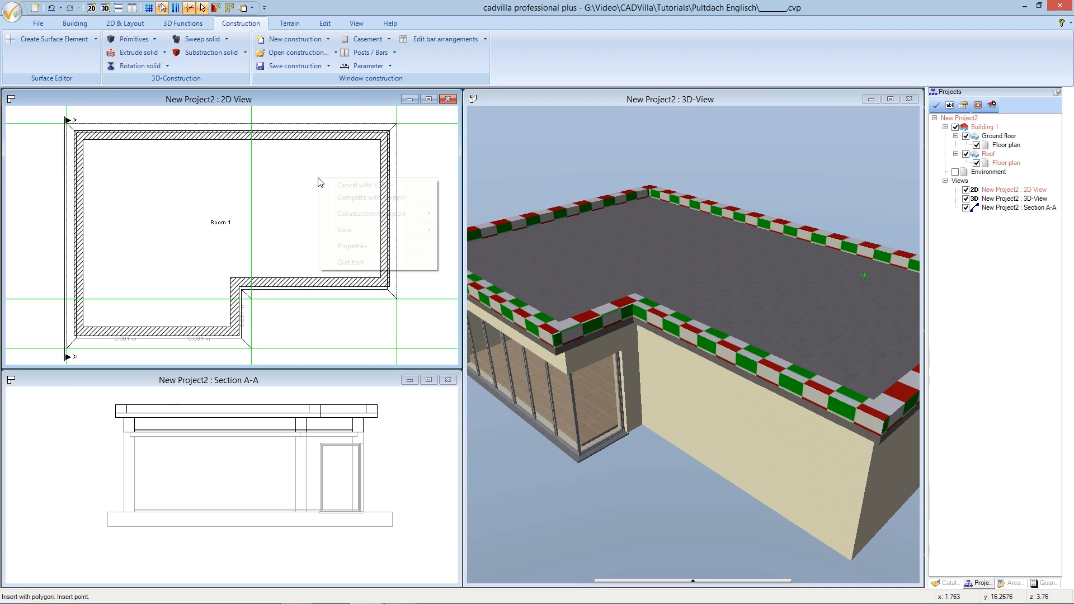
{"action": "left_click", "coordinate": [365, 245]}
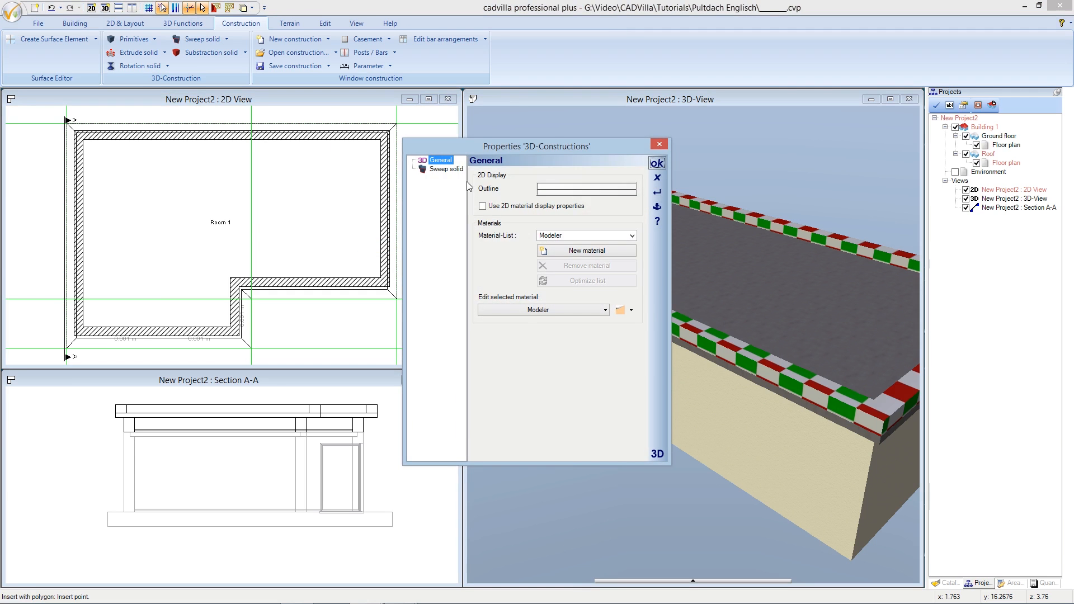
{"action": "left_click", "coordinate": [448, 170]}
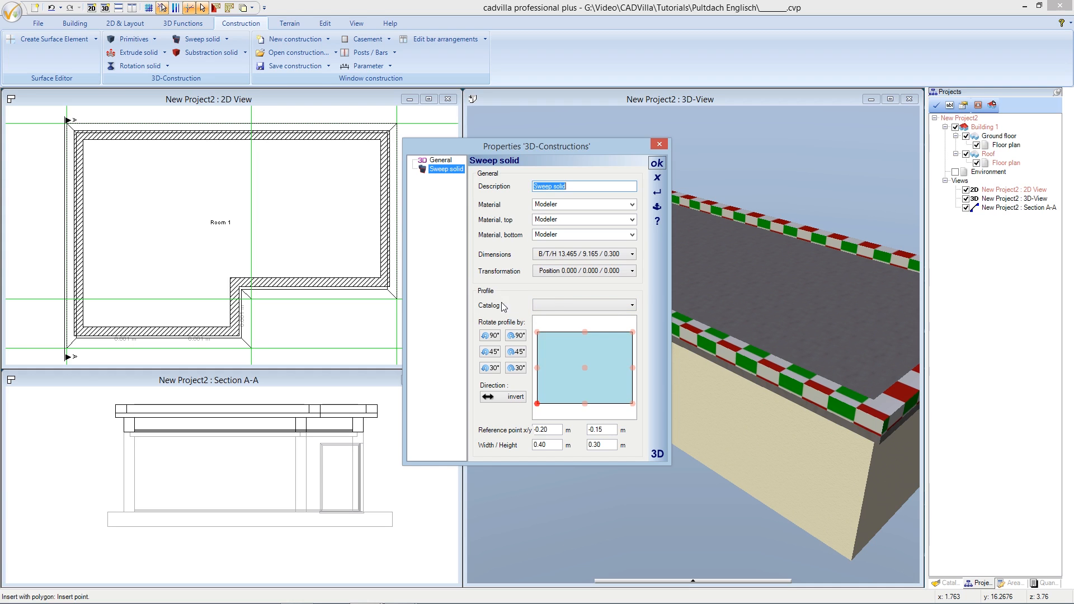
{"action": "left_click", "coordinate": [553, 307]}
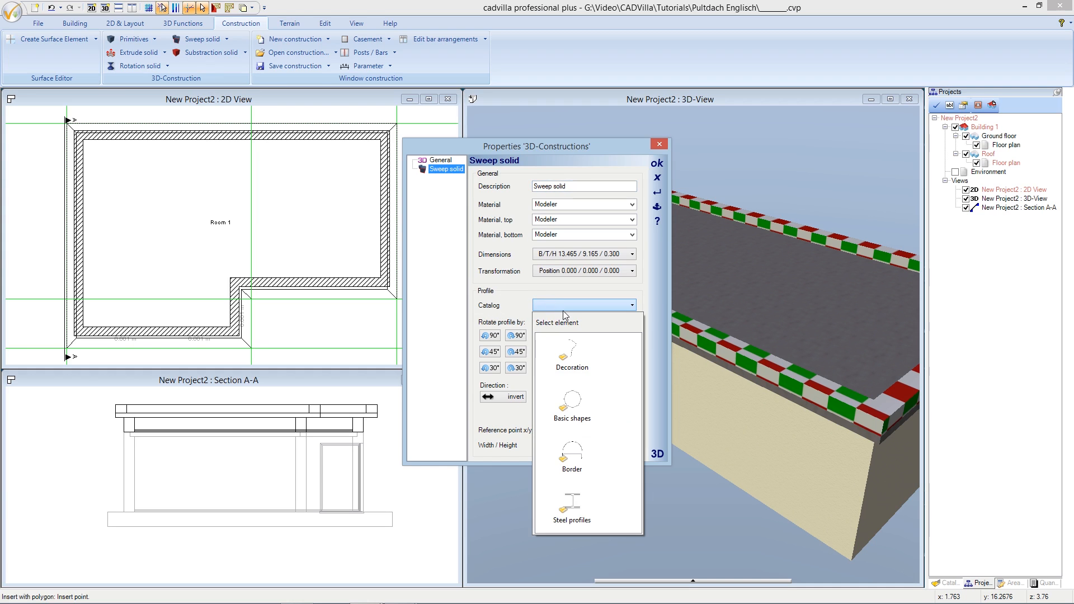
{"action": "double_click", "coordinate": [572, 452]}
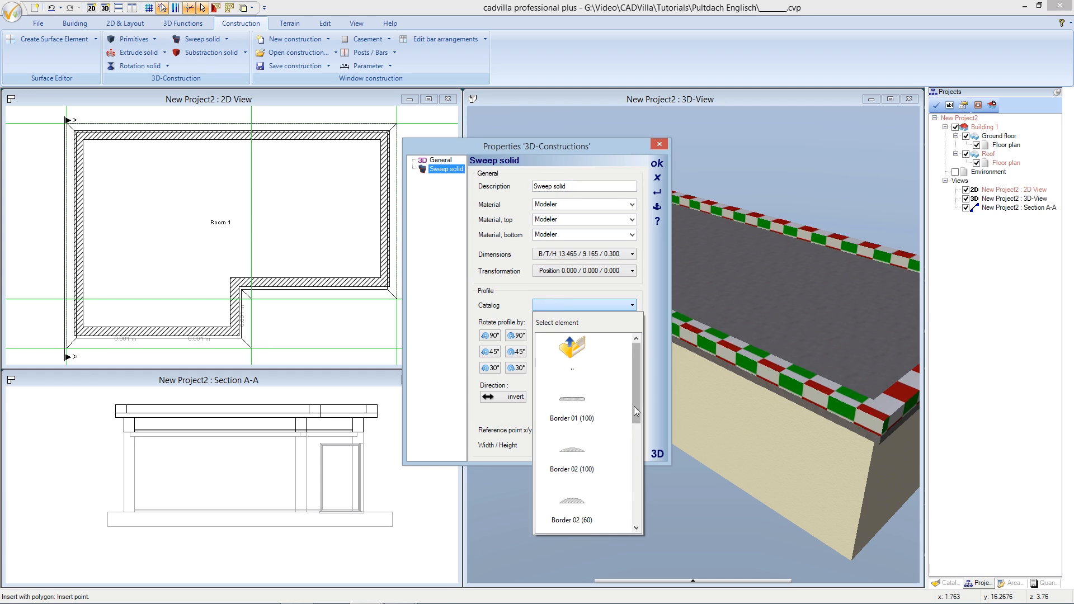
{"action": "left_click_drag", "start_coordinate": [636, 401], "coordinate": [576, 481]}
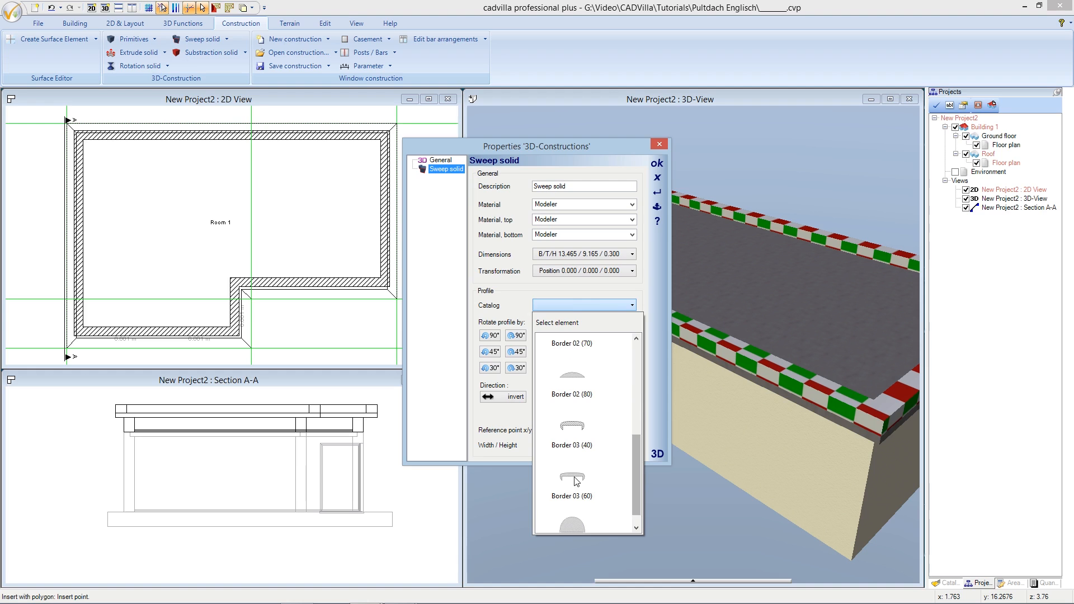
{"action": "left_click", "coordinate": [576, 481]}
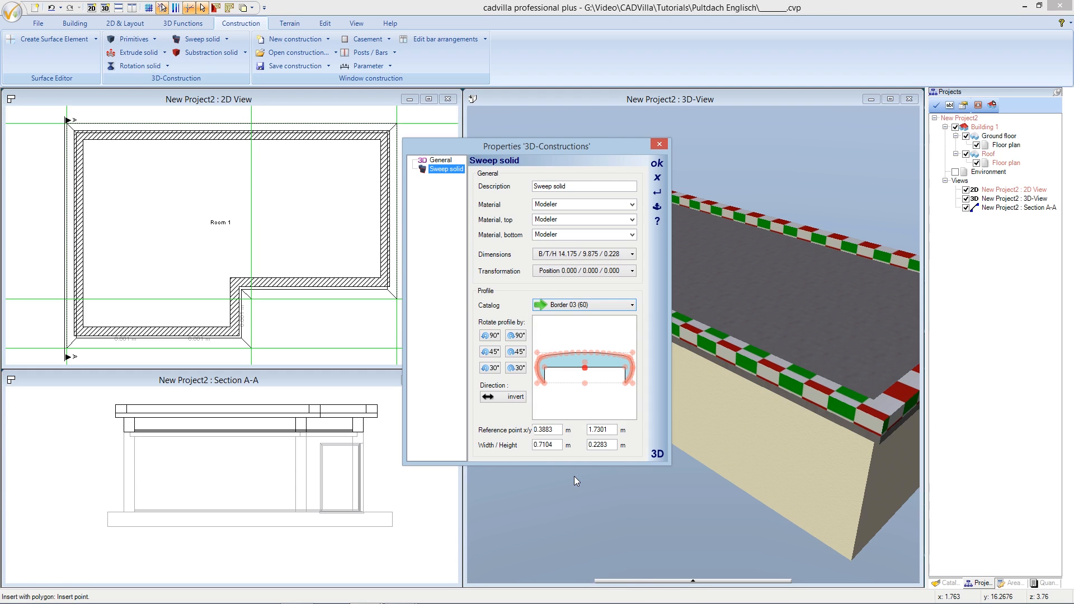
Put the border profile's reference point at its inner upper-left corner and set the width to 0.45 m and the height to 0.05 m
{"action": "left_click", "coordinate": [545, 369]}
{"action": "left_click_drag", "start_coordinate": [560, 445], "coordinate": [521, 444]}
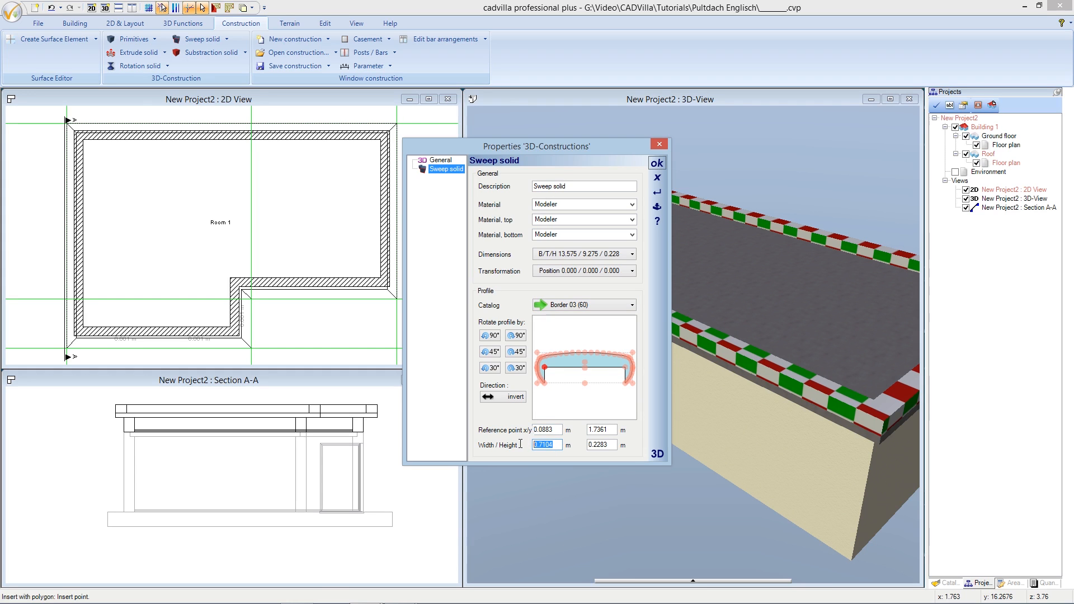
{"action": "type", "text": "0,45"}
{"action": "left_click_drag", "start_coordinate": [599, 444], "coordinate": [582, 445]}
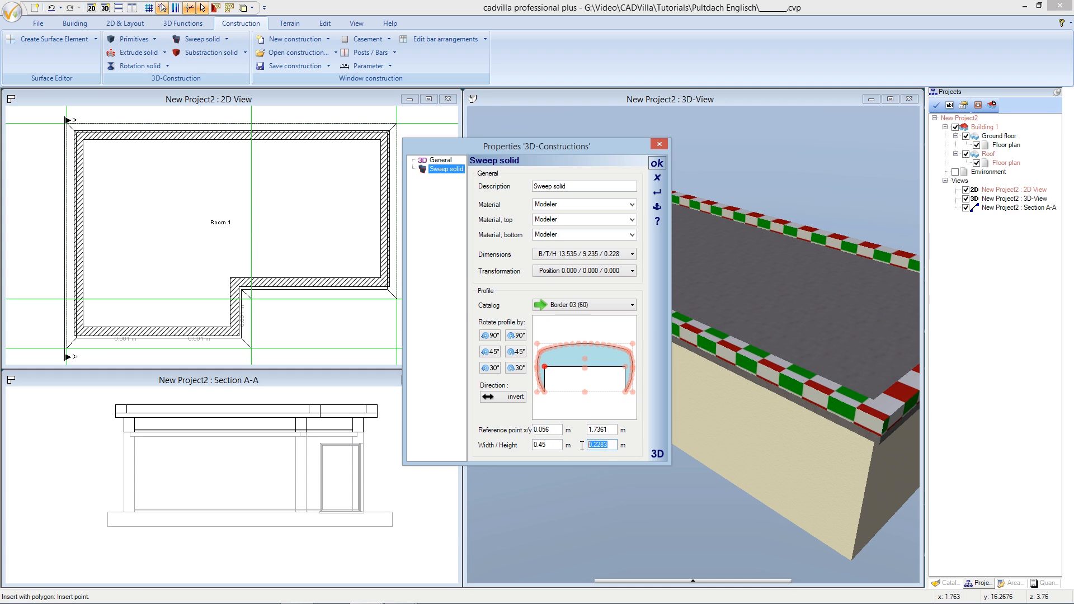
{"action": "type", "text": "0.05"}
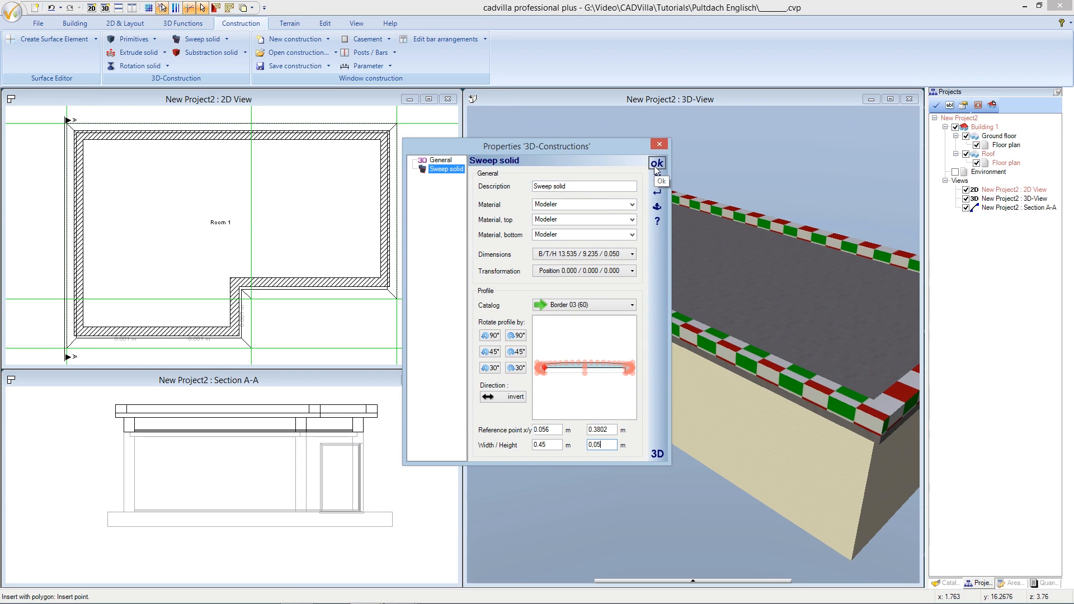
Accept the border settings and trace the sweep path around the L-shaped roof's outer corners in the 2D view, closing it at the starting corner
{"action": "left_click", "coordinate": [654, 164]}
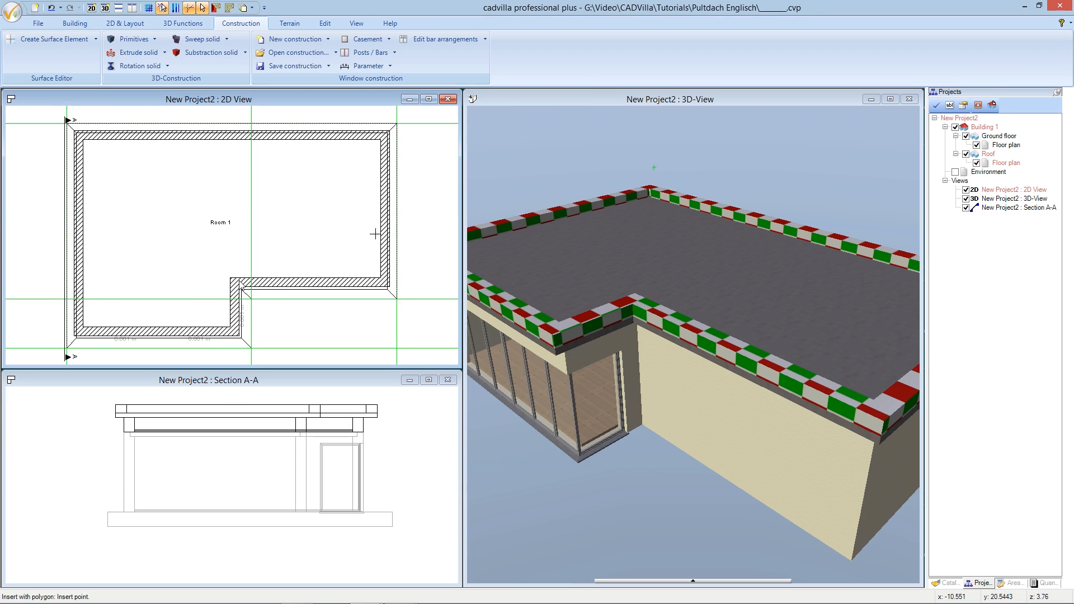
{"action": "left_click", "coordinate": [67, 347]}
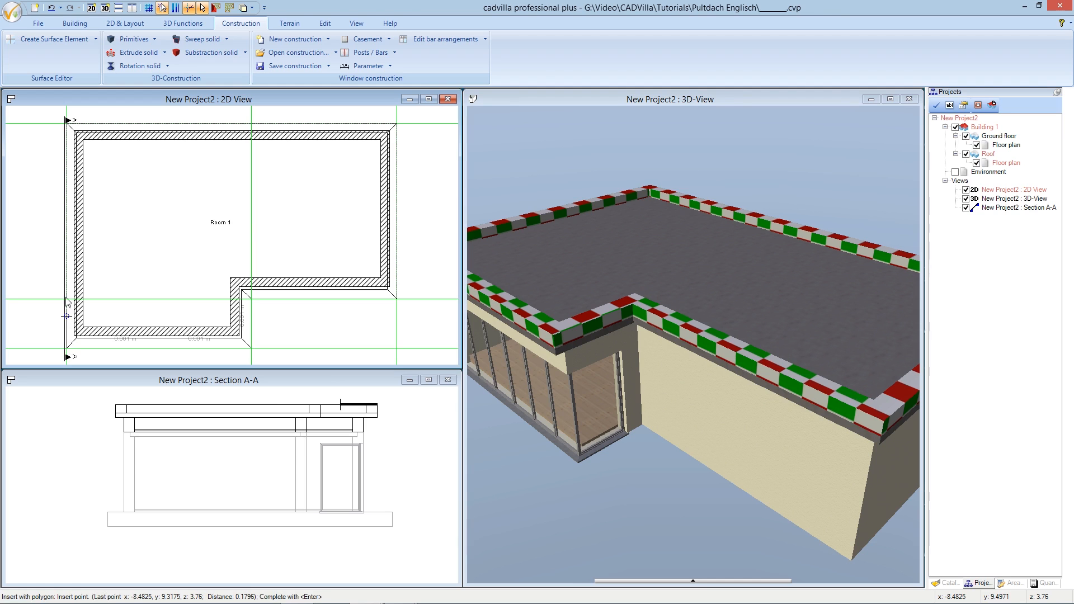
{"action": "left_click", "coordinate": [67, 123]}
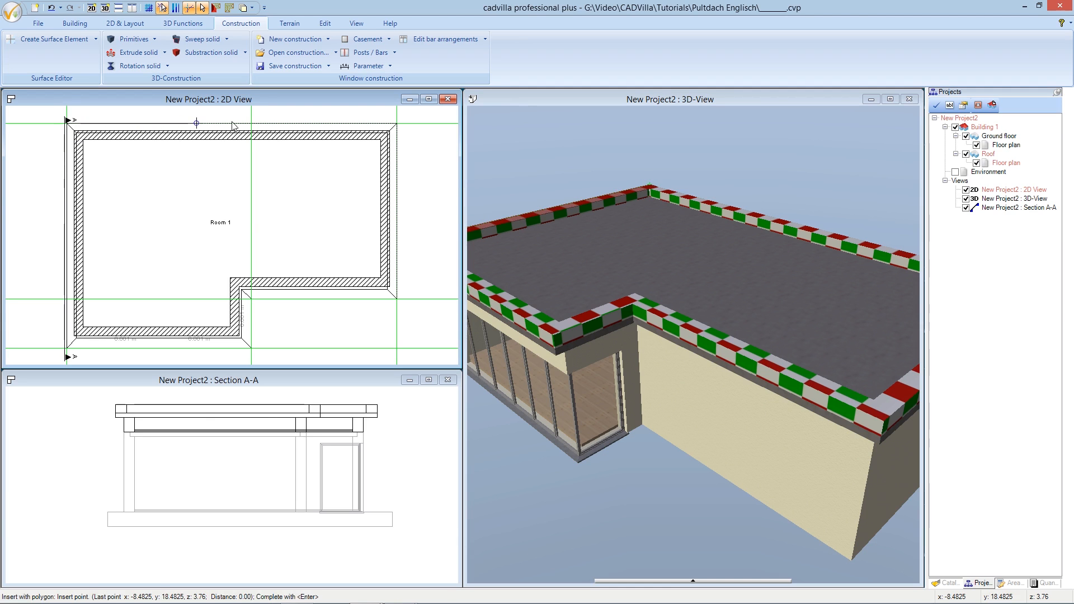
{"action": "left_click", "coordinate": [395, 126]}
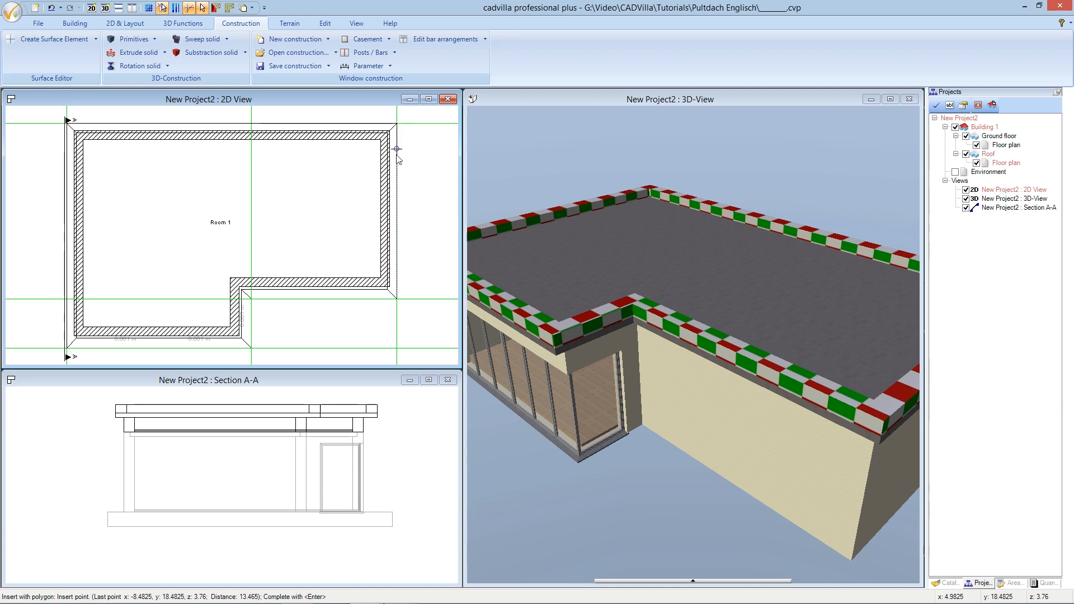
{"action": "left_click", "coordinate": [396, 299]}
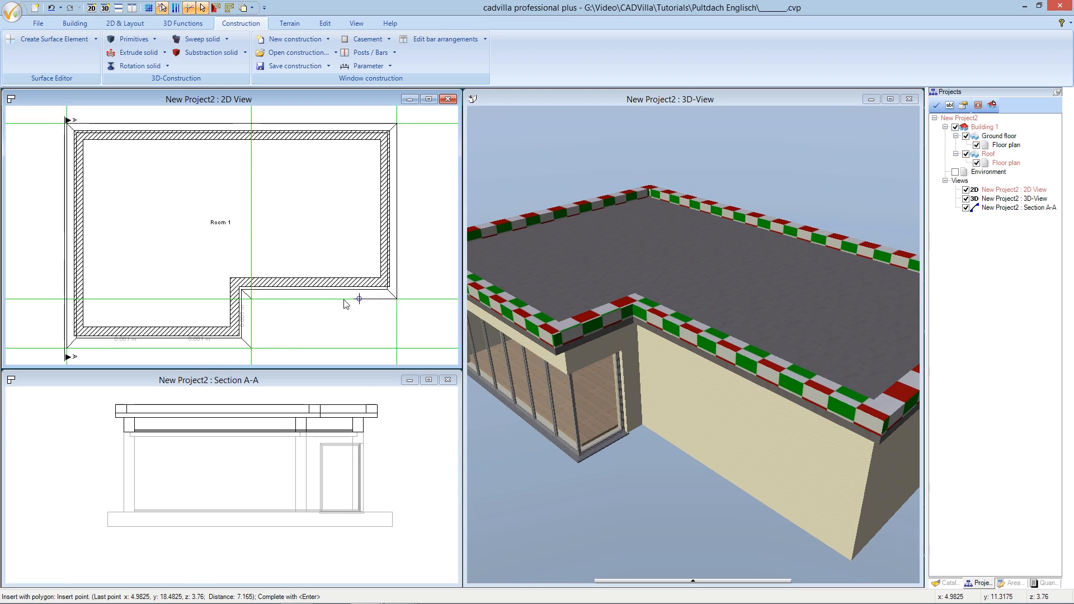
{"action": "left_click", "coordinate": [250, 300]}
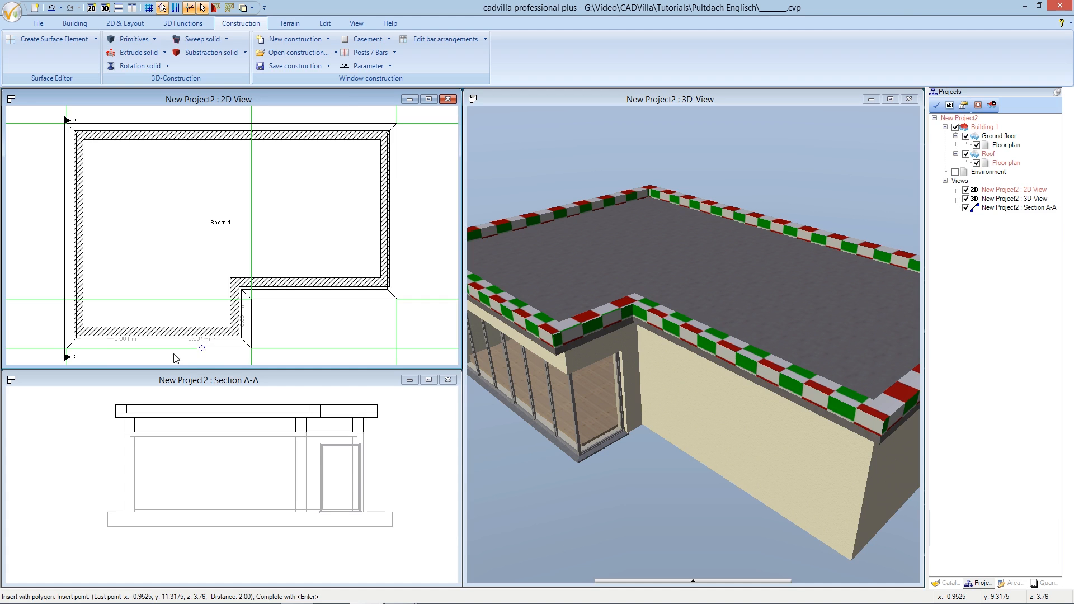
{"action": "left_click", "coordinate": [102, 350]}
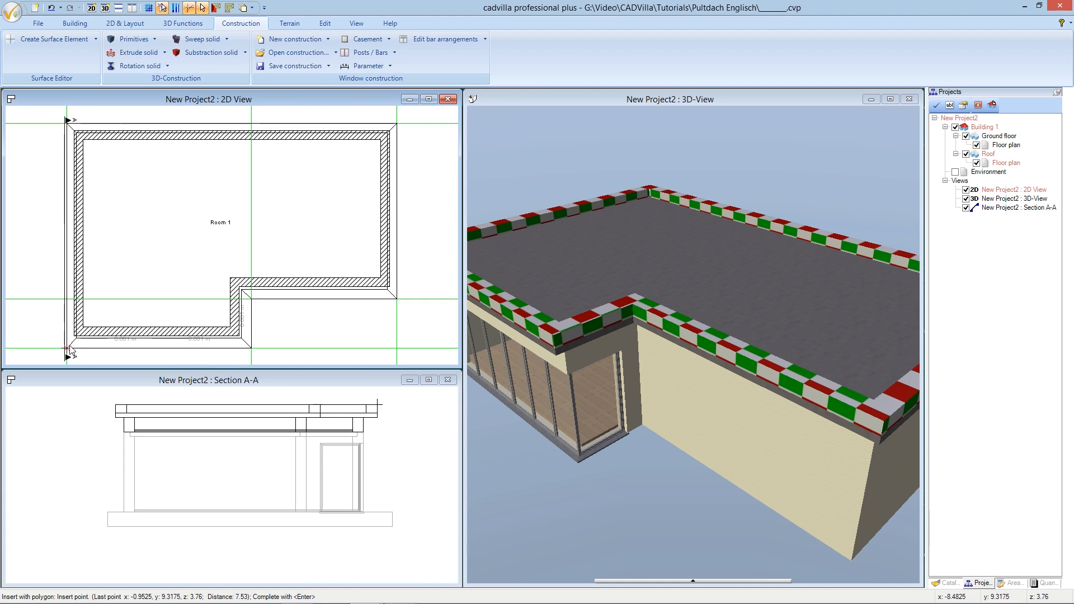
{"action": "left_click", "coordinate": [69, 348]}
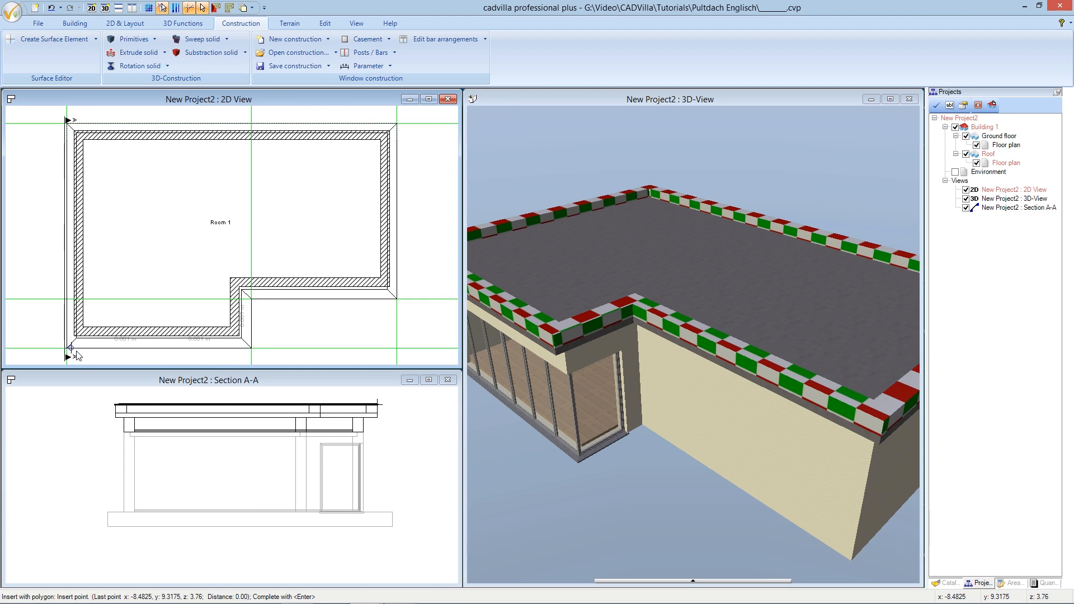
{"action": "right_click", "coordinate": [85, 342]}
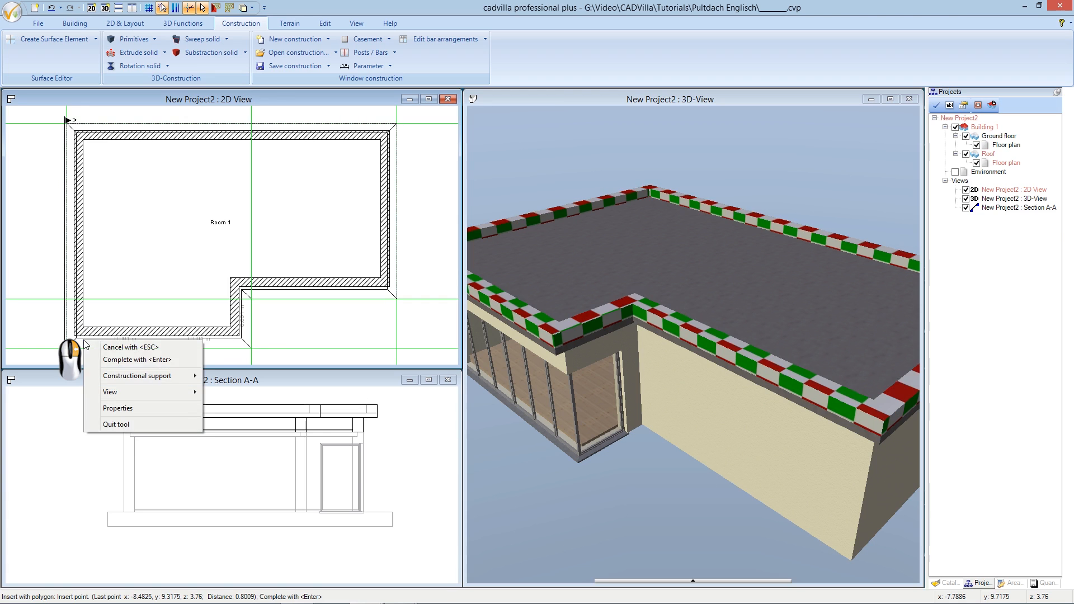
{"action": "left_click", "coordinate": [108, 358]}
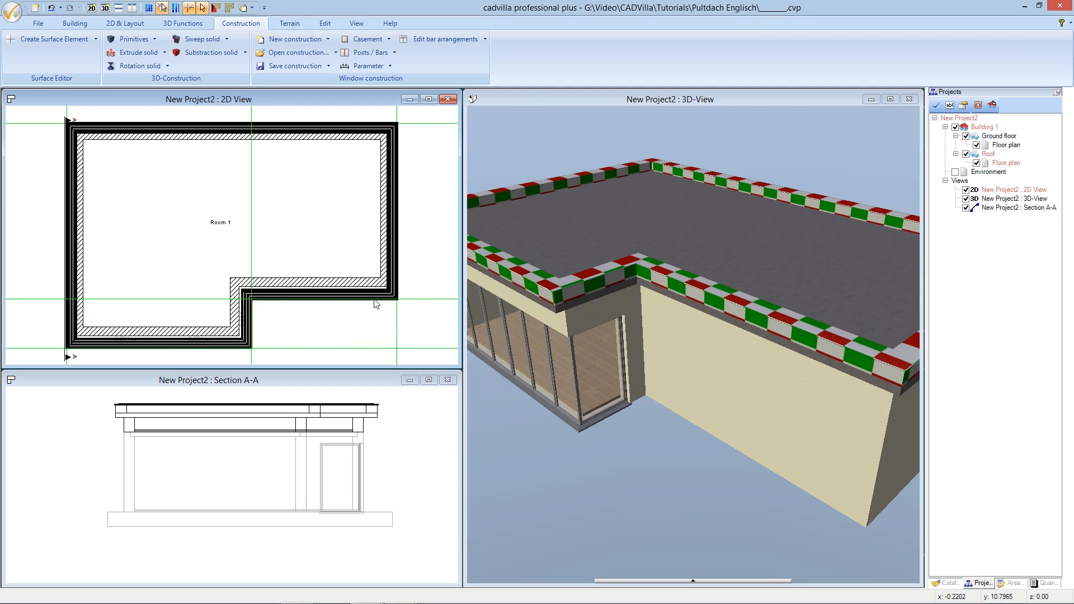
Transfer the beige exterior wall material to the checkered parapet sides in the 3D view
{"action": "left_click", "coordinate": [532, 95]}
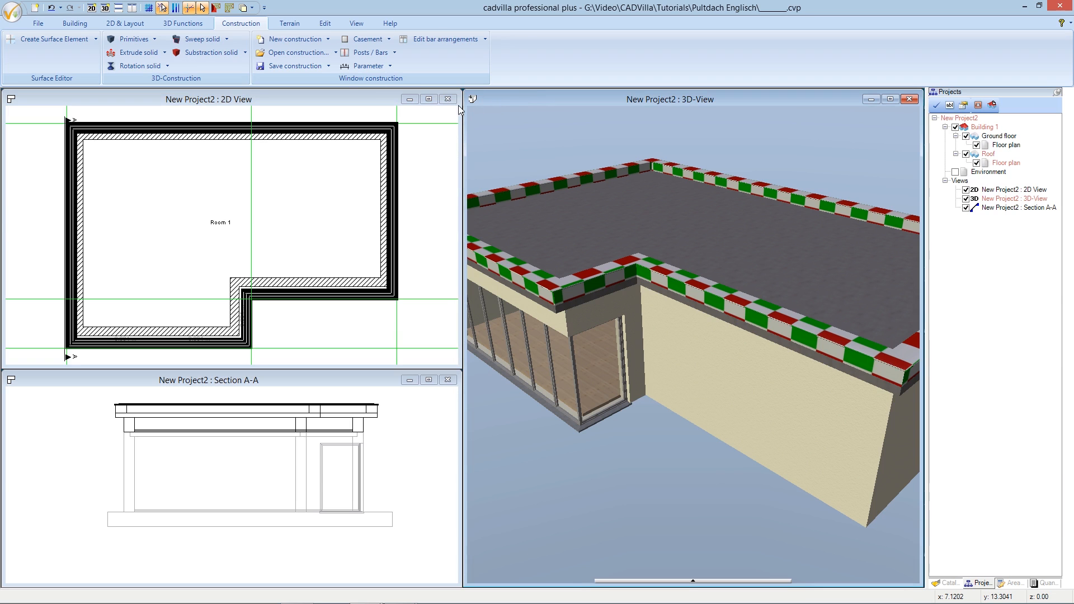
{"action": "left_click", "coordinate": [200, 24]}
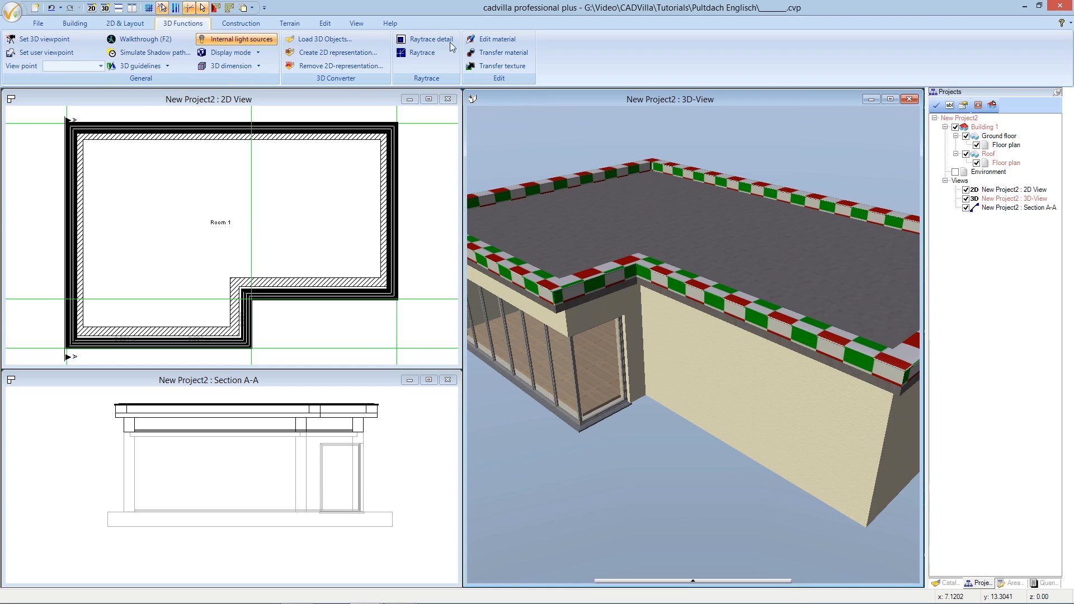
{"action": "left_click", "coordinate": [495, 53]}
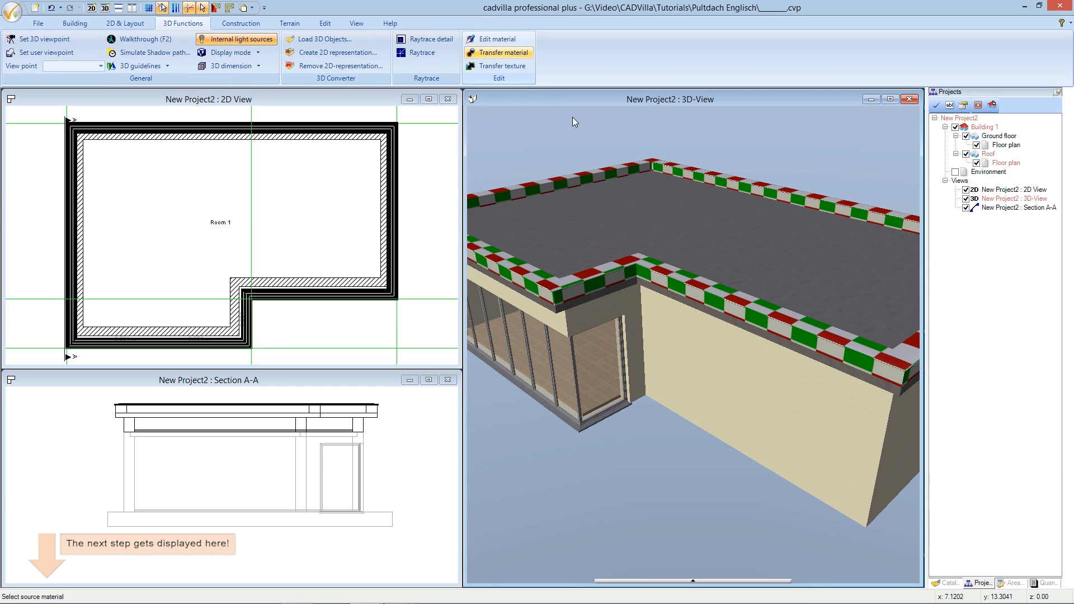
{"action": "left_click", "coordinate": [650, 303]}
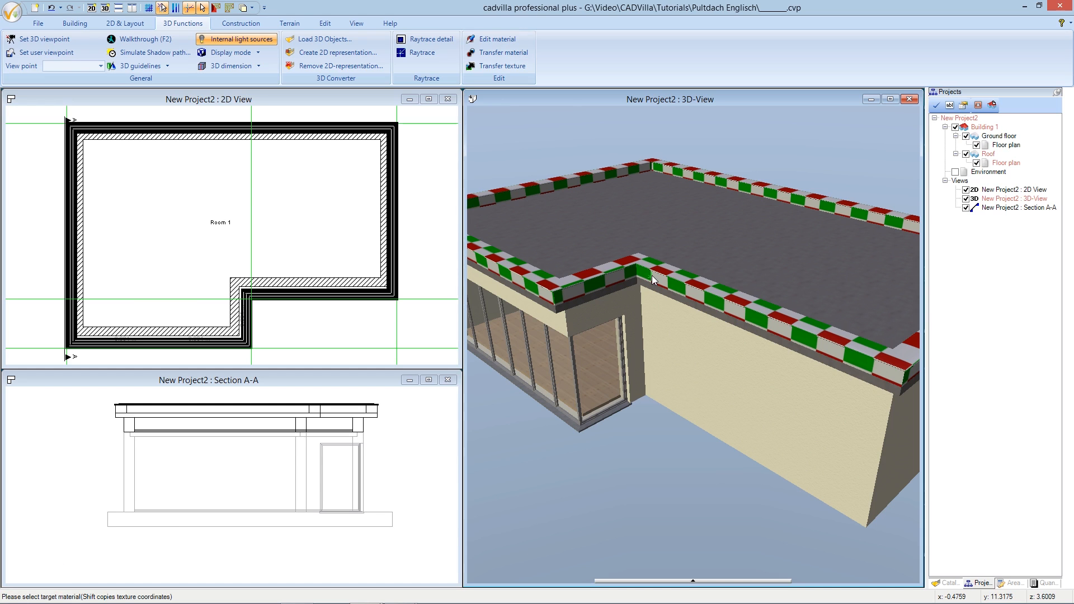
{"action": "left_click", "coordinate": [652, 275]}
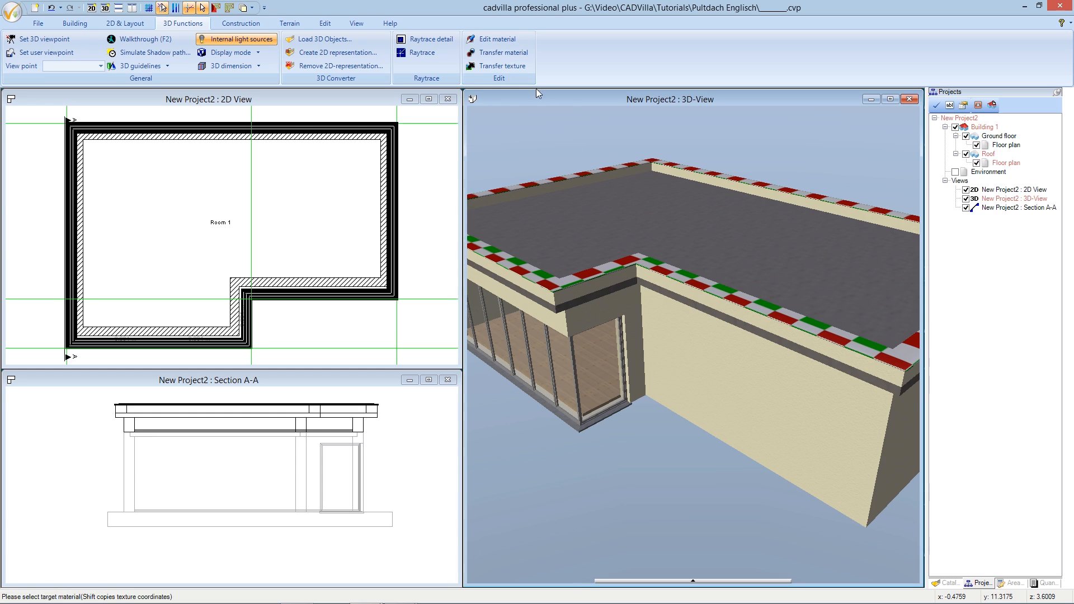
Edit the border capping's Modeler material, removing its texture image and setting its color to Silver
{"action": "left_click", "coordinate": [511, 45]}
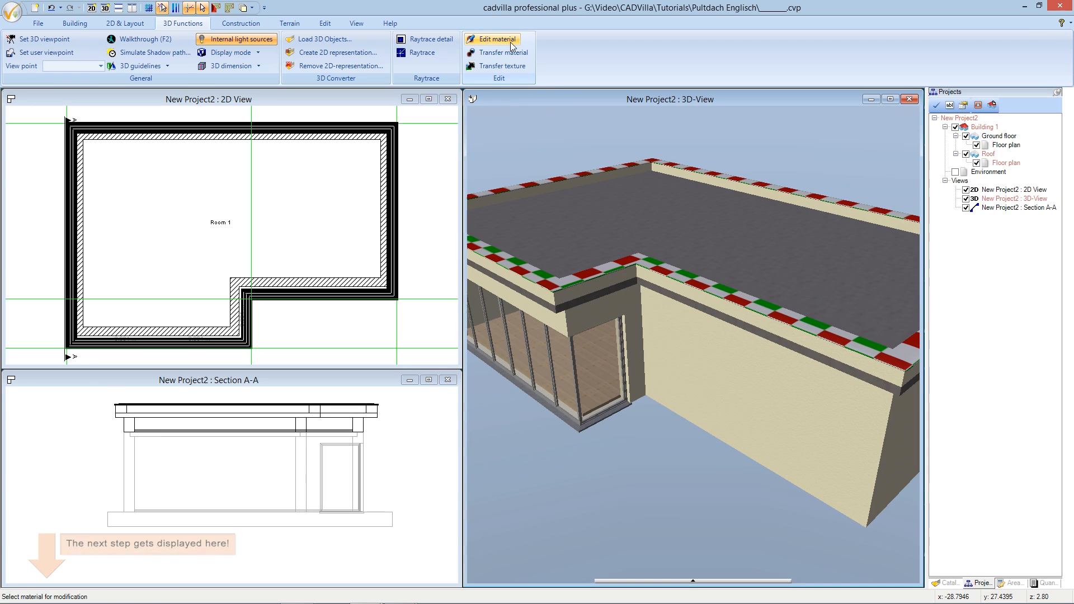
{"action": "left_click", "coordinate": [631, 261]}
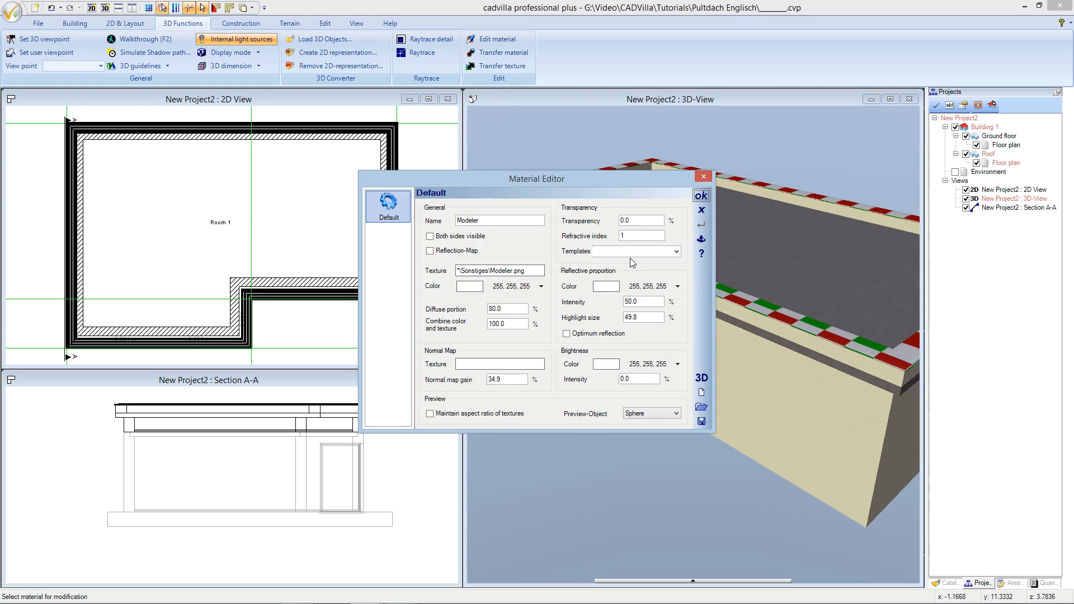
{"action": "right_click", "coordinate": [518, 273]}
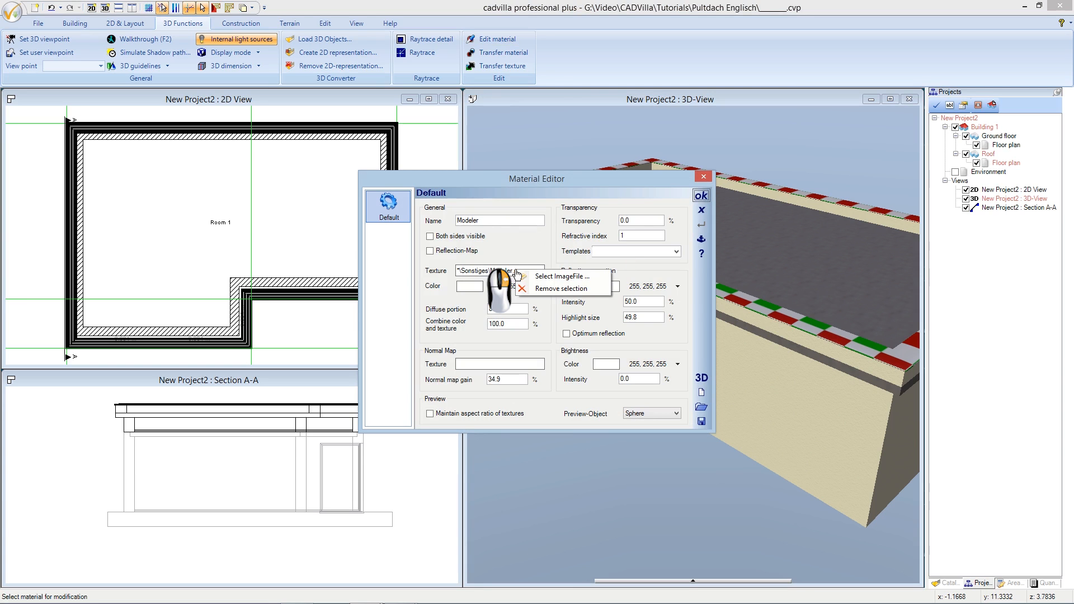
{"action": "left_click", "coordinate": [550, 288]}
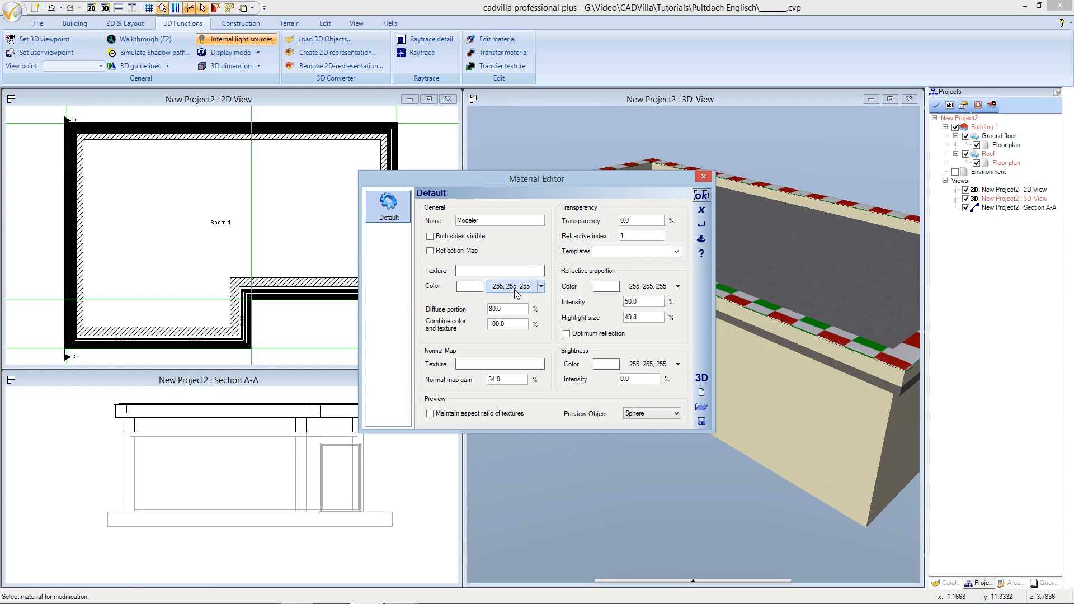
{"action": "left_click", "coordinate": [515, 289]}
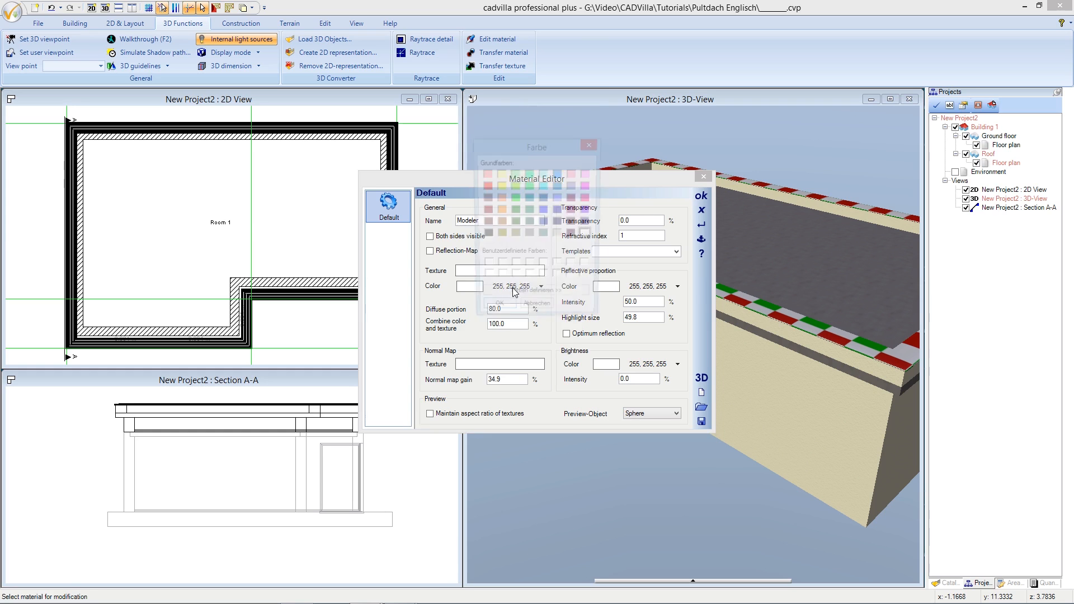
{"action": "left_click", "coordinate": [558, 236]}
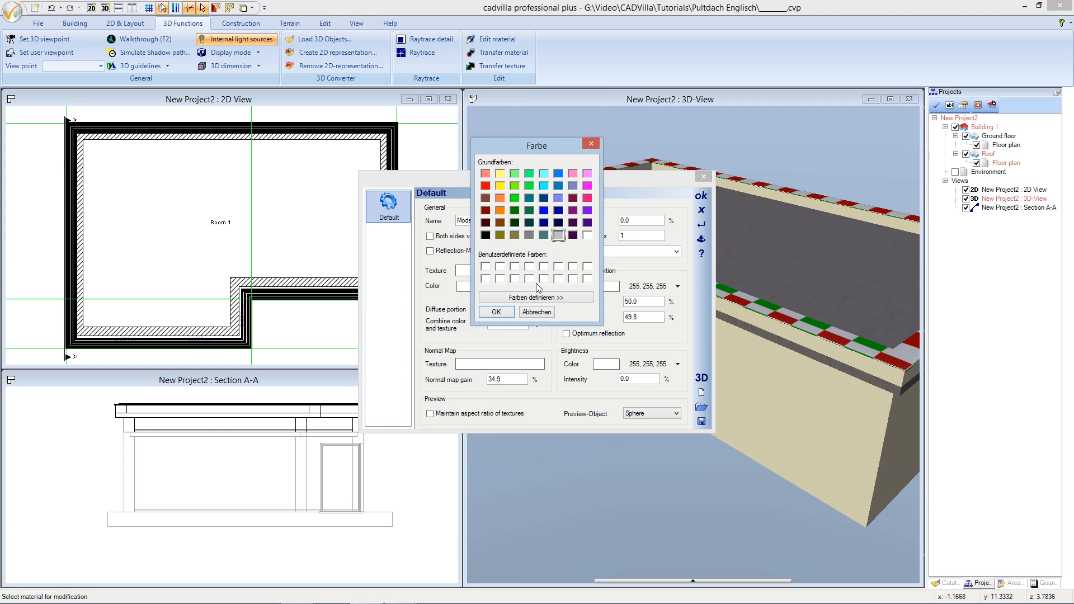
{"action": "left_click", "coordinate": [506, 309]}
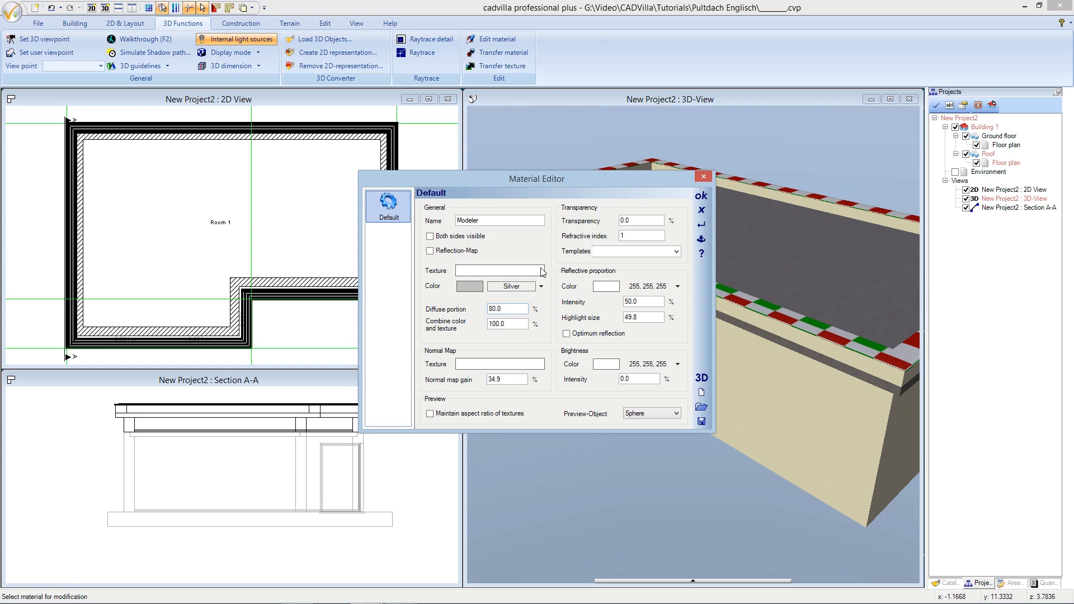
{"action": "left_click", "coordinate": [700, 196]}
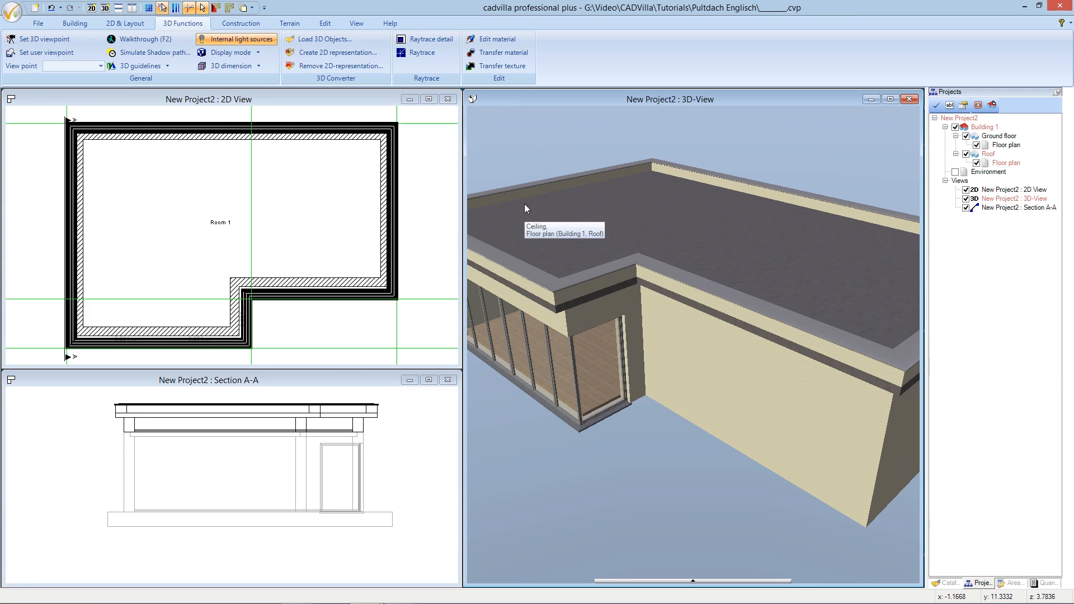
{"action": "left_click_drag", "start_coordinate": [522, 202], "coordinate": [805, 198]}
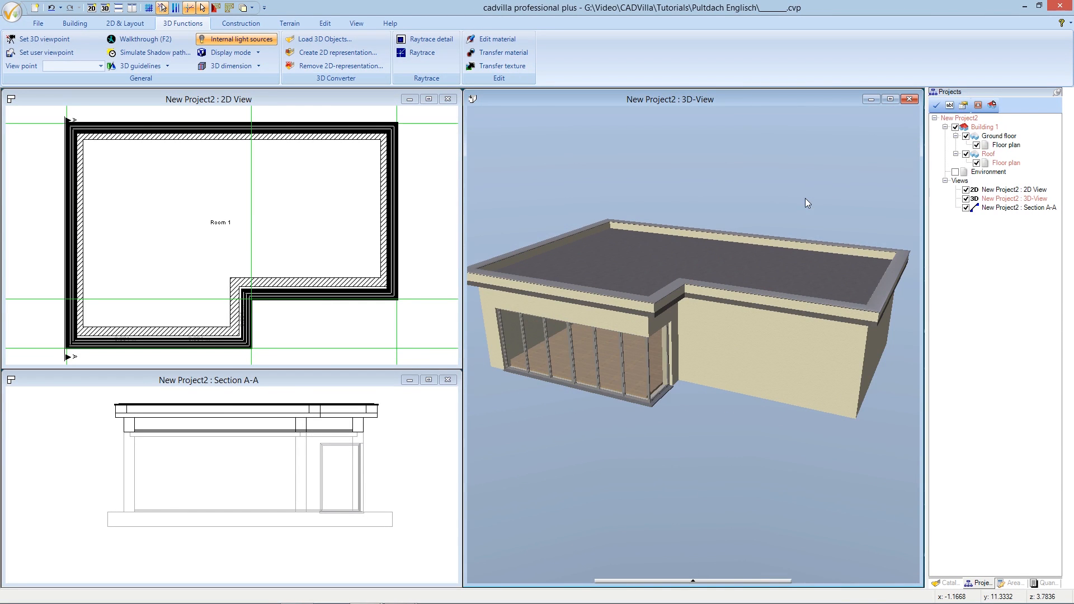